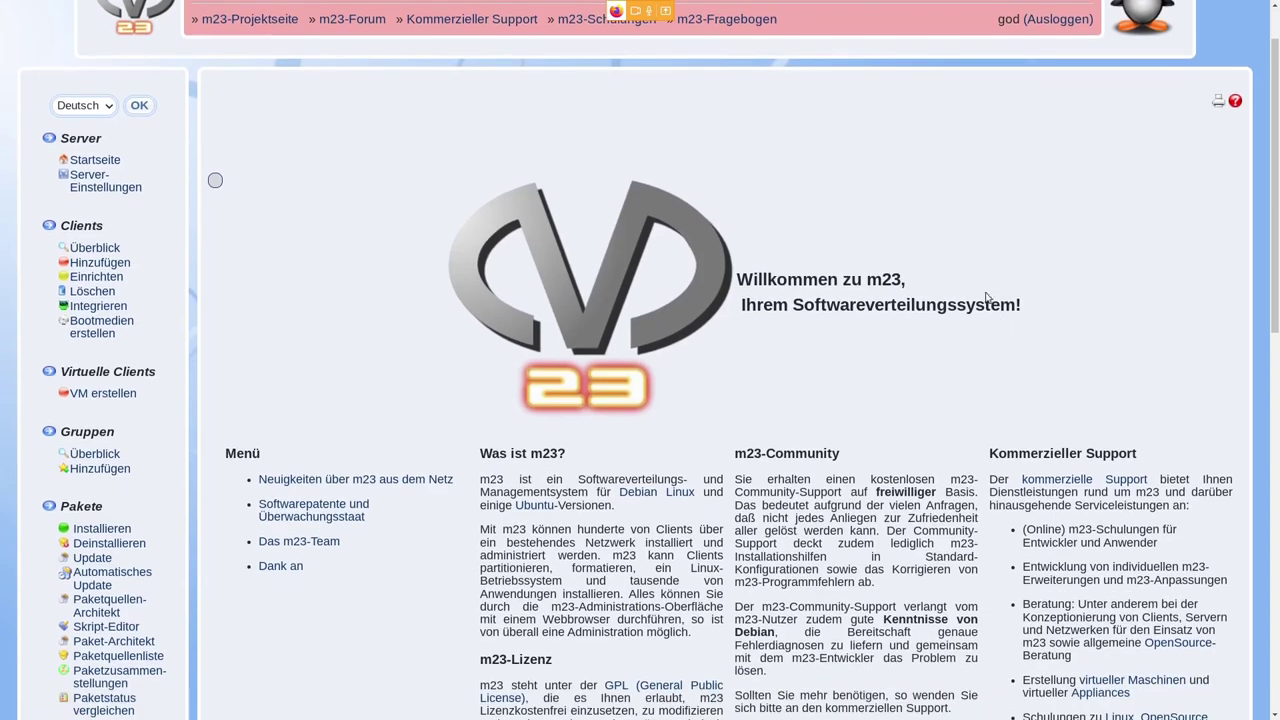
# - Open the empty Client hinzufügen form from the Clients section of the sidebar
pyautogui.doubleClick(72, 225)
pyautogui.click(114, 268)
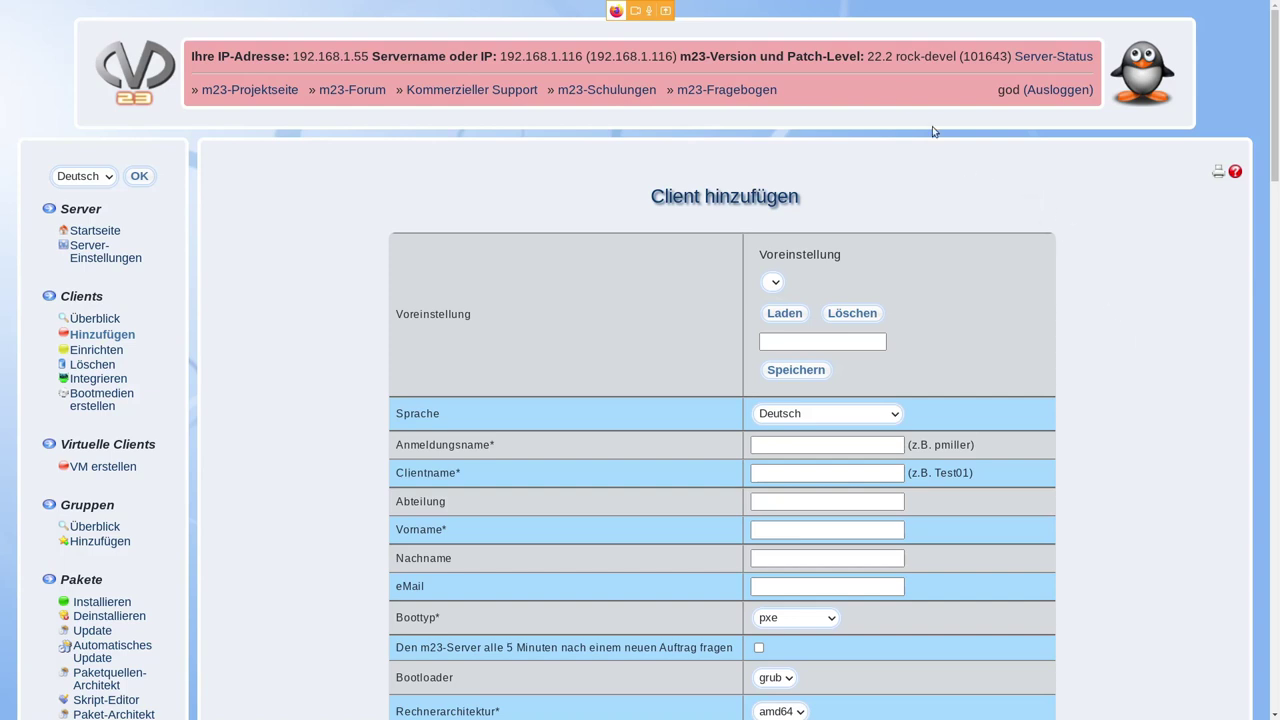
pyautogui.tripleClick(866, 56)
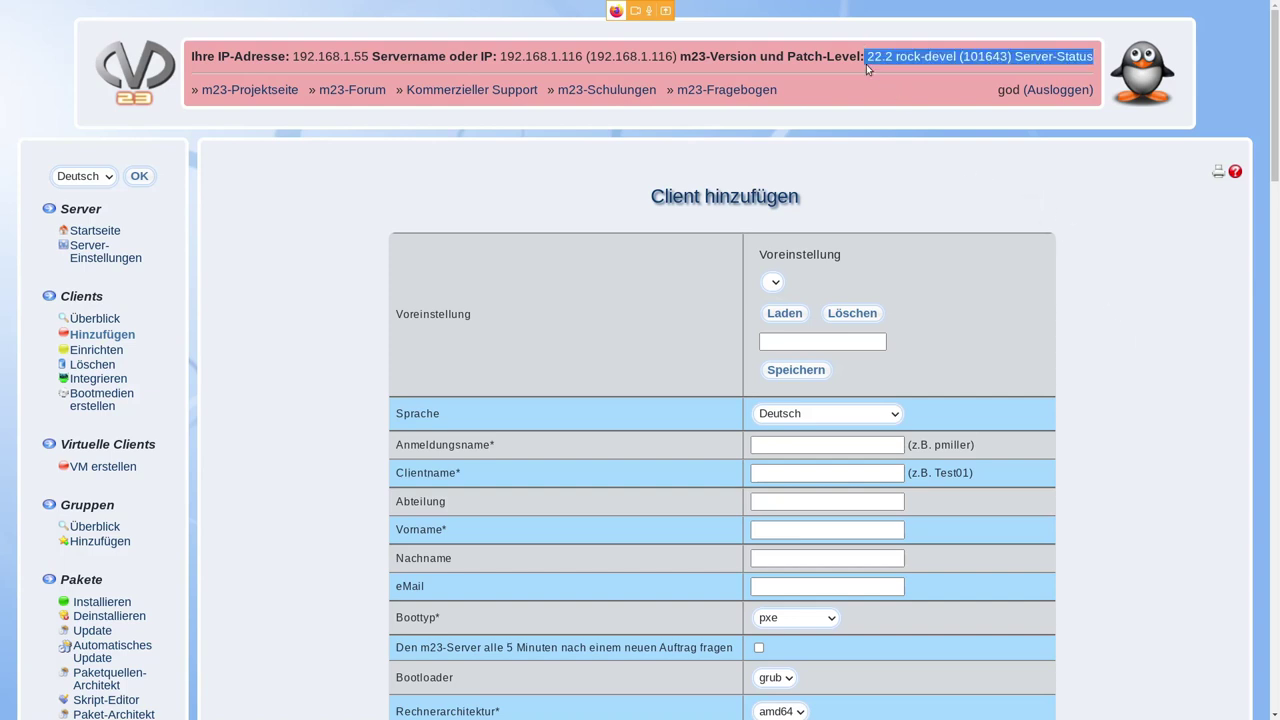
pyautogui.click(866, 56)
pyautogui.moveTo(866, 56); pyautogui.dragTo(944, 80)
pyautogui.click(937, 77)
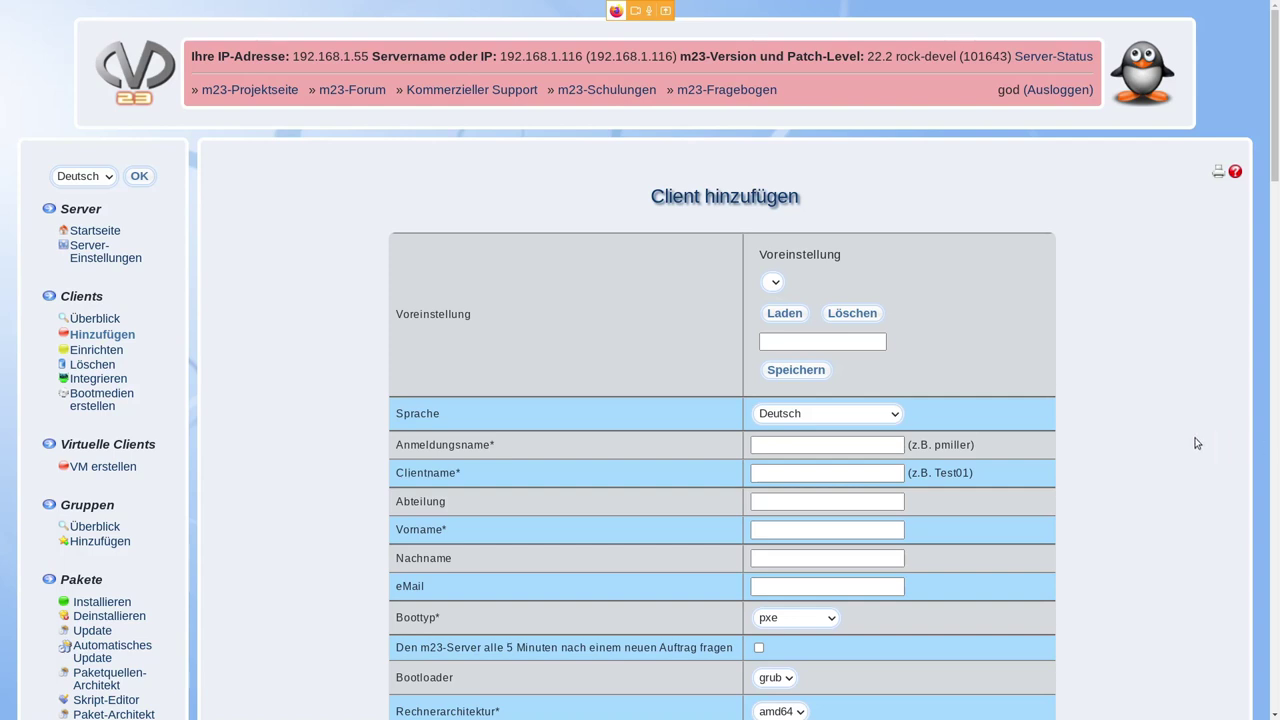
pyautogui.scroll(-3, 1198, 442)
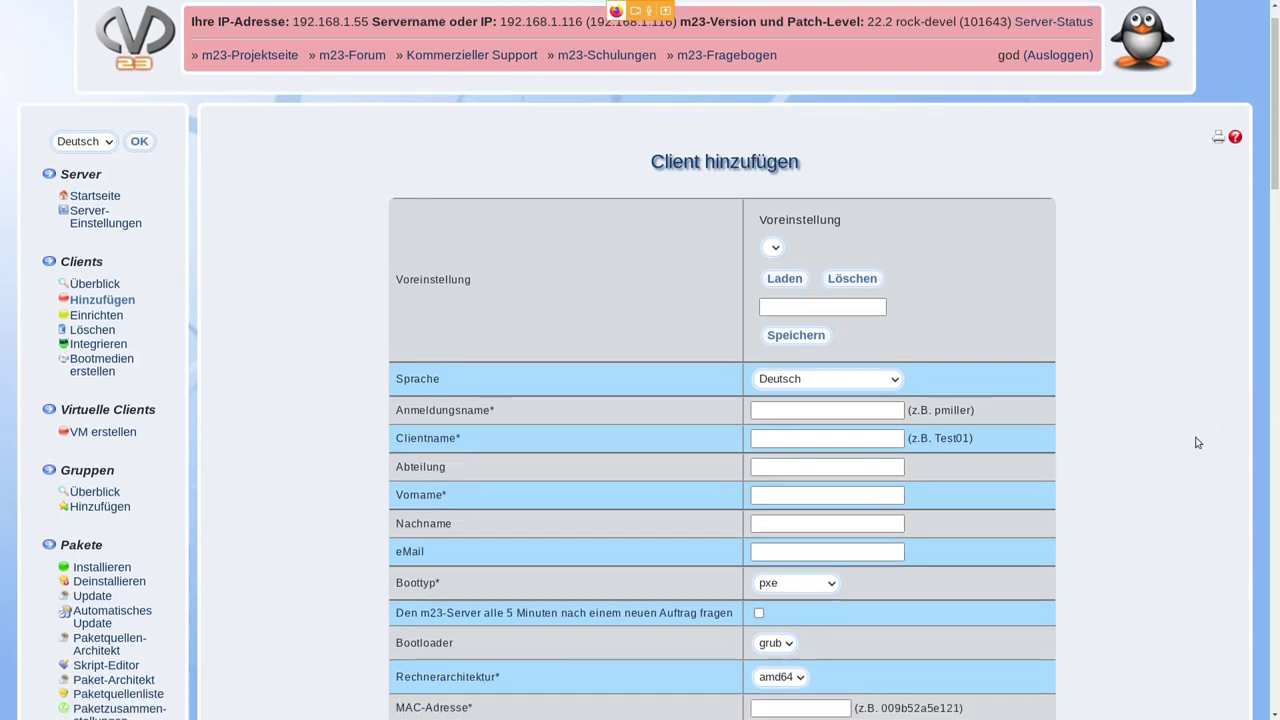
pyautogui.scroll(-1, 1200, 440)
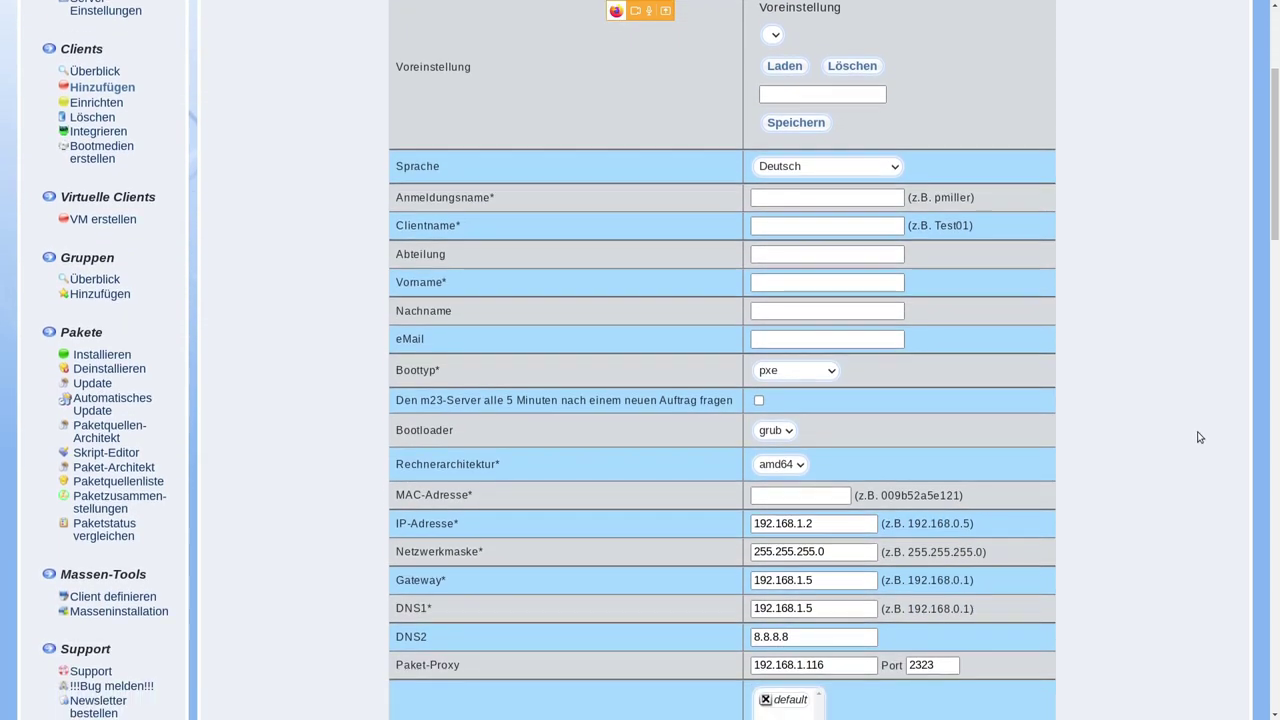
# - Enter login name 'test', client name 'tuxtage' and first name 'test'
pyautogui.click(808, 198)
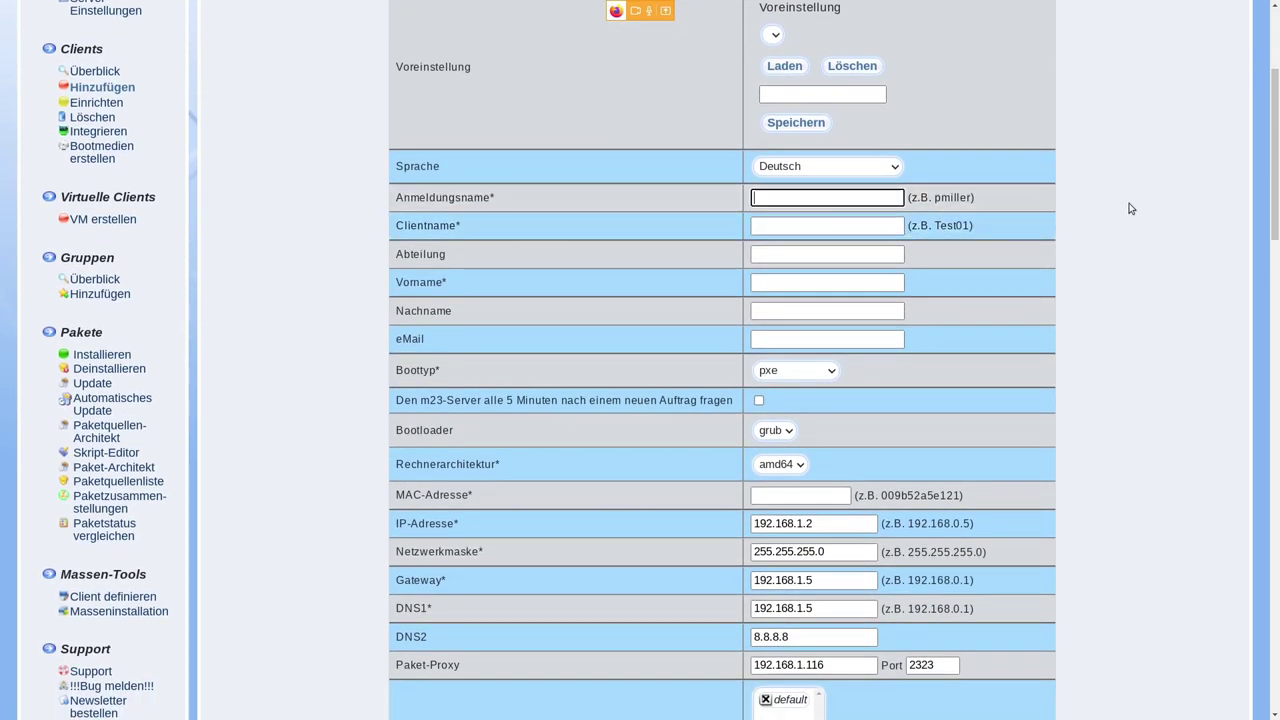
pyautogui.write('test')
pyautogui.press('Tab')
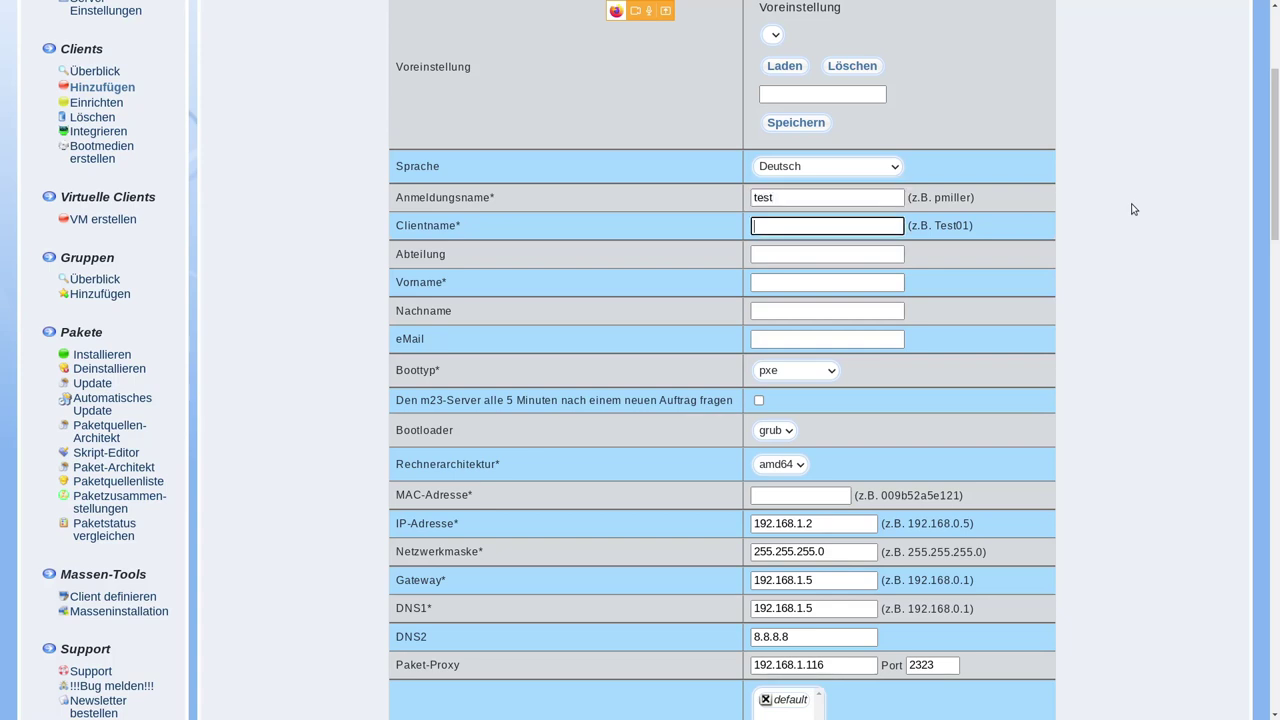
pyautogui.write('tuxtage')
pyautogui.press('BackSpace')
pyautogui.press('BackSpace')
pyautogui.press('BackSpace')
pyautogui.write('age')
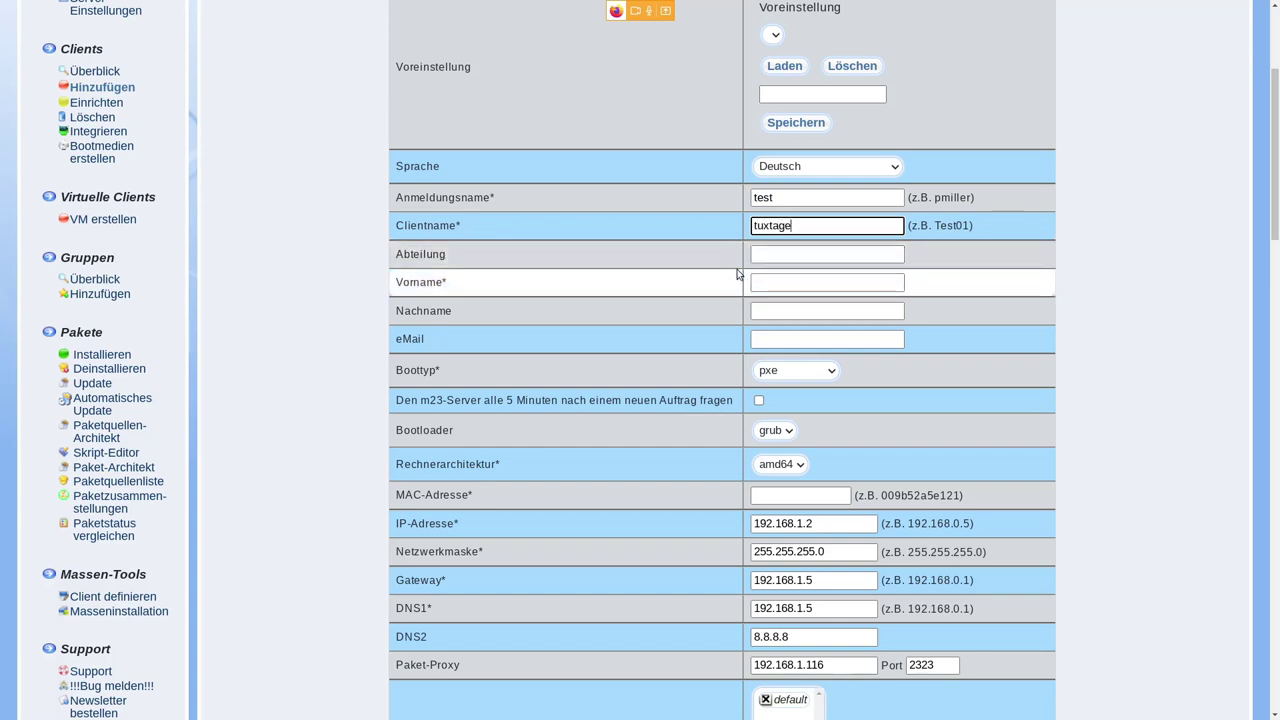
pyautogui.click(757, 282)
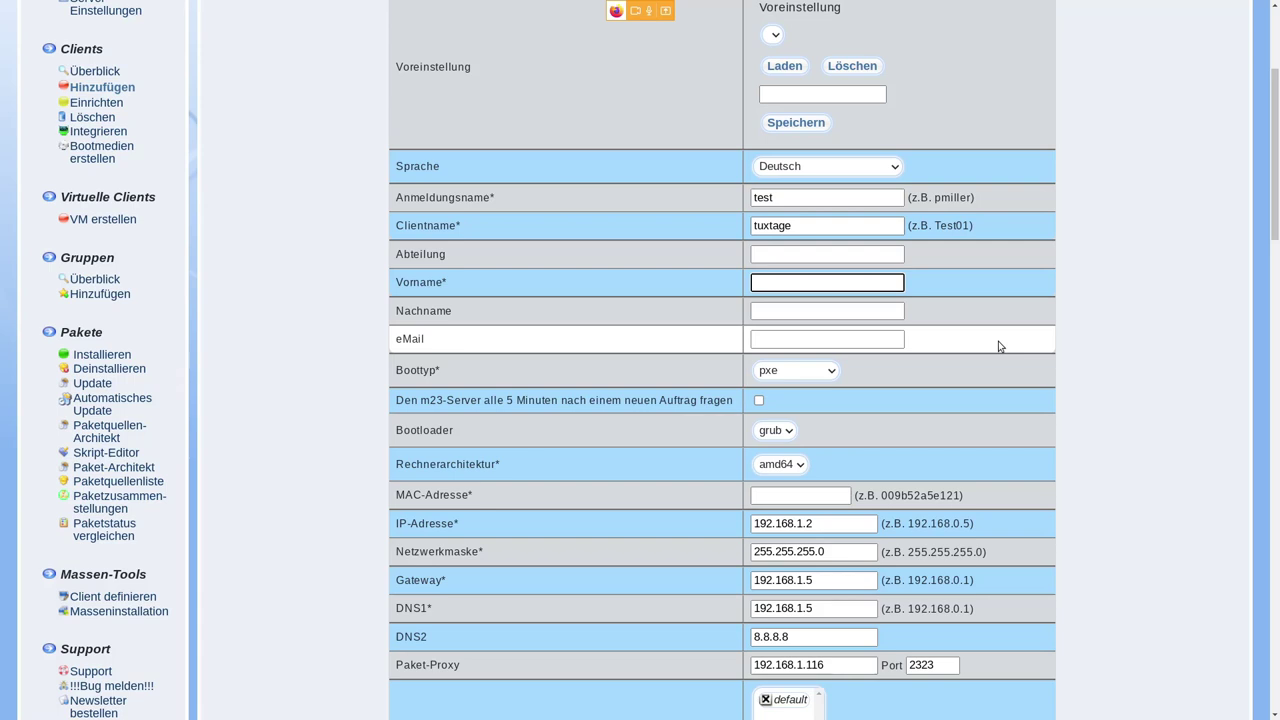
pyautogui.write('test')
pyautogui.scroll(-1, 900, 434)
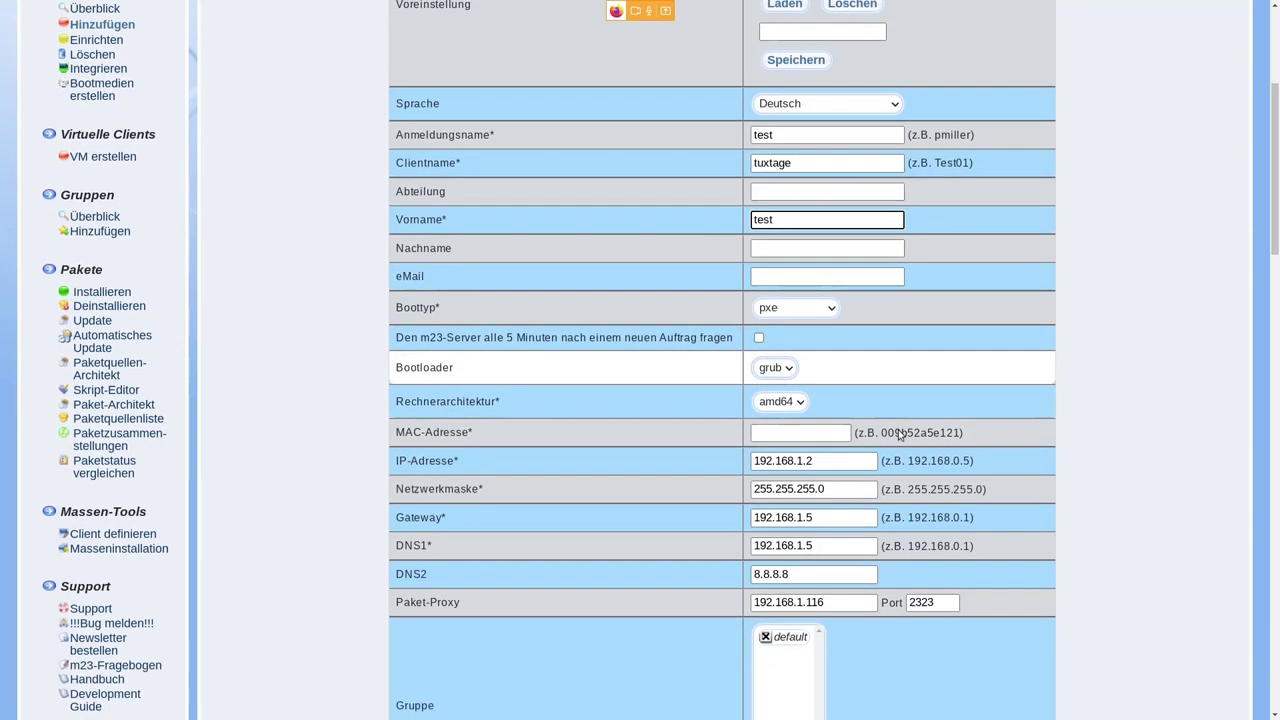
pyautogui.scroll(-1, 900, 434)
pyautogui.click(832, 266)
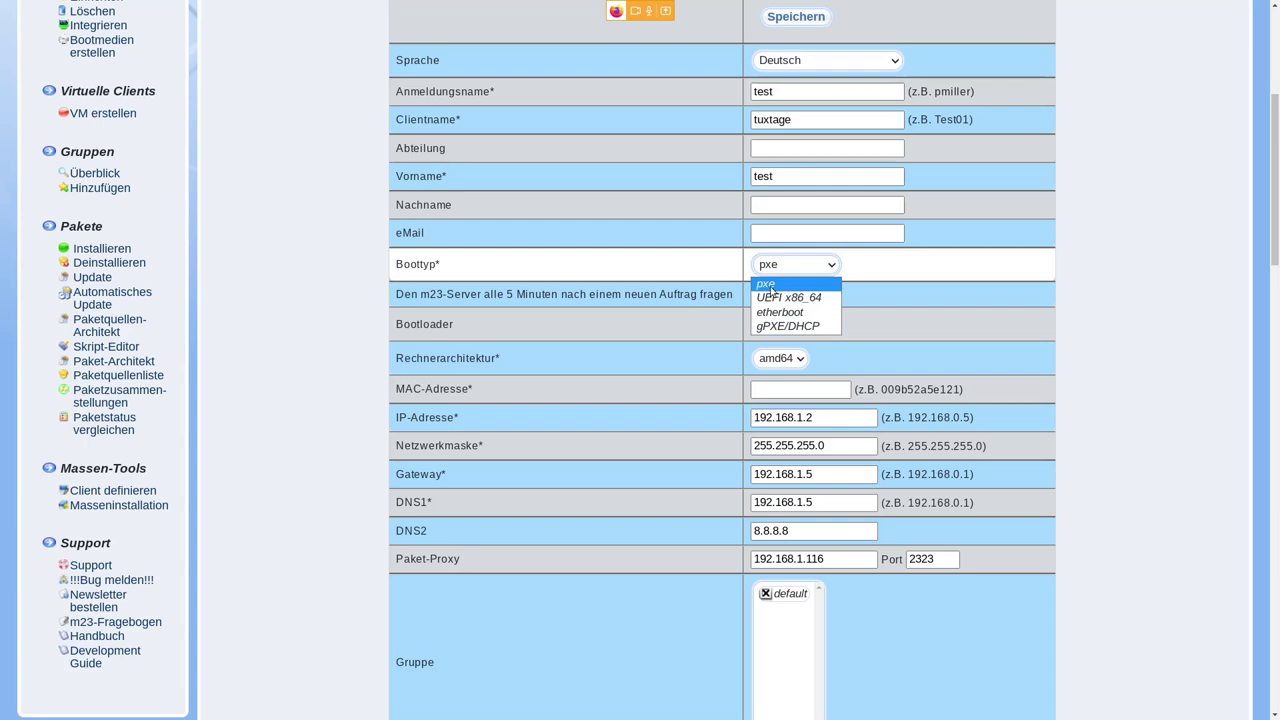
pyautogui.click(781, 289)
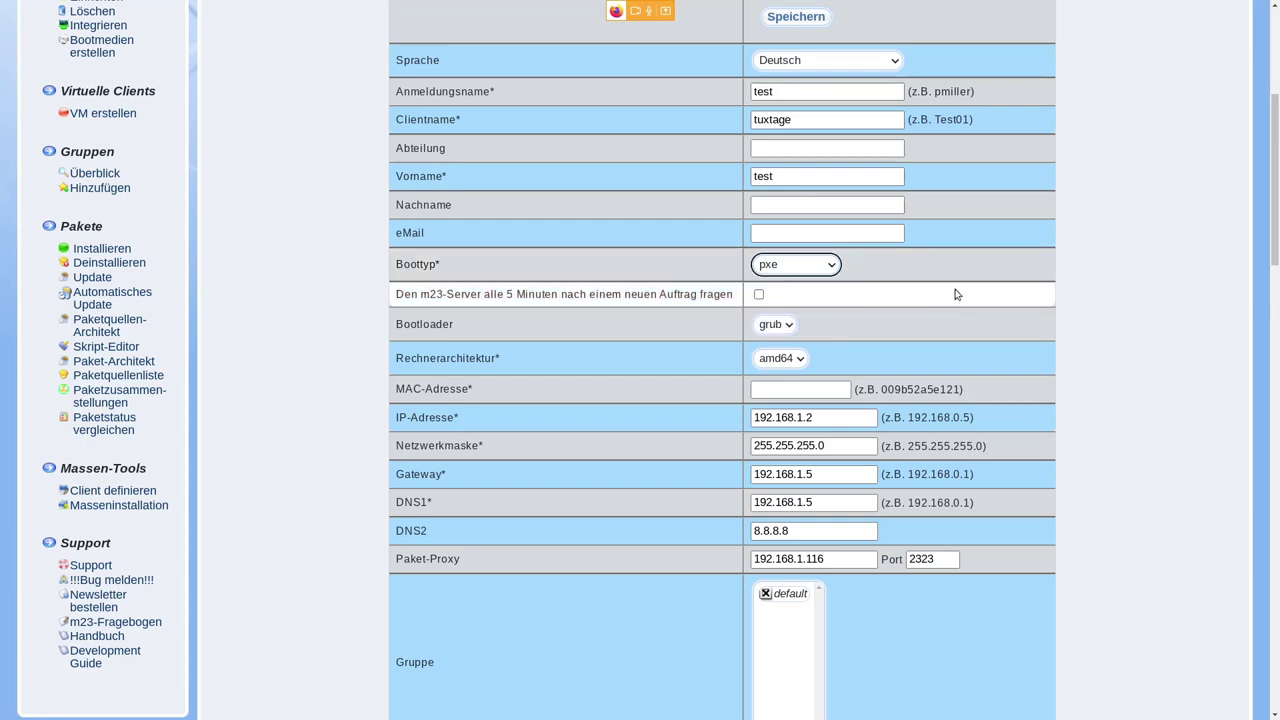
pyautogui.scroll(-2, 956, 294)
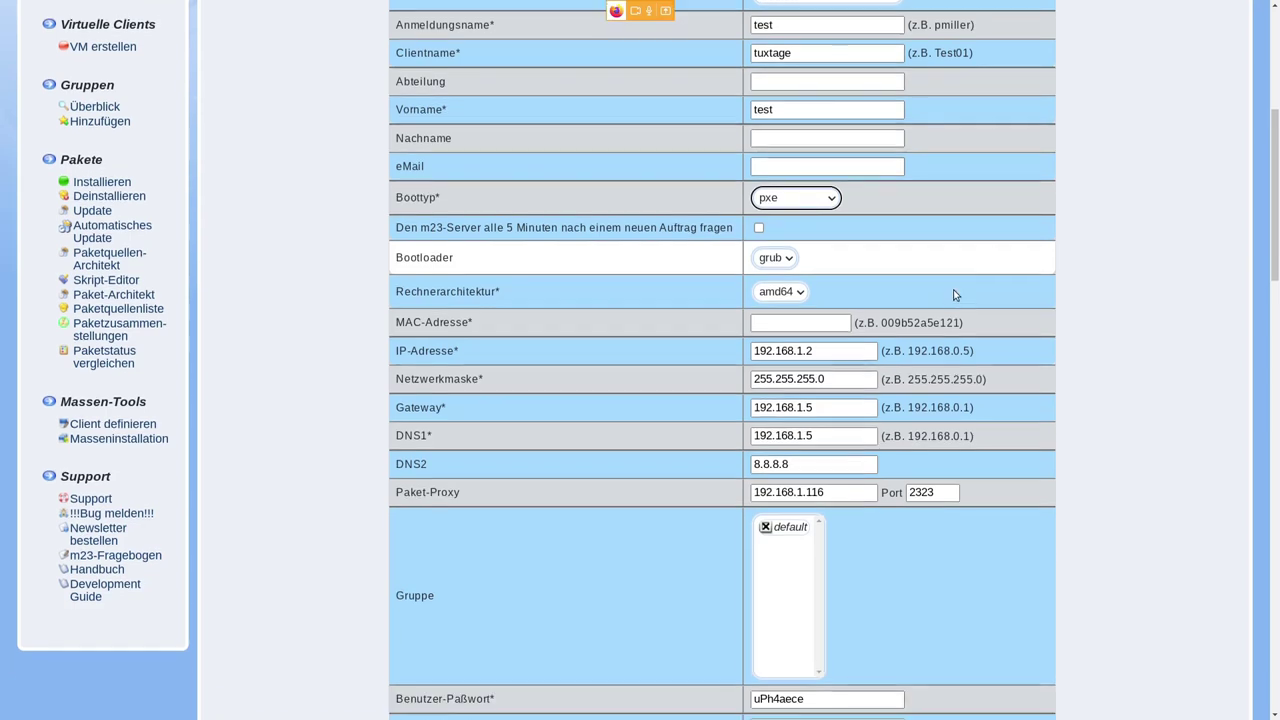
pyautogui.click(798, 290)
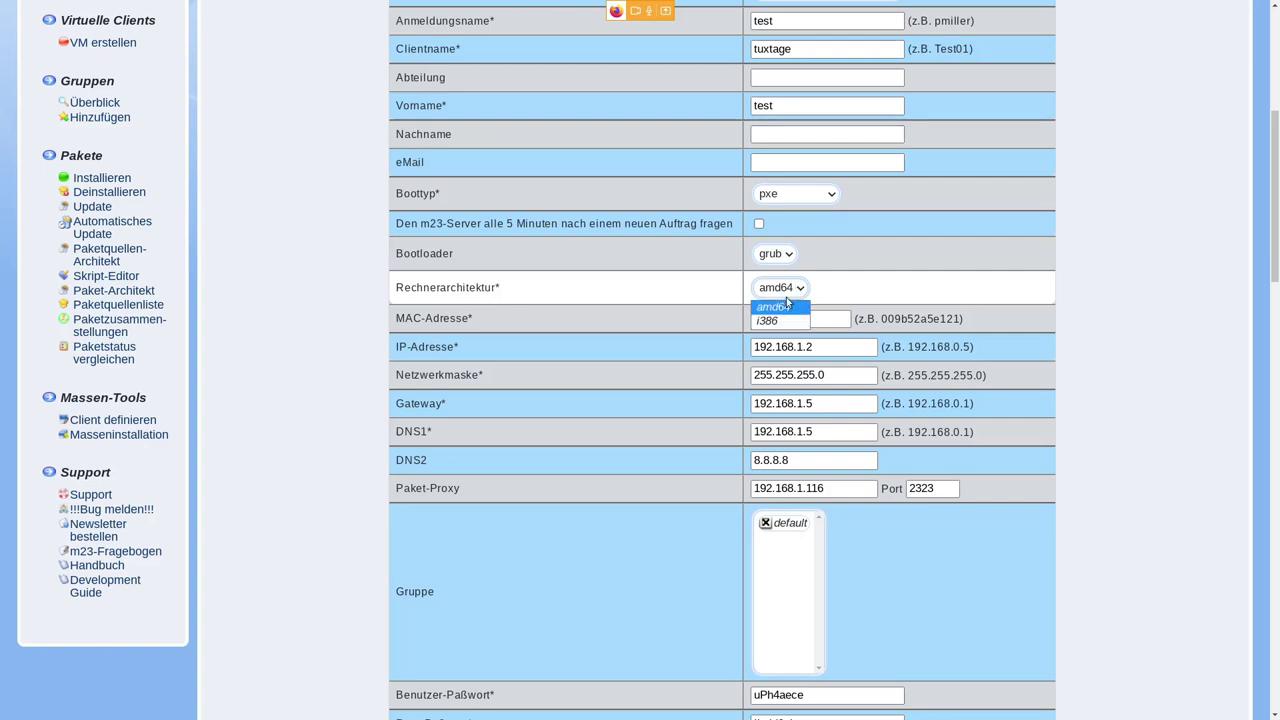
pyautogui.click(791, 294)
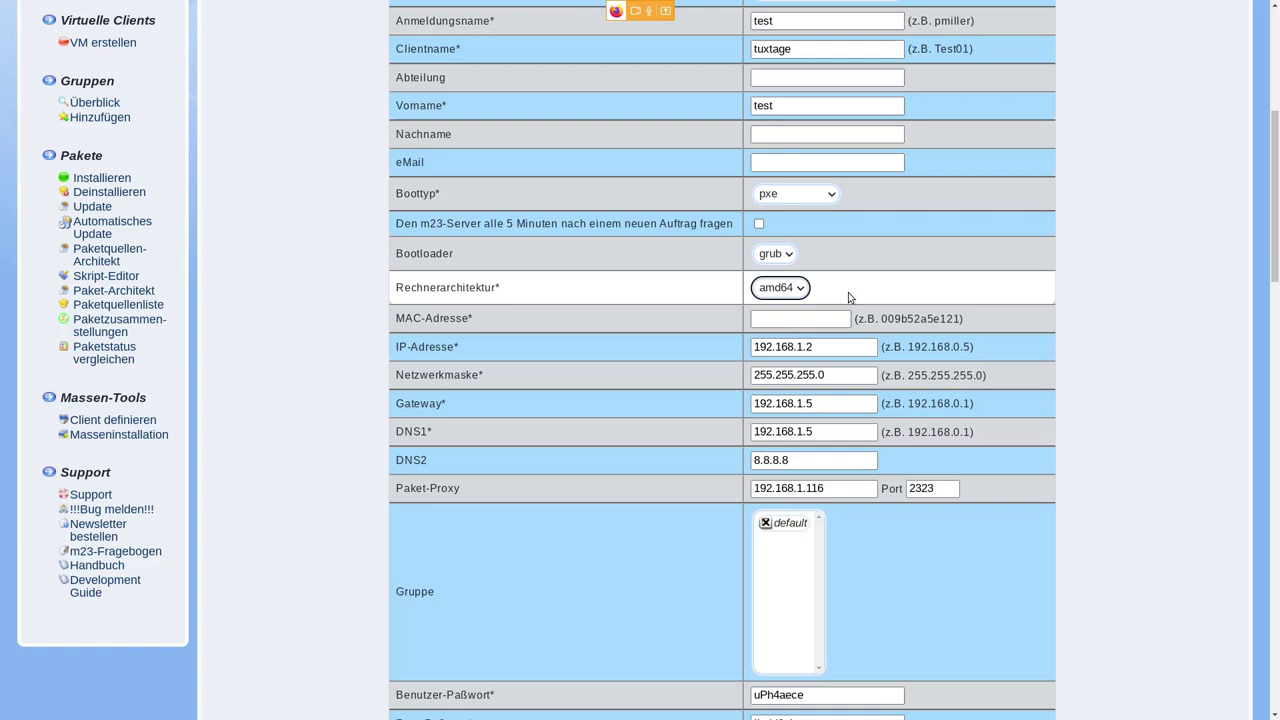
pyautogui.click(800, 319)
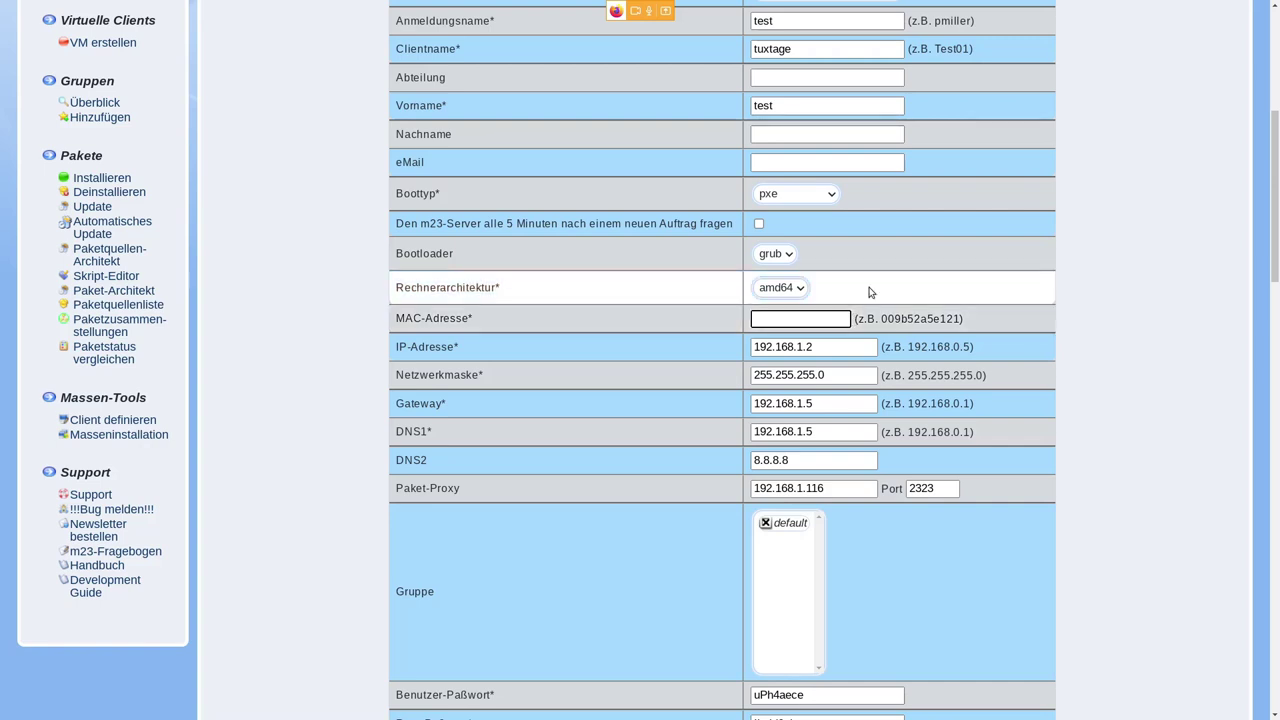
# - Replace the generated user and root passwords with one identical new password
pyautogui.scroll(-2, 868, 304)
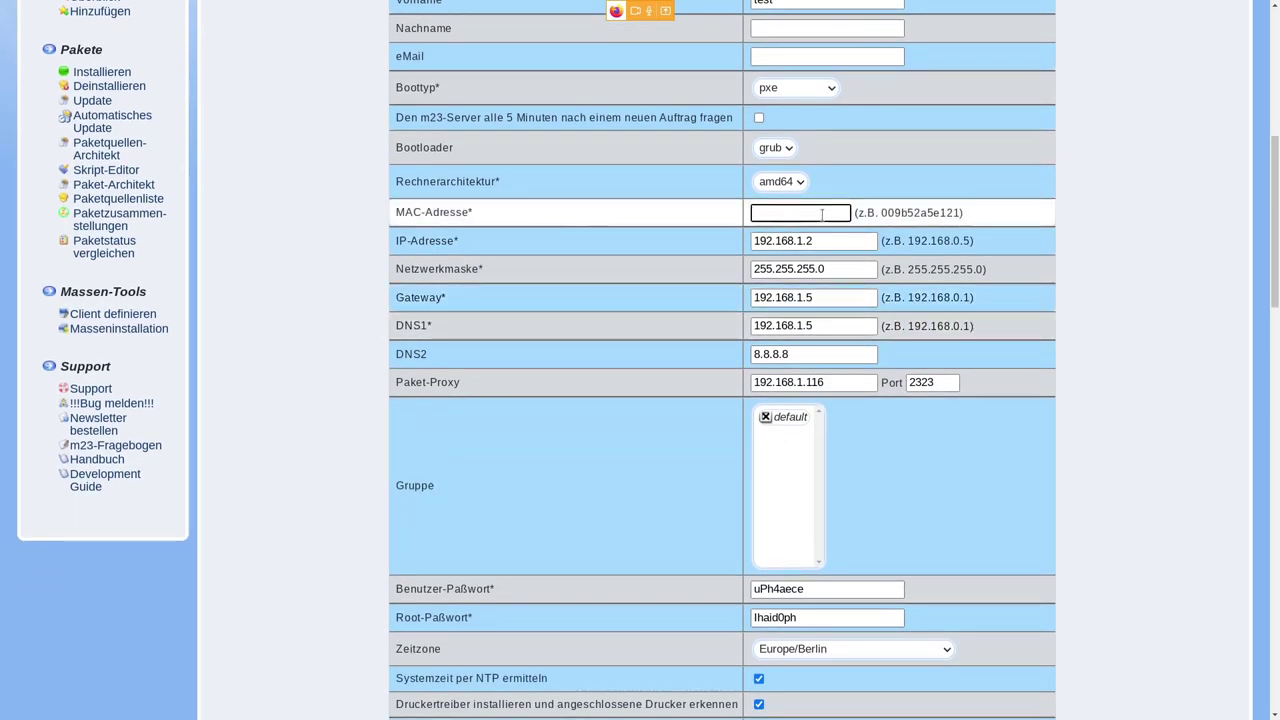
pyautogui.scroll(-3, 928, 225)
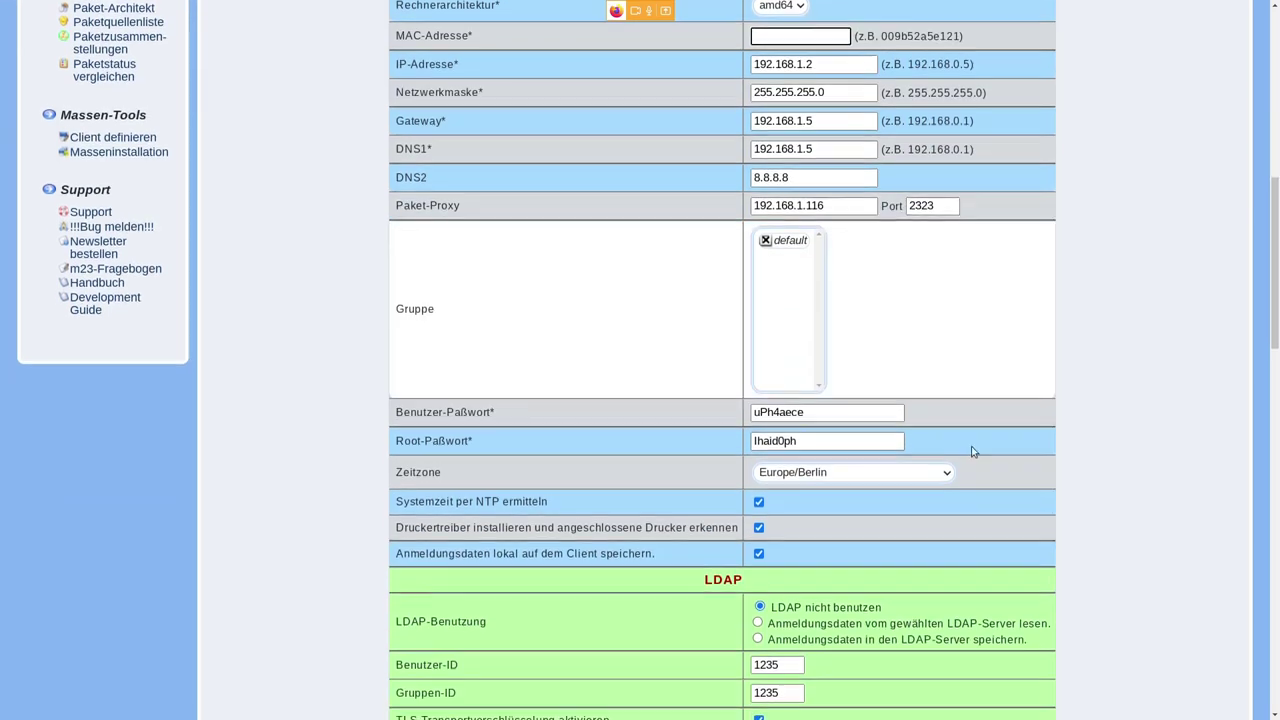
pyautogui.doubleClick(832, 410)
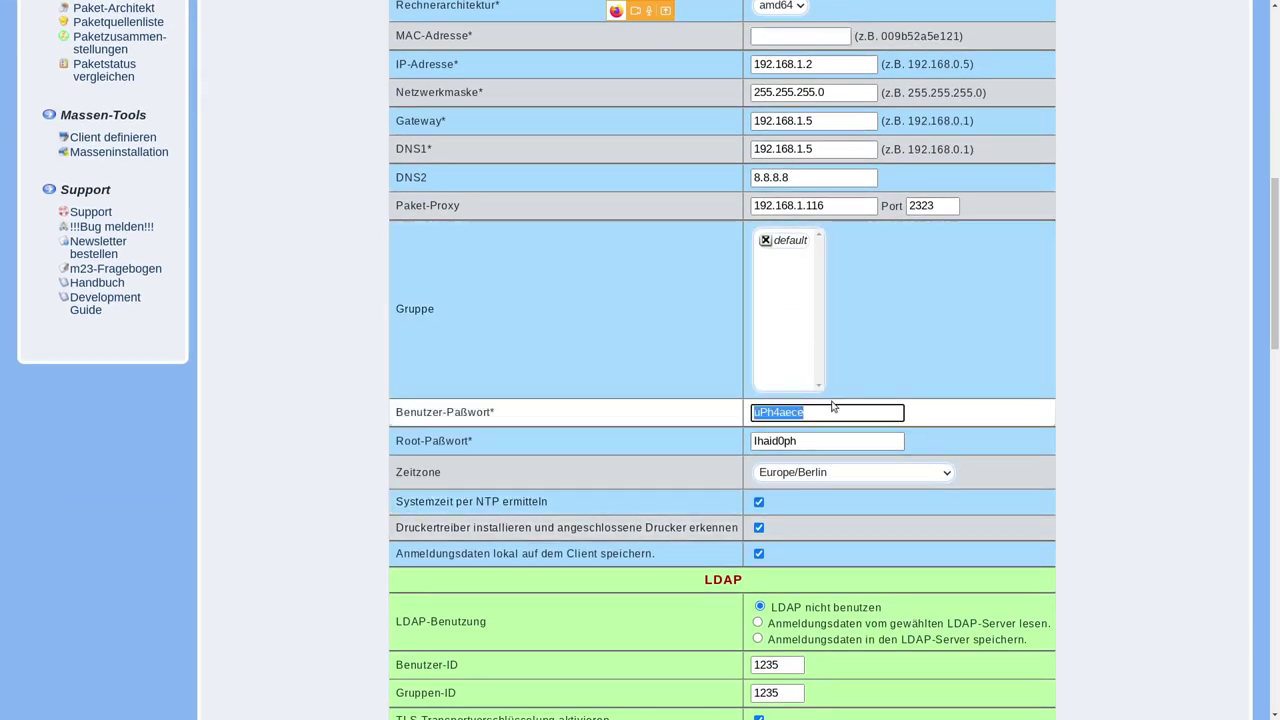
pyautogui.write('test')
pyautogui.press('Tab')
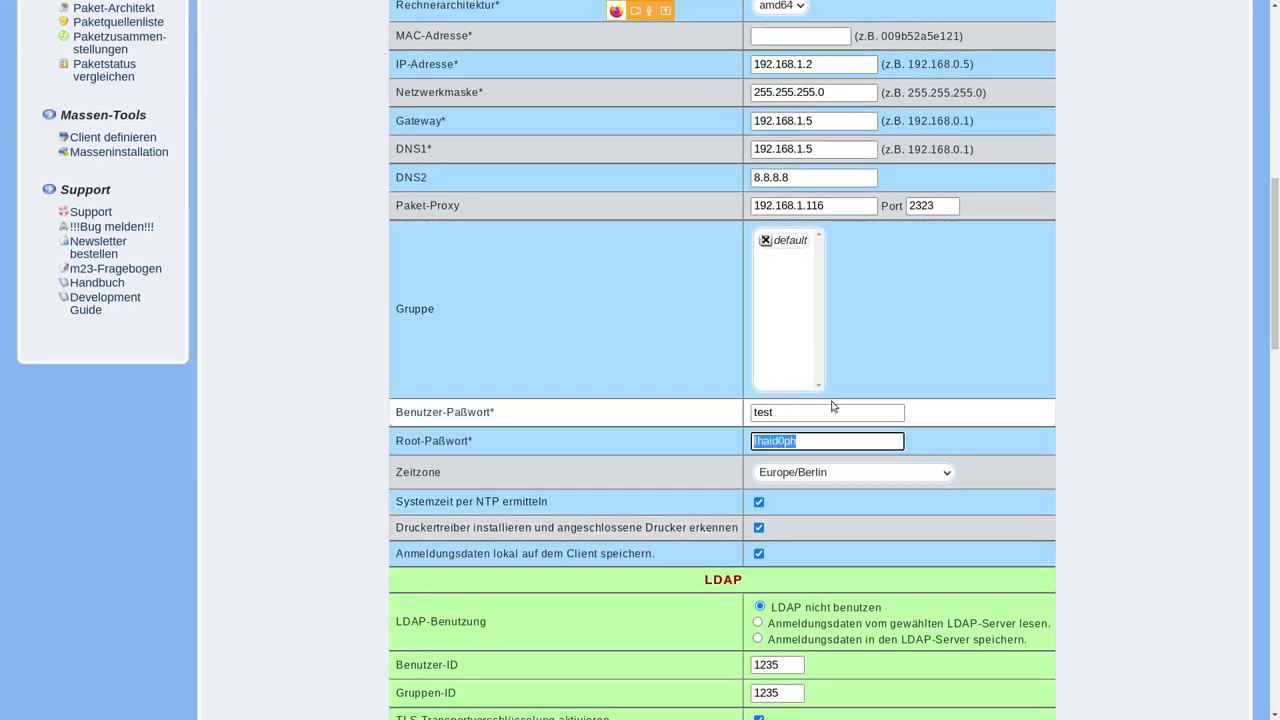
pyautogui.write('test')
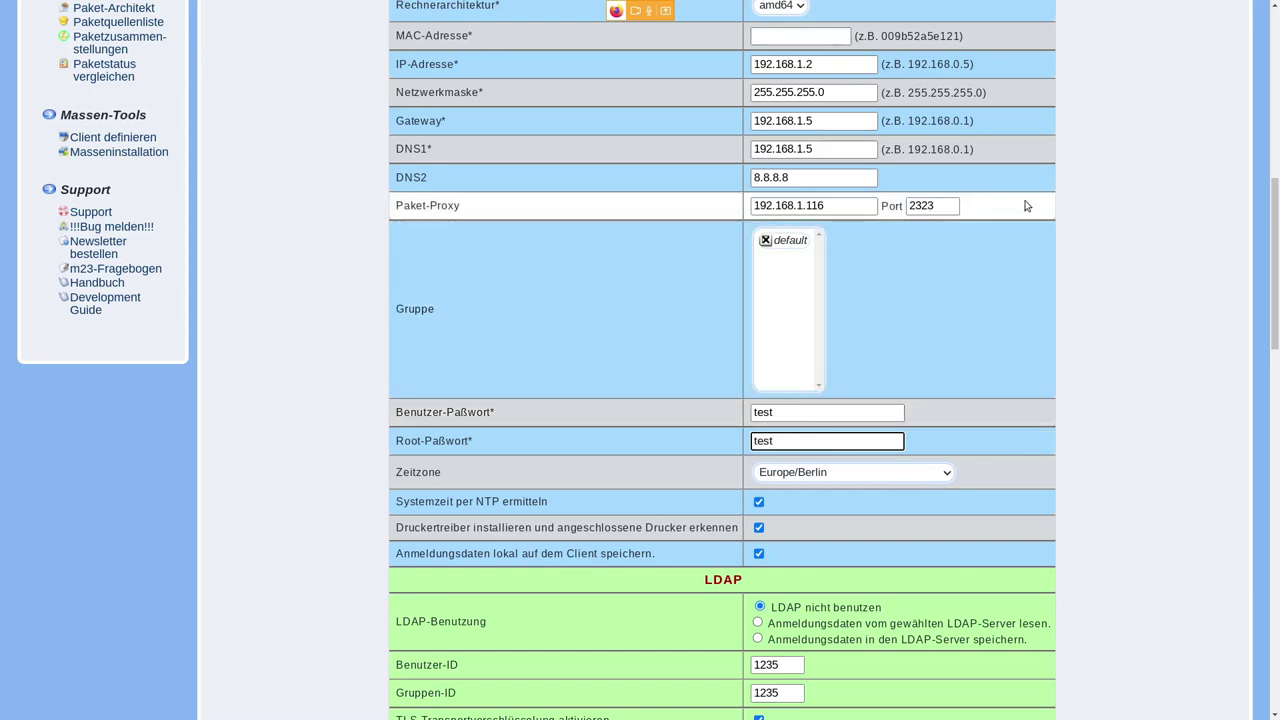
pyautogui.scroll(-2, 1031, 232)
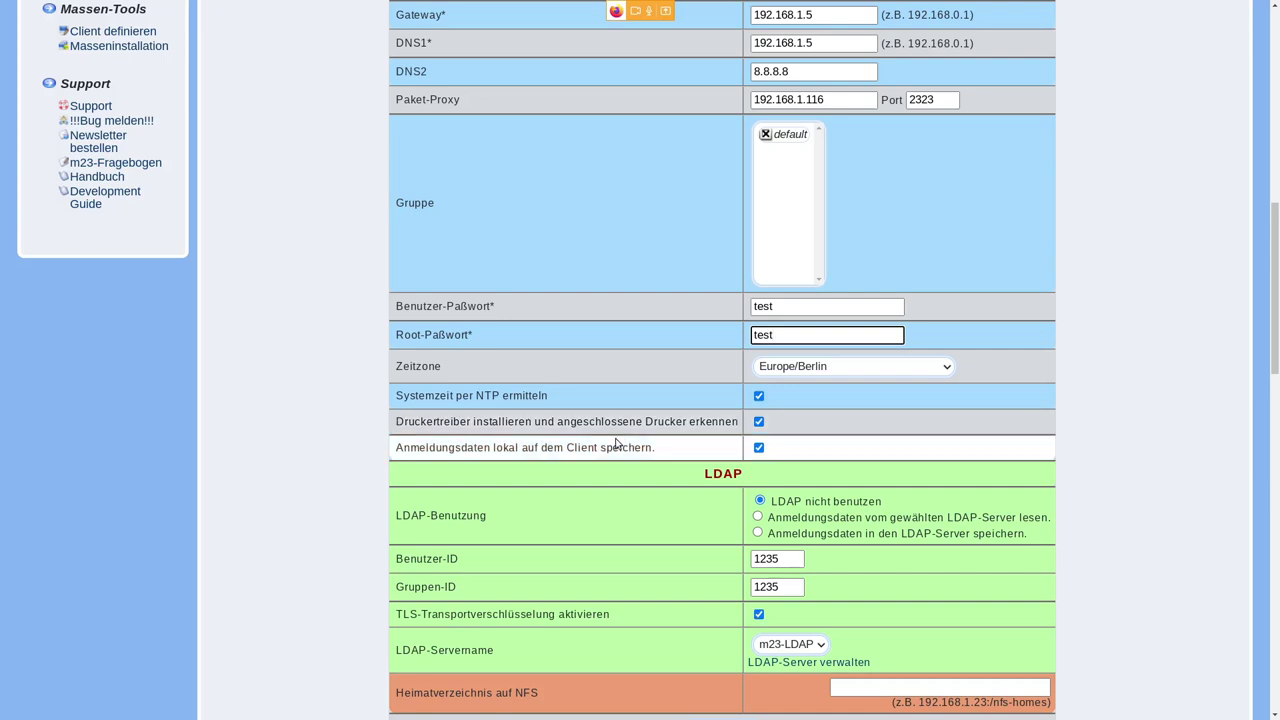
# - Turn off automatic printer driver installation for the tuxtage client
pyautogui.click(759, 422)
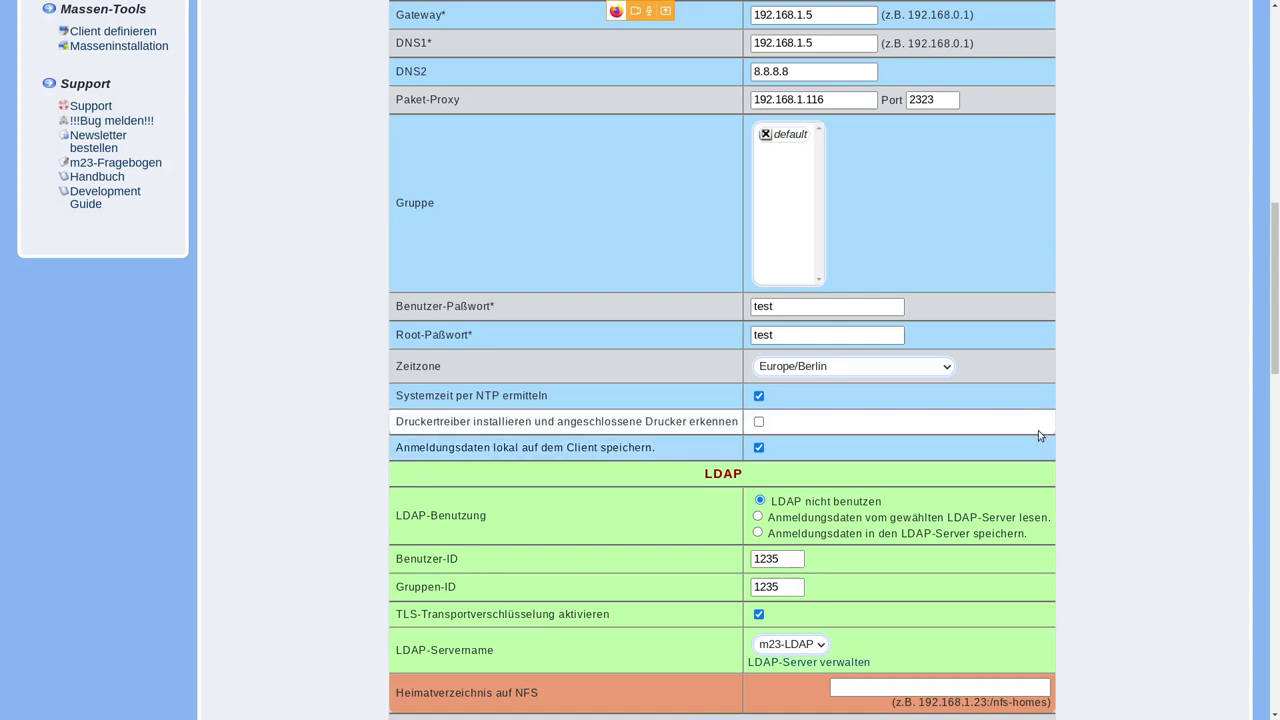
pyautogui.scroll(-1, 1032, 412)
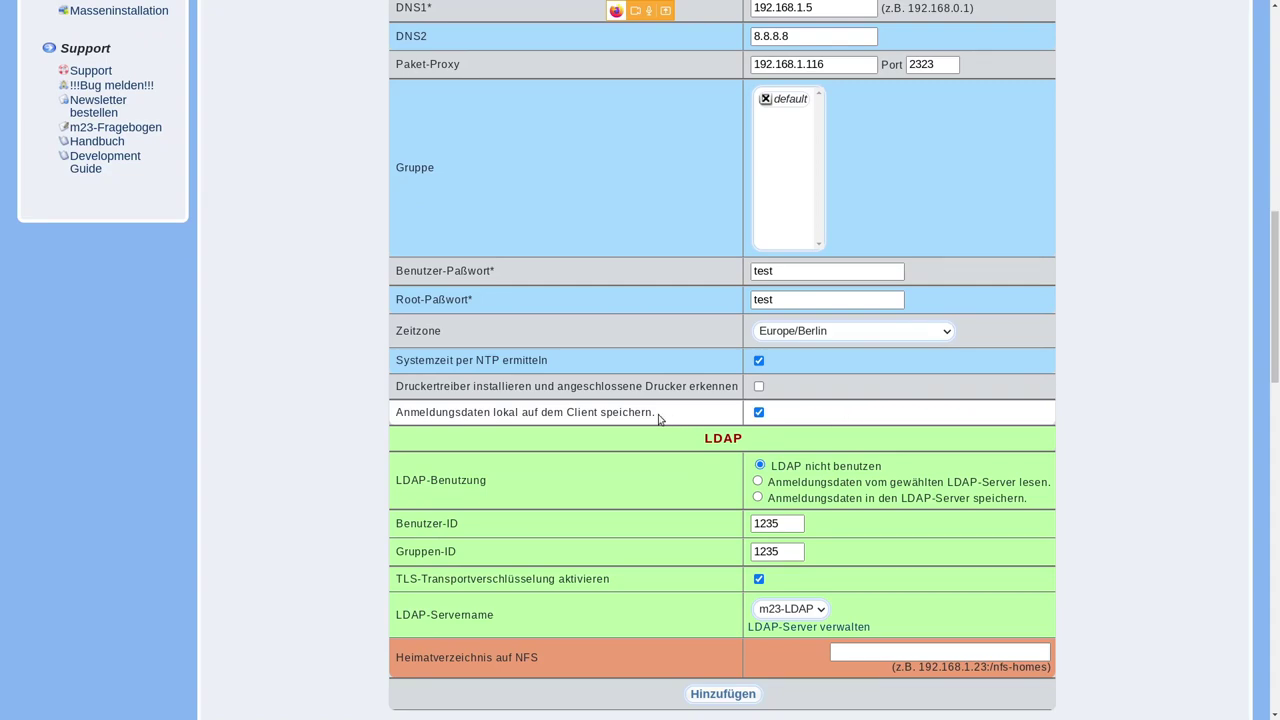
pyautogui.scroll(10, 914, 377)
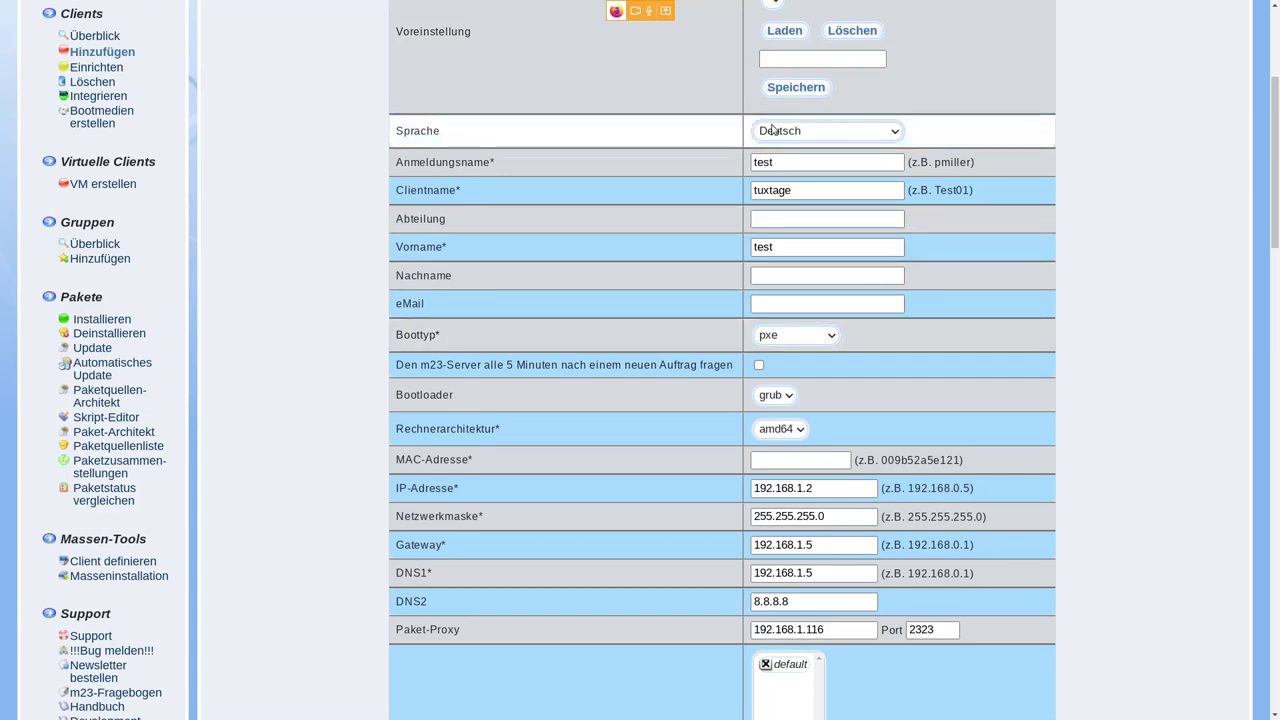
pyautogui.scroll(-1, 1040, 323)
pyautogui.scroll(-10, 1040, 323)
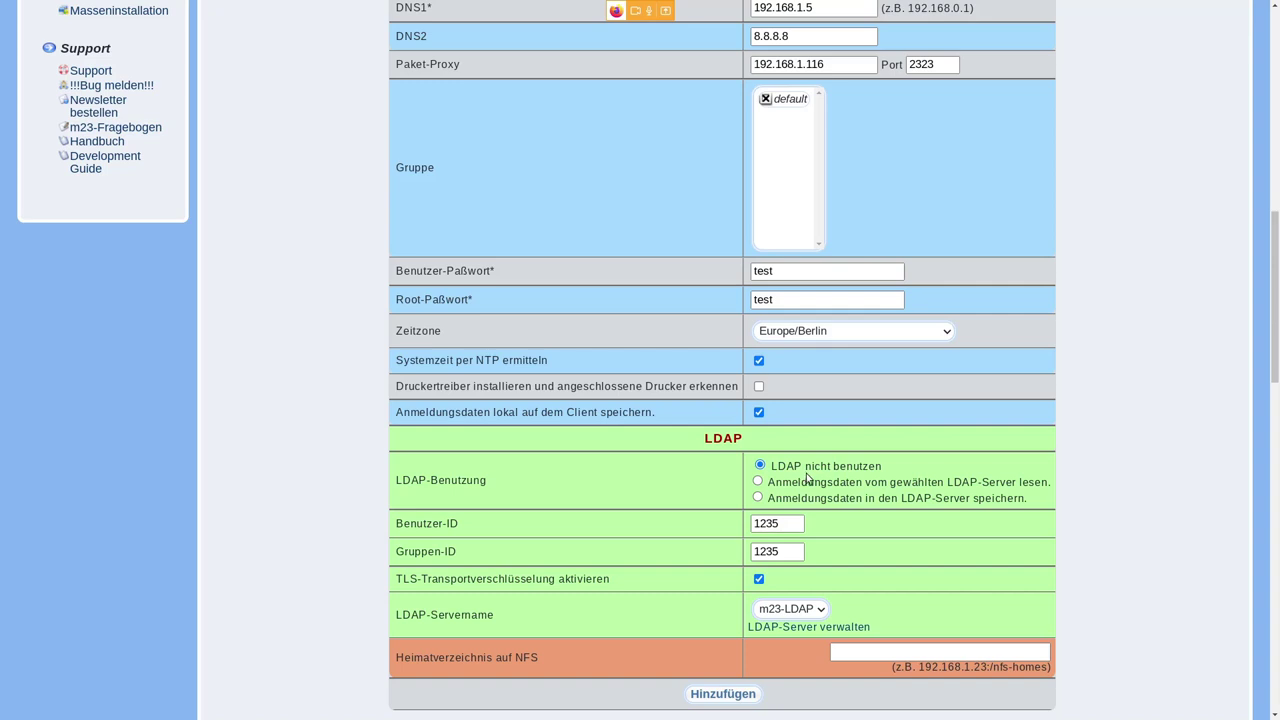
# - Review the completed tuxtage form, then bring VirtualBox Manager to the front
pyautogui.scroll(-1, 854, 528)
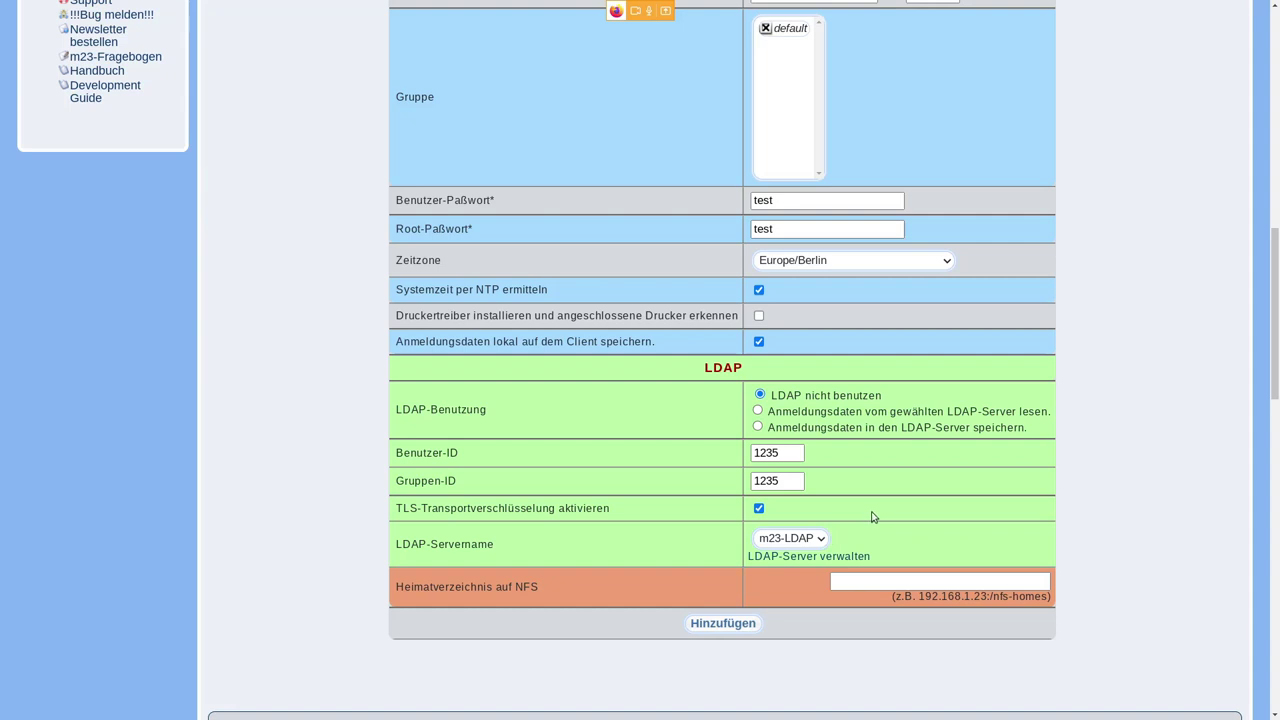
pyautogui.scroll(3, 890, 519)
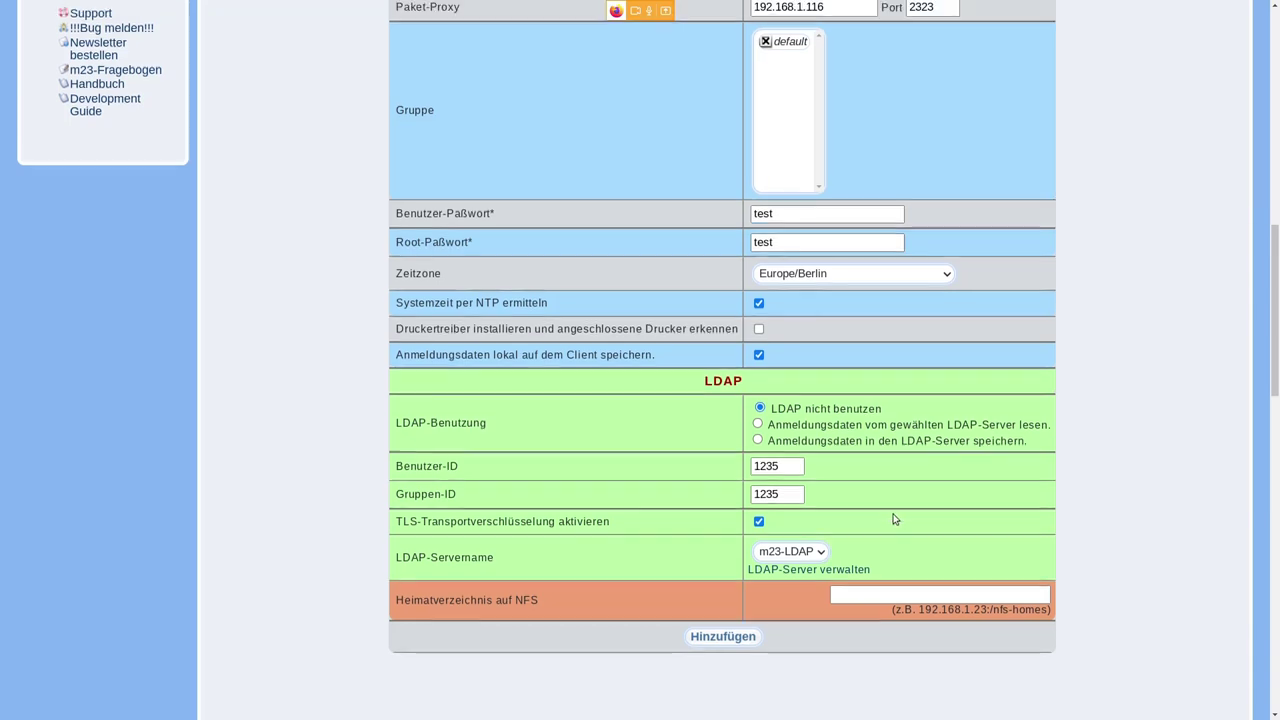
pyautogui.scroll(1, 894, 519)
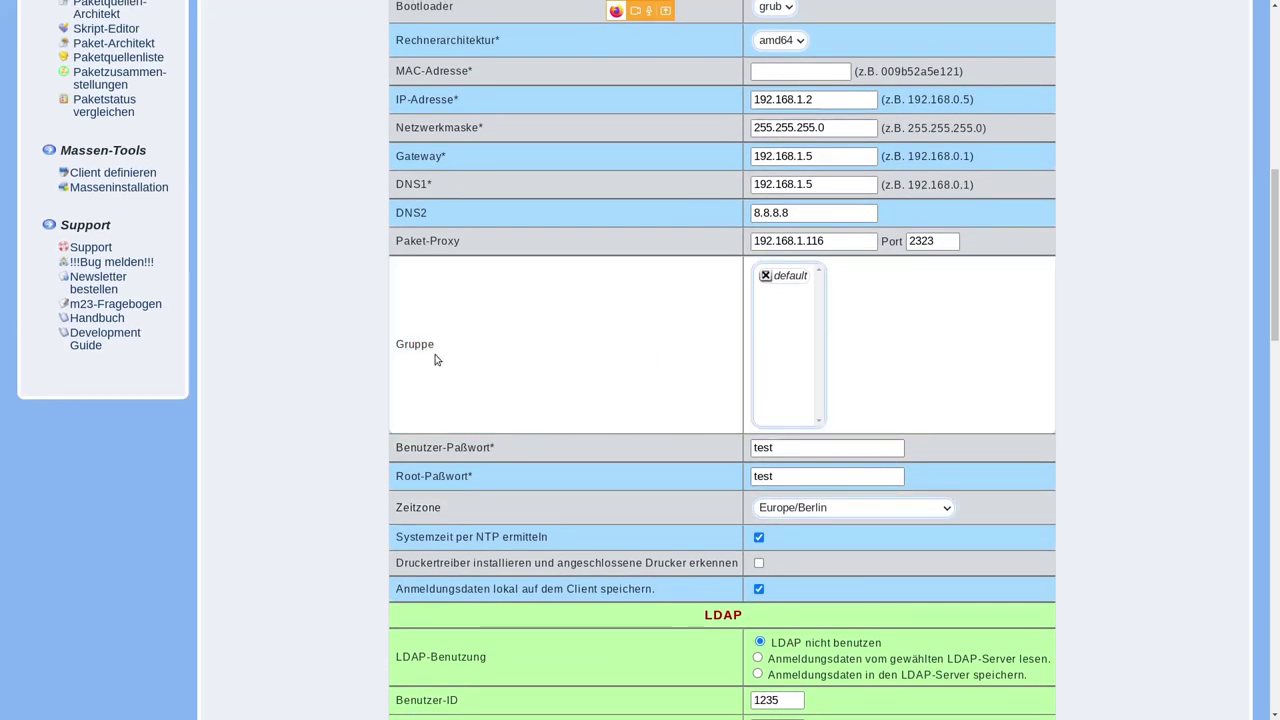
pyautogui.doubleClick(413, 344)
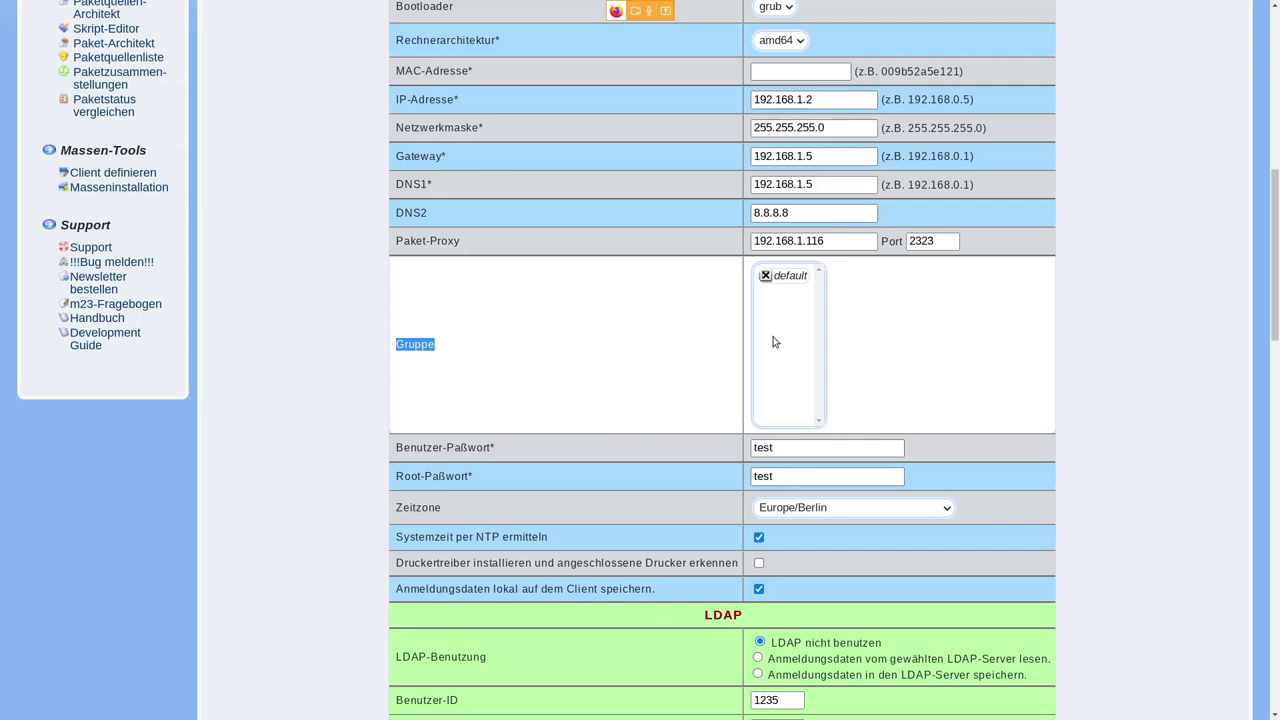
pyautogui.scroll(1, 651, 343)
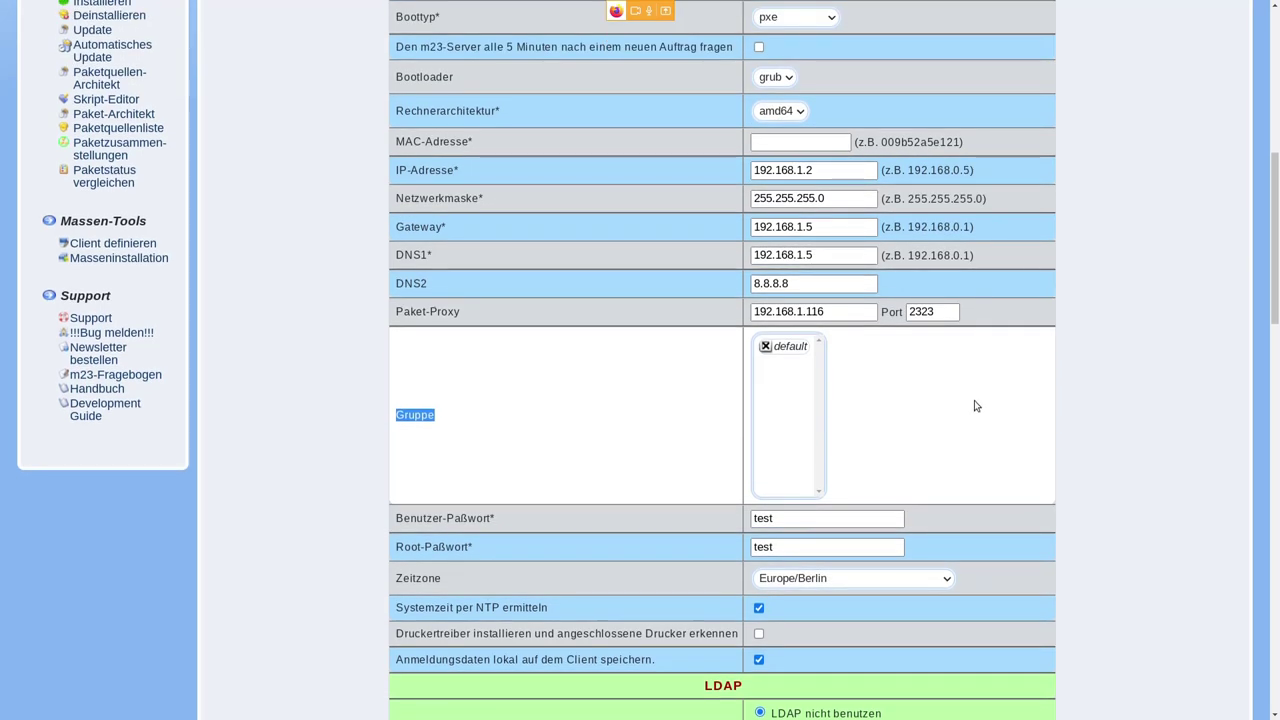
pyautogui.scroll(1, 978, 406)
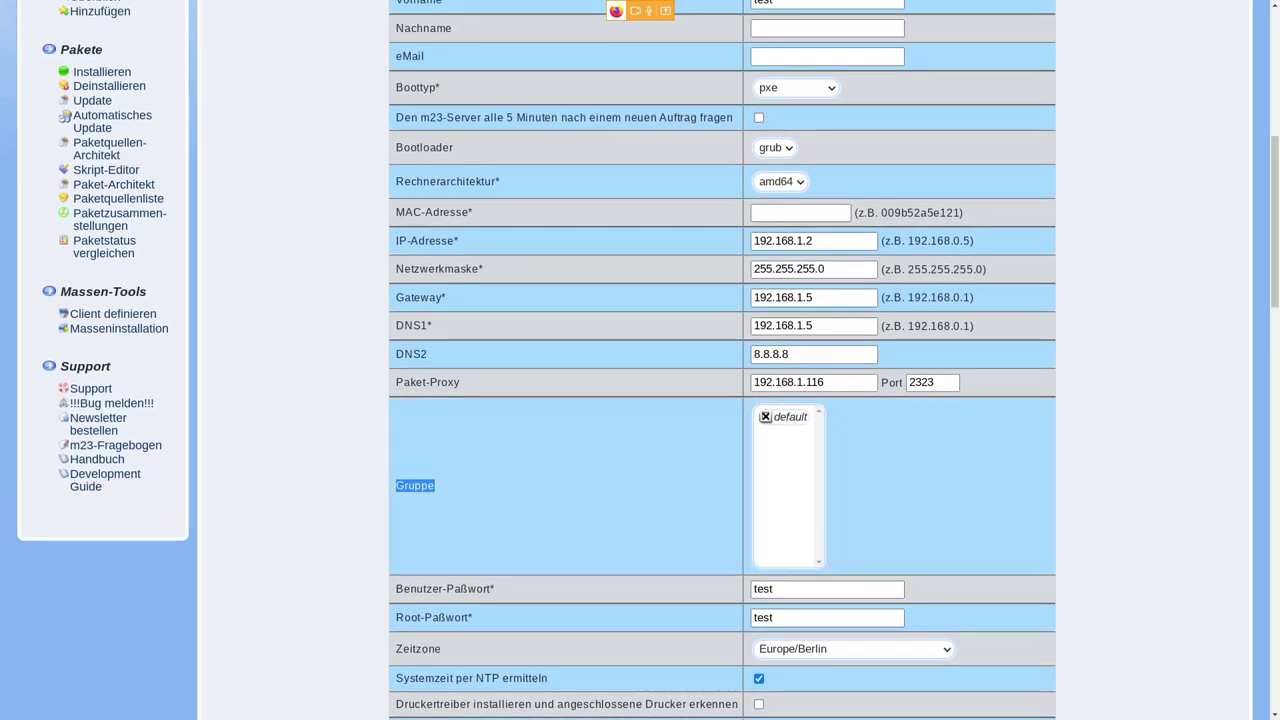
pyautogui.hotkey('alt', 'Tab')
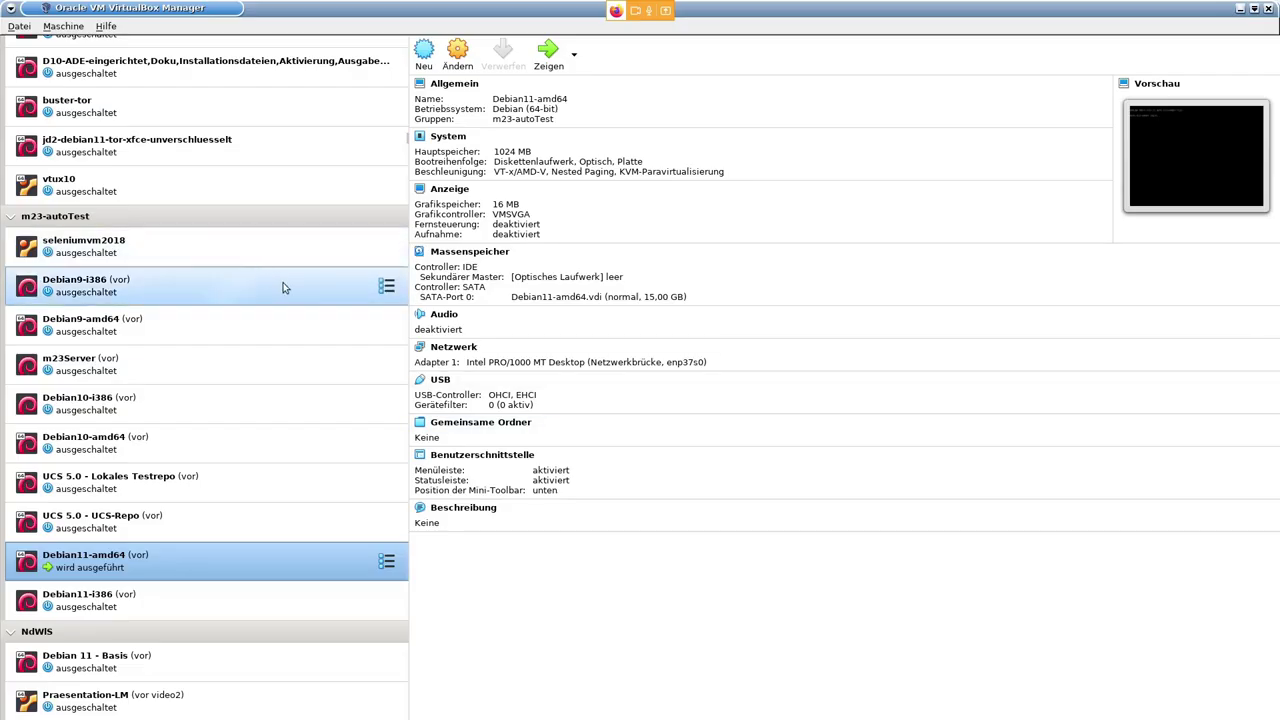
# - Start a new VM named TuxTage-VM, type Linux, version Ubuntu (64-bit)
pyautogui.click(19, 27)
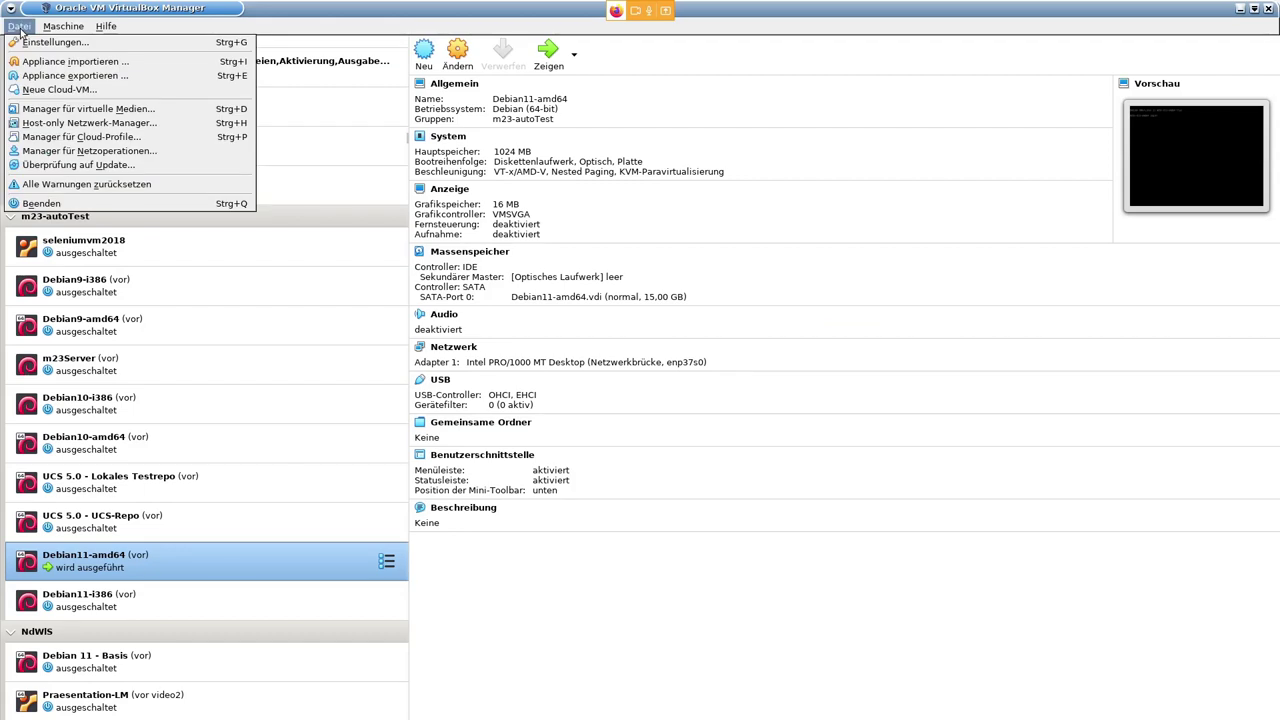
pyautogui.click(102, 11)
pyautogui.click(425, 55)
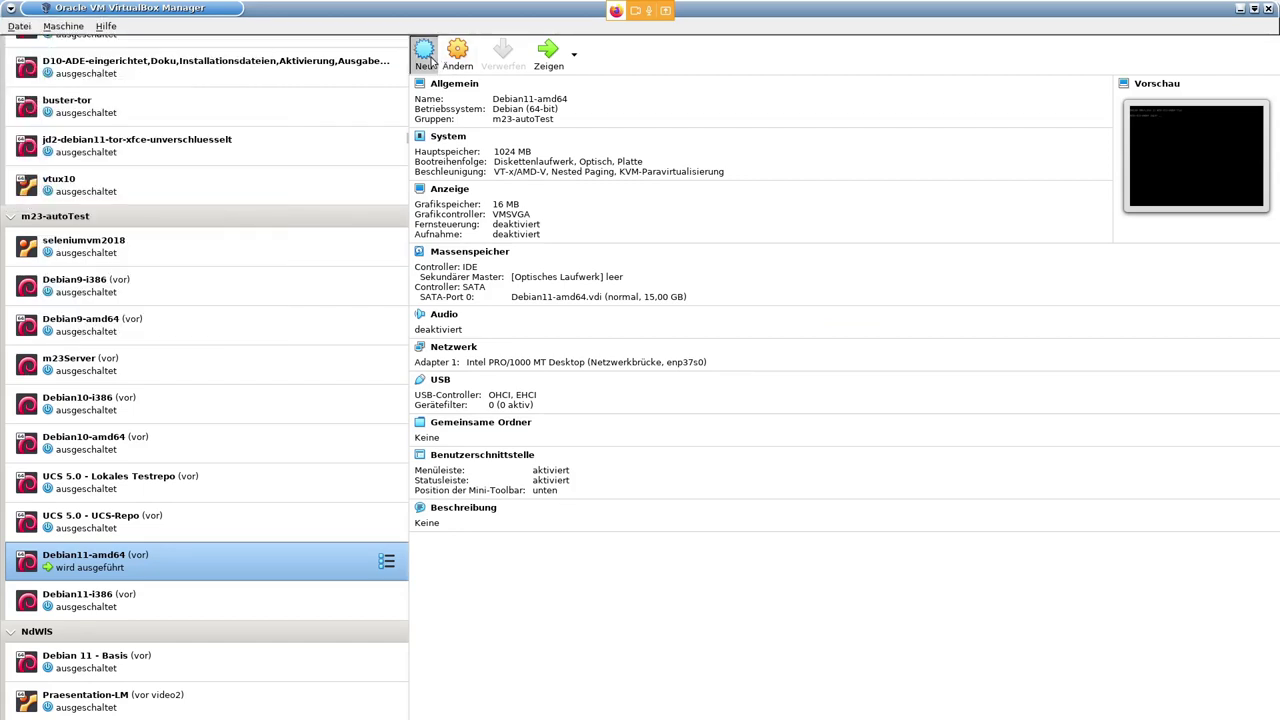
pyautogui.moveTo(628, 205); pyautogui.dragTo(615, 293)
pyautogui.write('TuxTag')
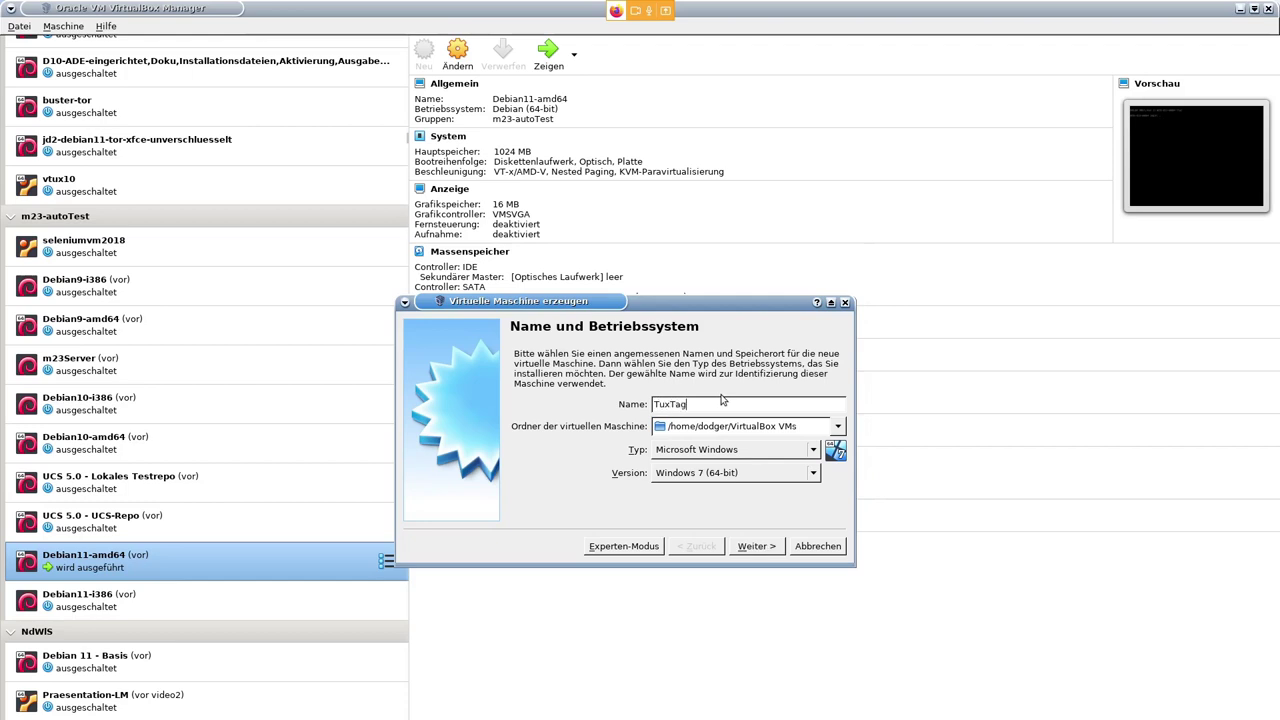
pyautogui.write('e-VM')
pyautogui.click(751, 456)
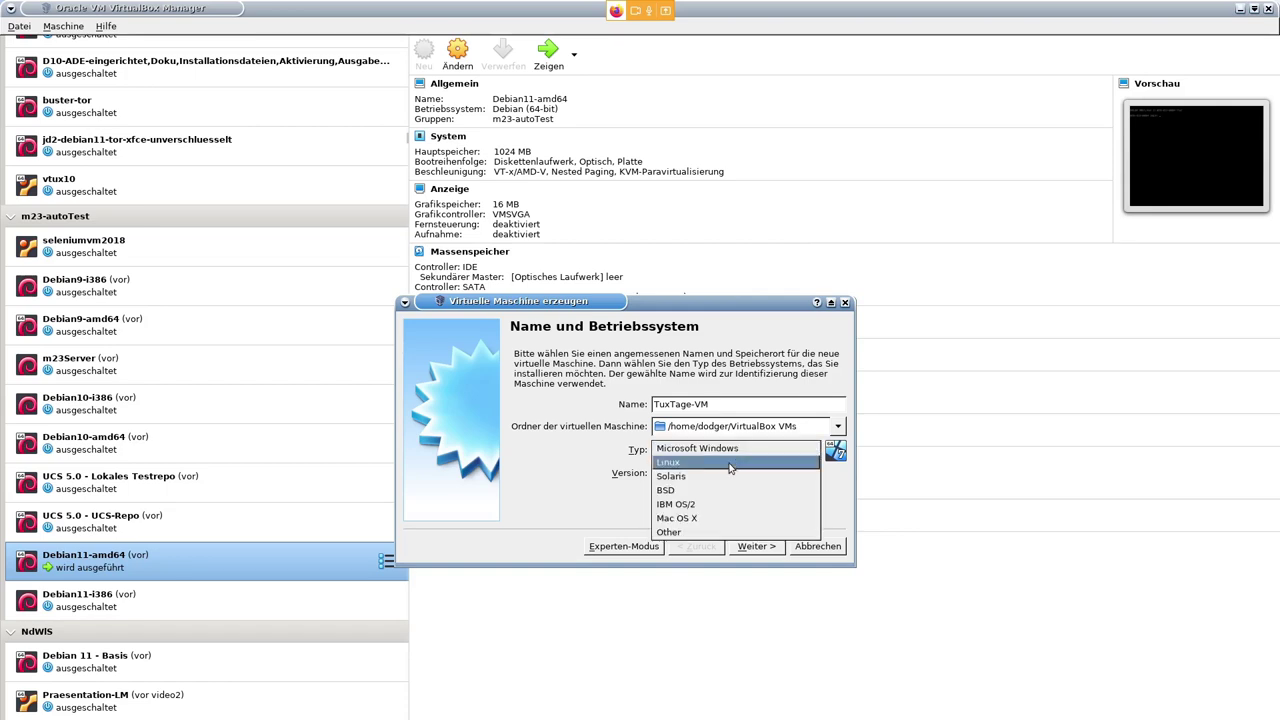
pyautogui.click(730, 463)
pyautogui.click(781, 476)
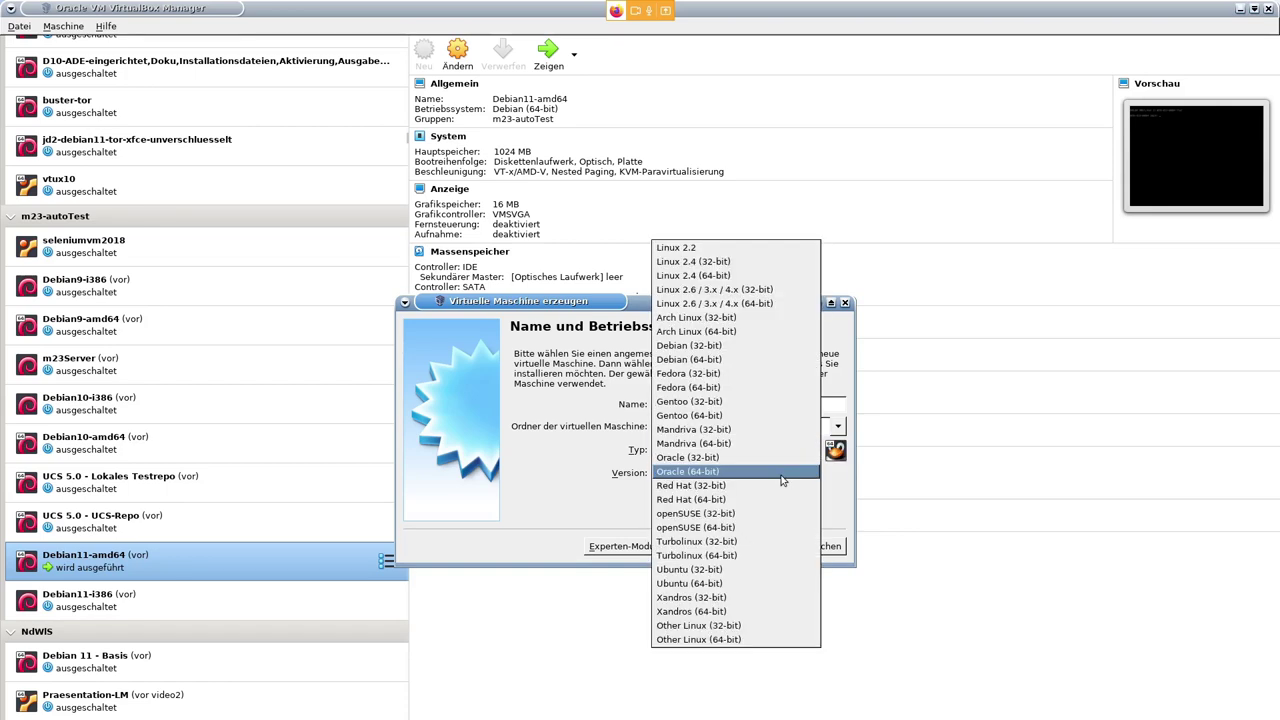
pyautogui.click(765, 583)
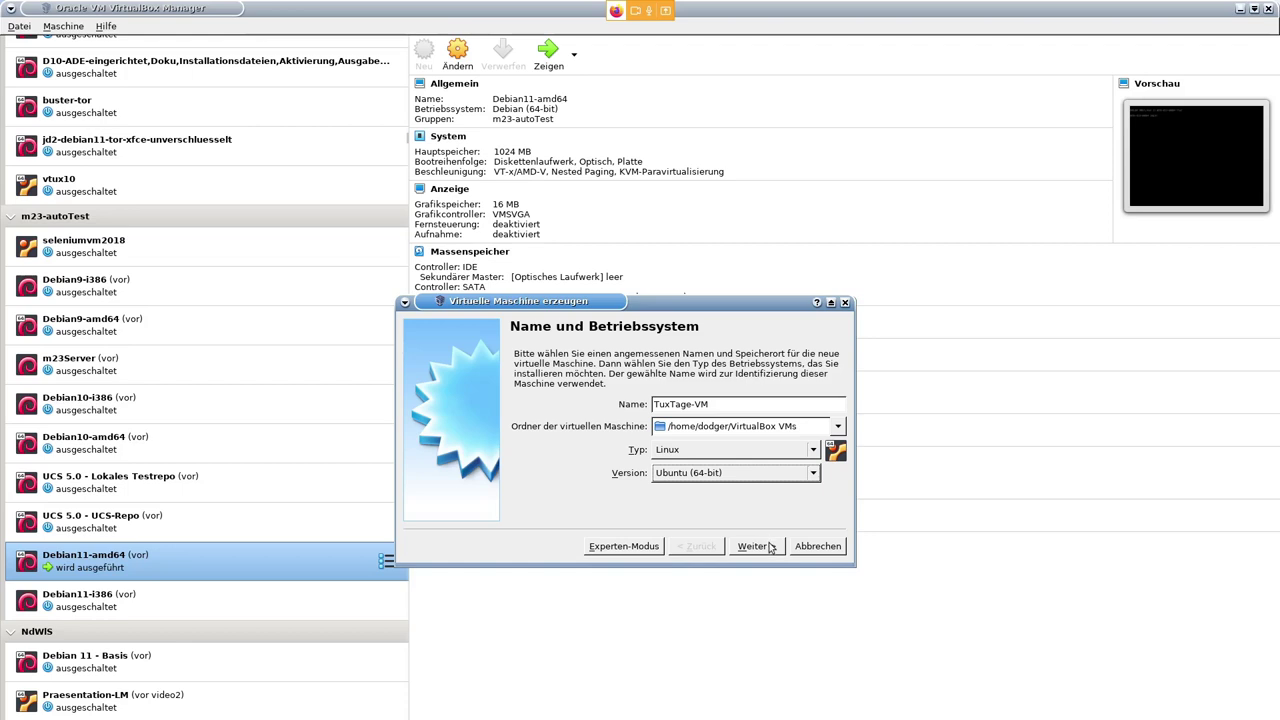
pyautogui.click(771, 548)
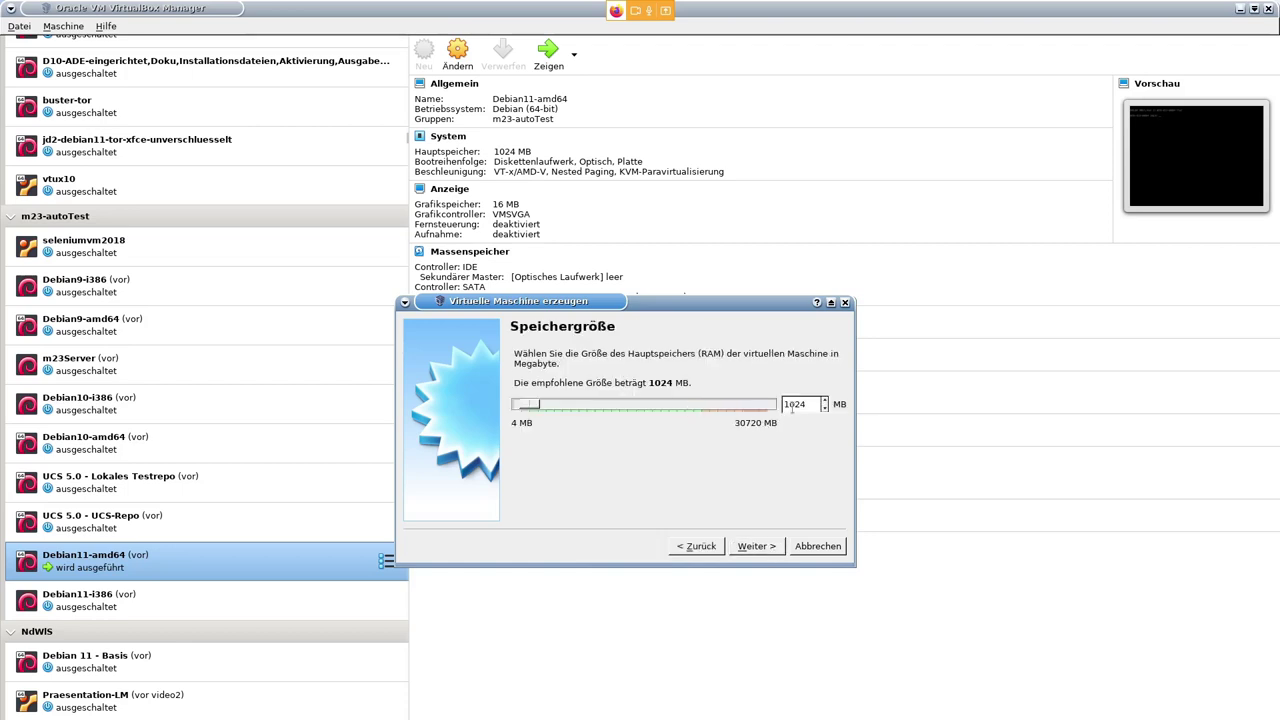
# - Give the VM 2048 MB memory and a new dynamically allocated VDI hard disk
pyautogui.press('Tab')
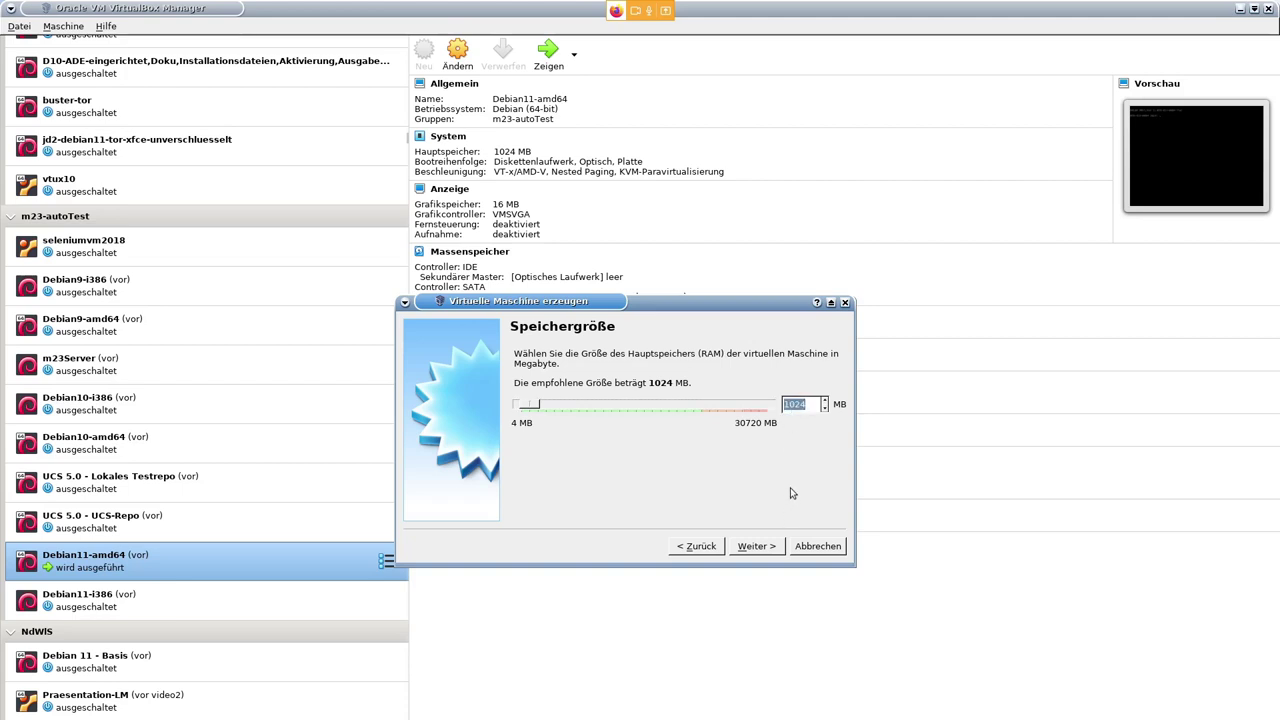
pyautogui.write('2048')
pyautogui.click(757, 547)
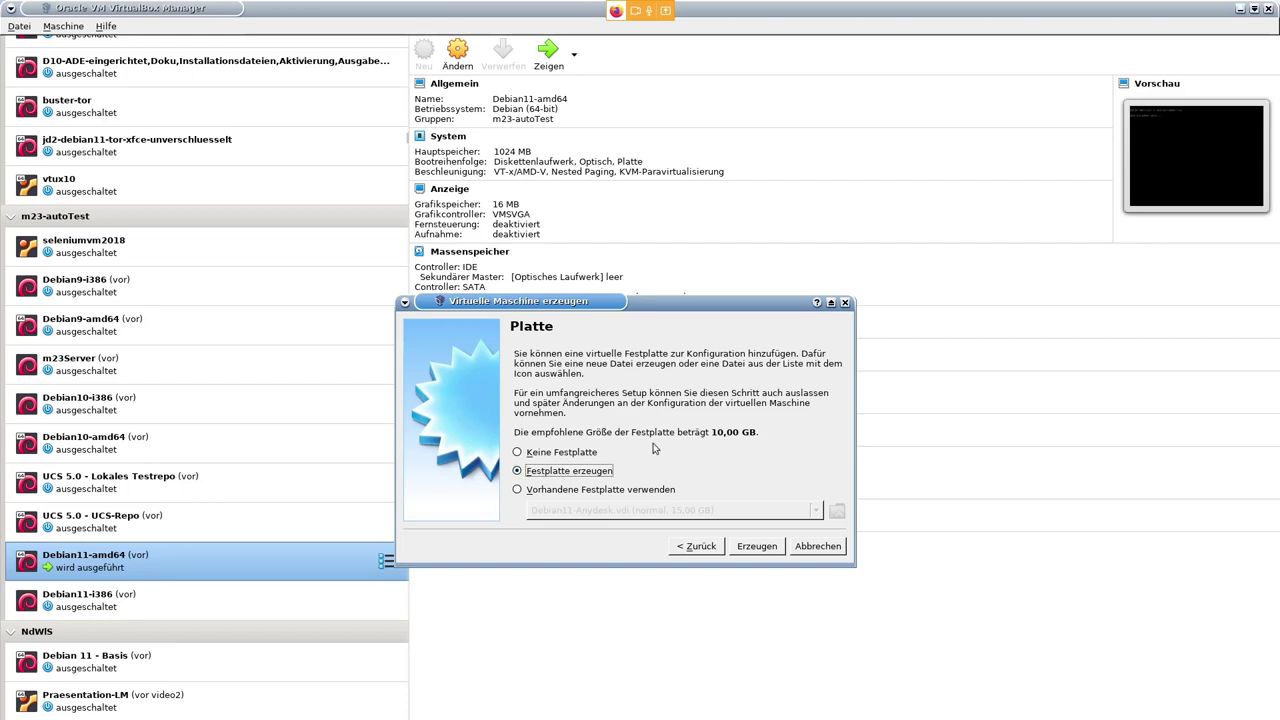
pyautogui.click(774, 554)
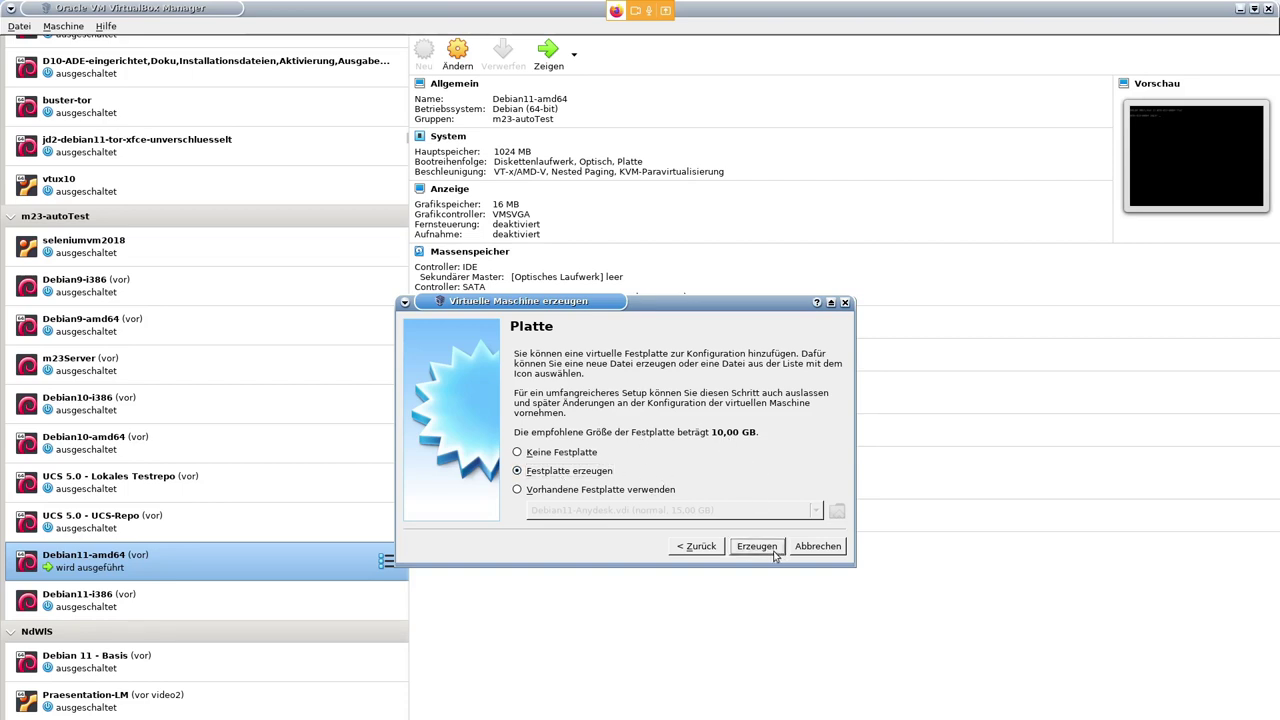
pyautogui.click(767, 552)
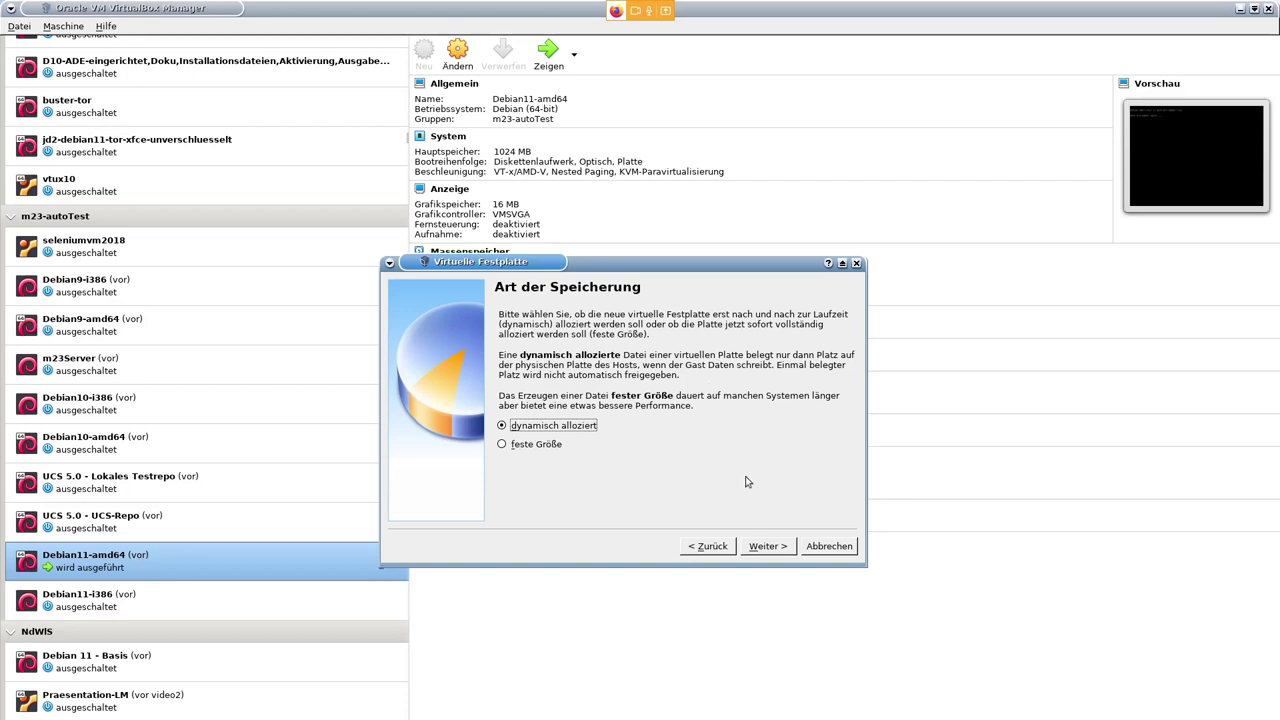
# - Set the virtual disk size to 25 GB and finish creating TuxTage-VM
pyautogui.click(769, 546)
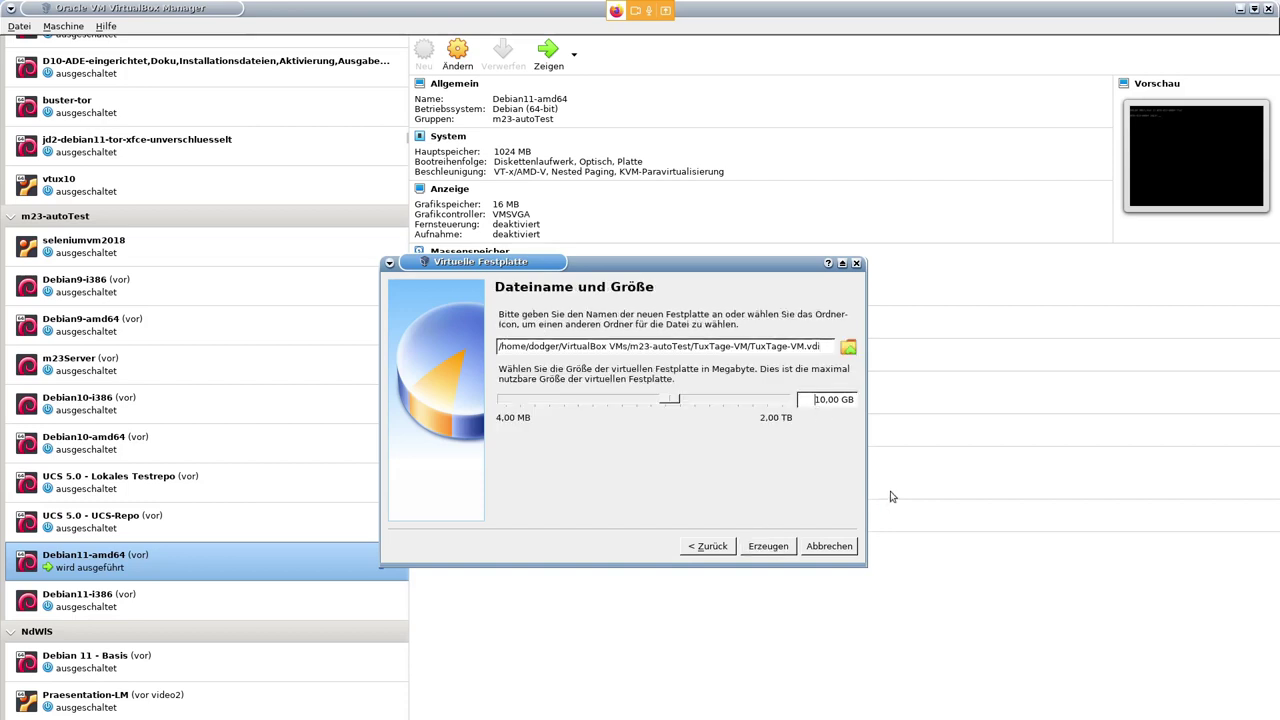
pyautogui.press('Delete')
pyautogui.press('Delete')
pyautogui.write('25')
pyautogui.click(766, 546)
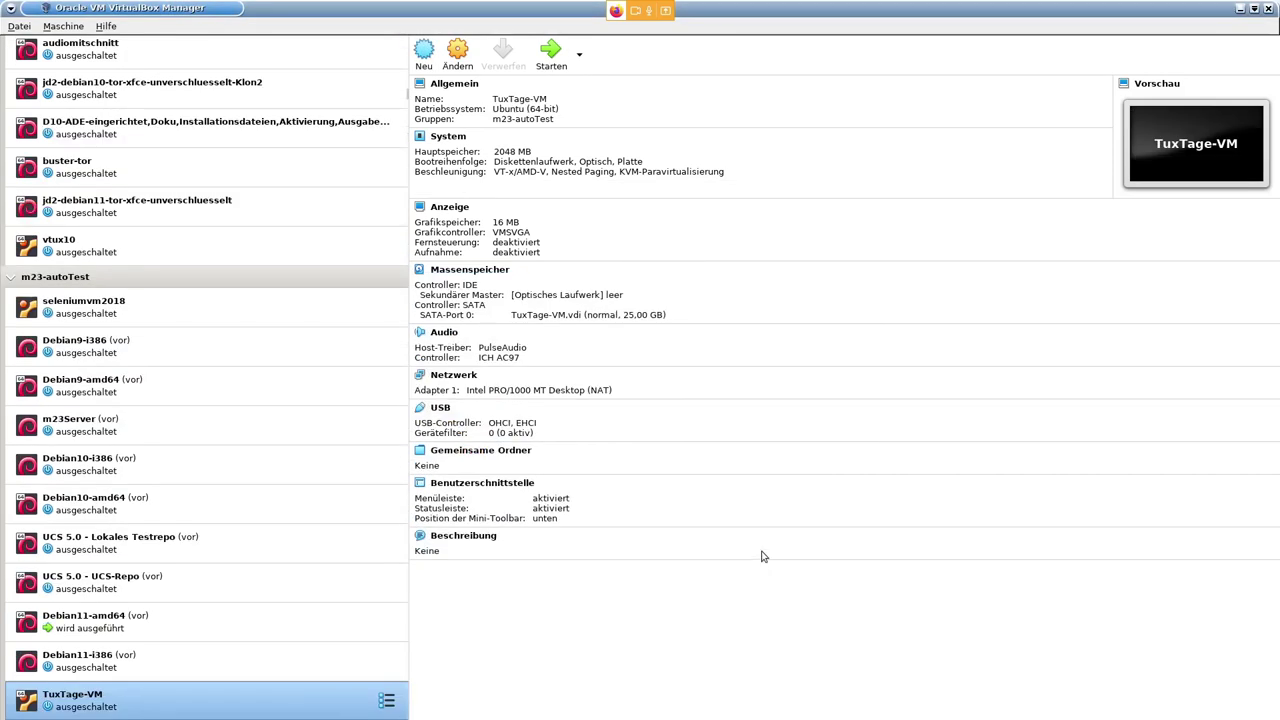
# - Assign 4 processors to TuxTage-VM in its System settings
pyautogui.click(463, 90)
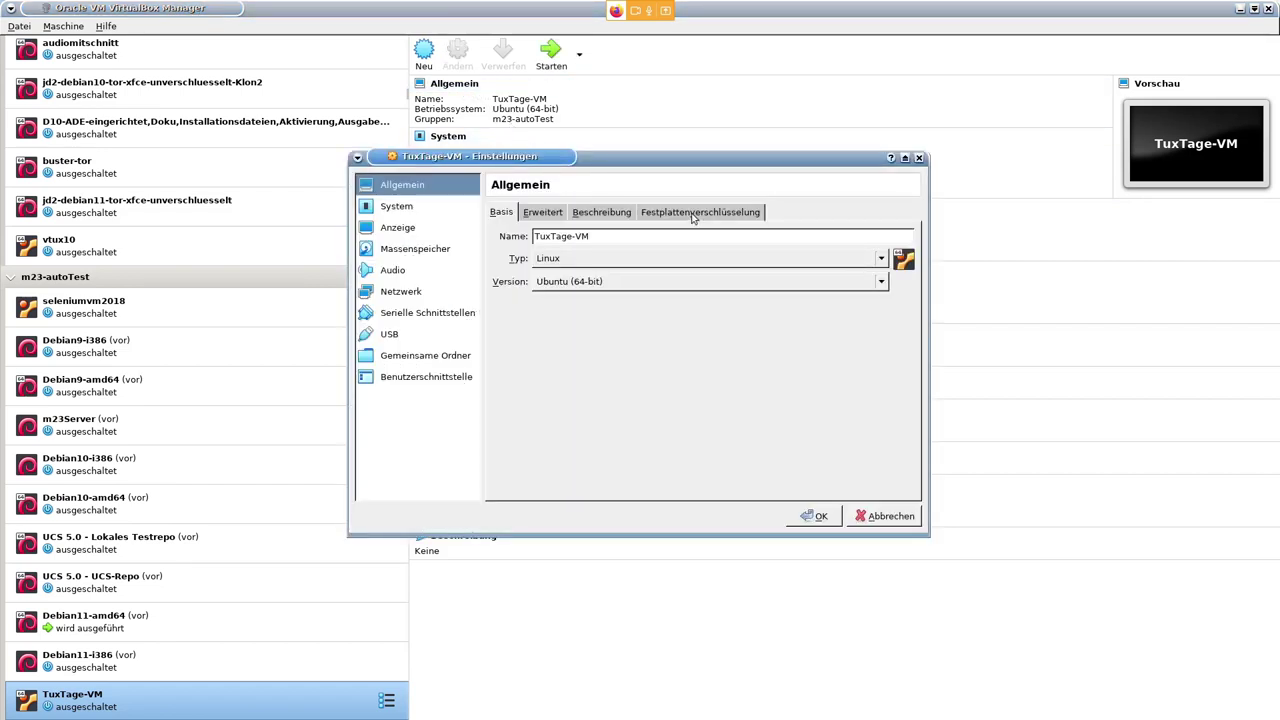
pyautogui.click(418, 212)
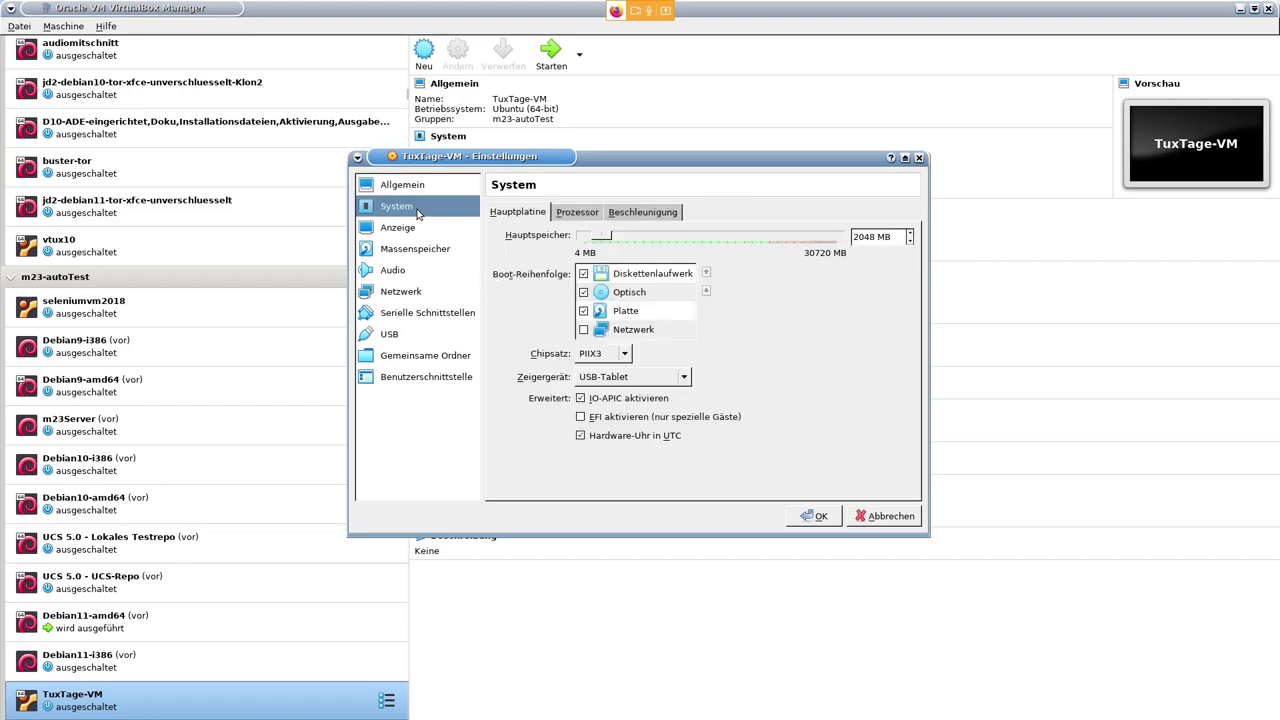
pyautogui.click(586, 214)
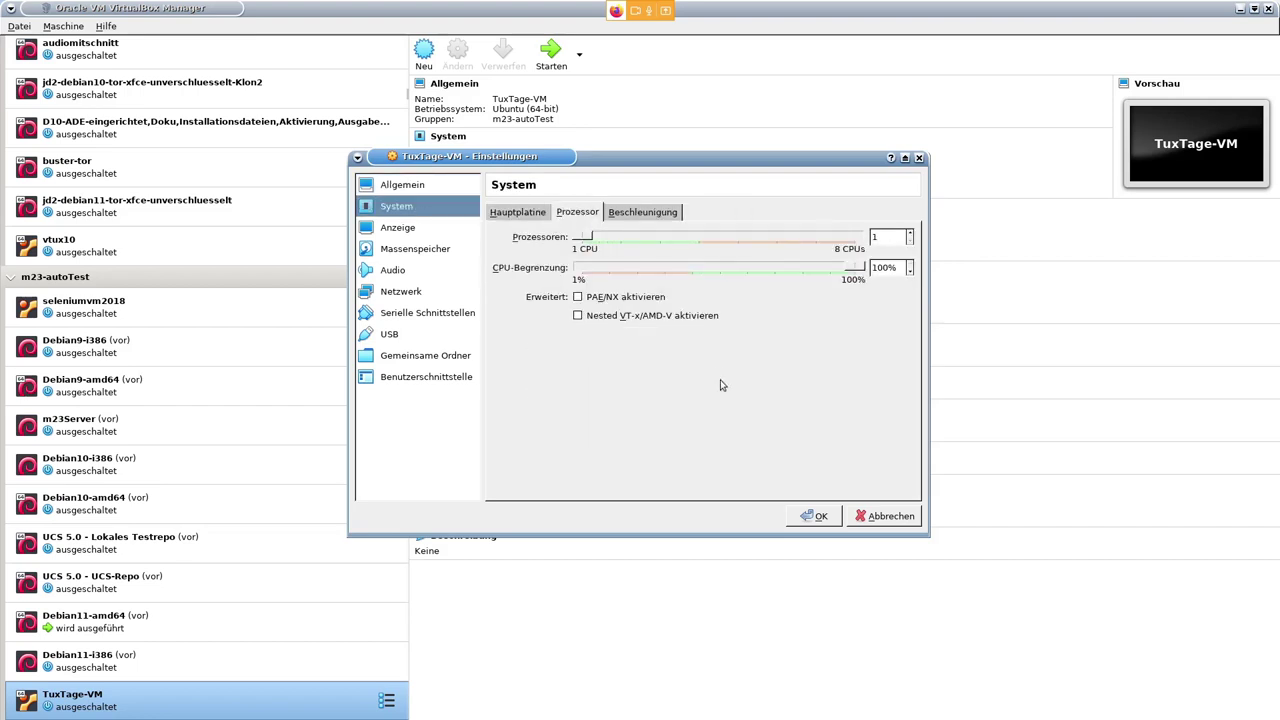
pyautogui.moveTo(588, 241); pyautogui.dragTo(697, 240)
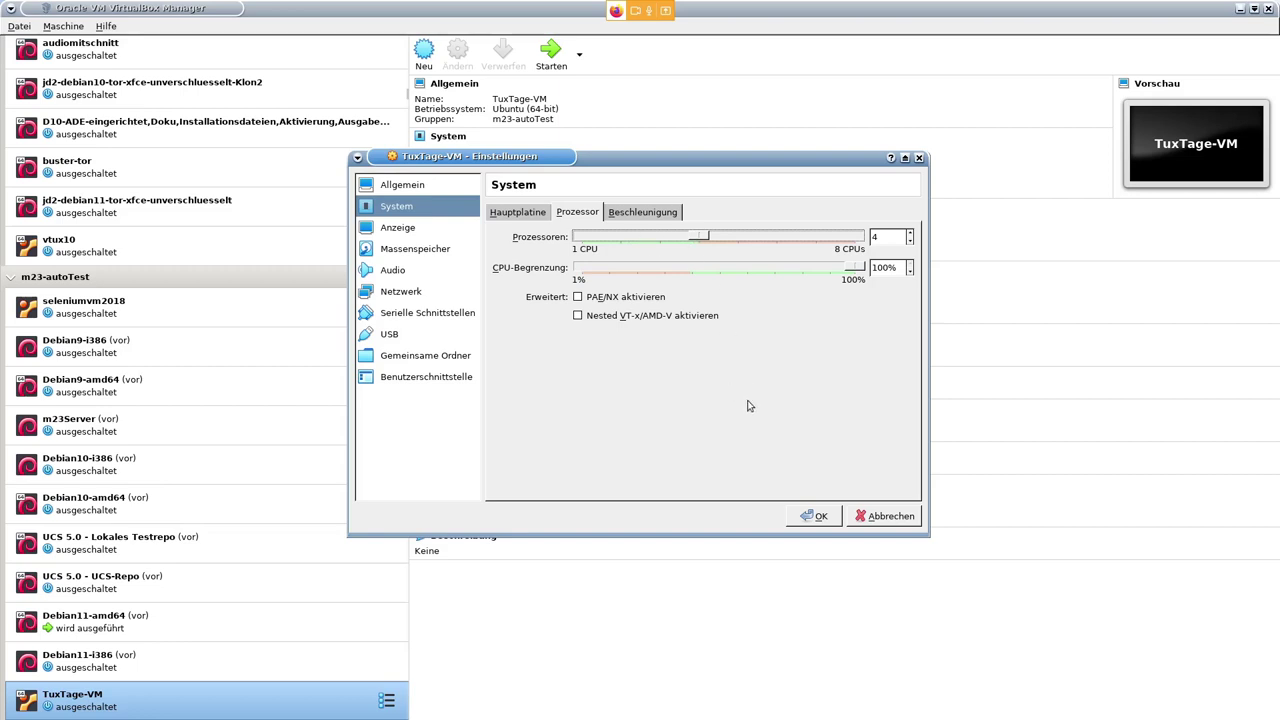
pyautogui.click(440, 292)
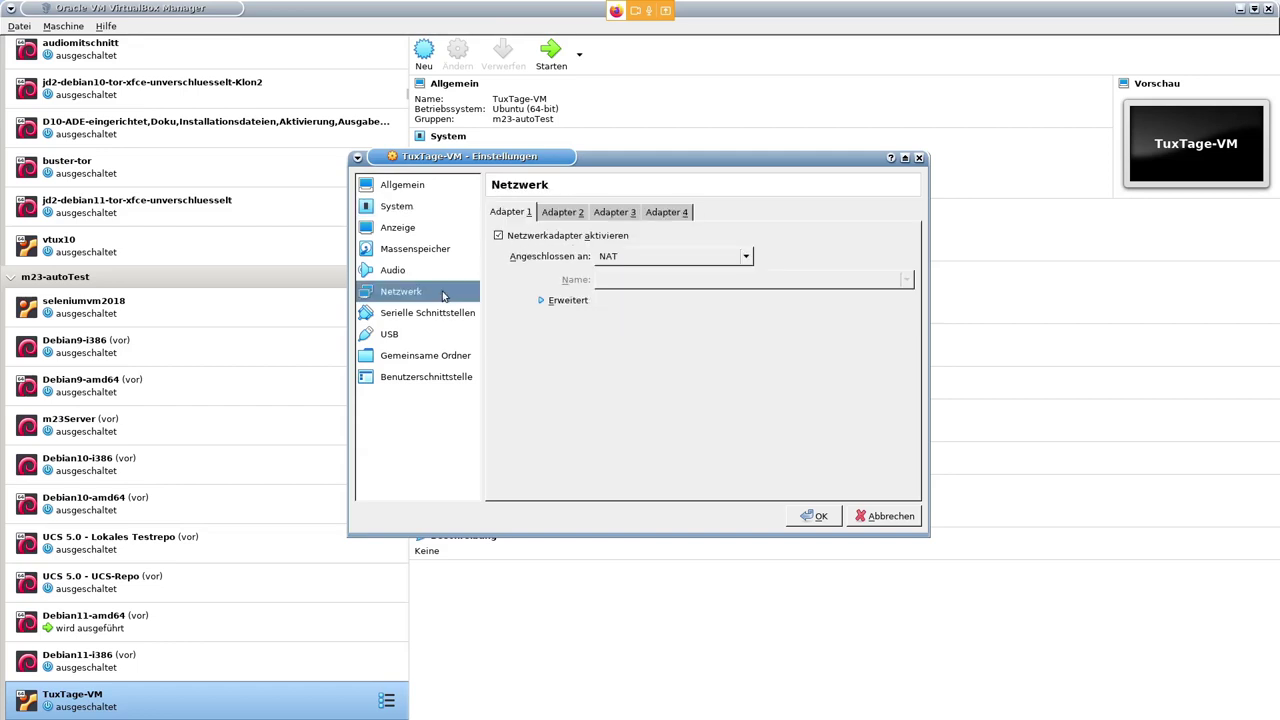
# - Bridge the adapter to enp37s0, copy MAC 0800270C0EBC, and save the settings
pyautogui.click(634, 259)
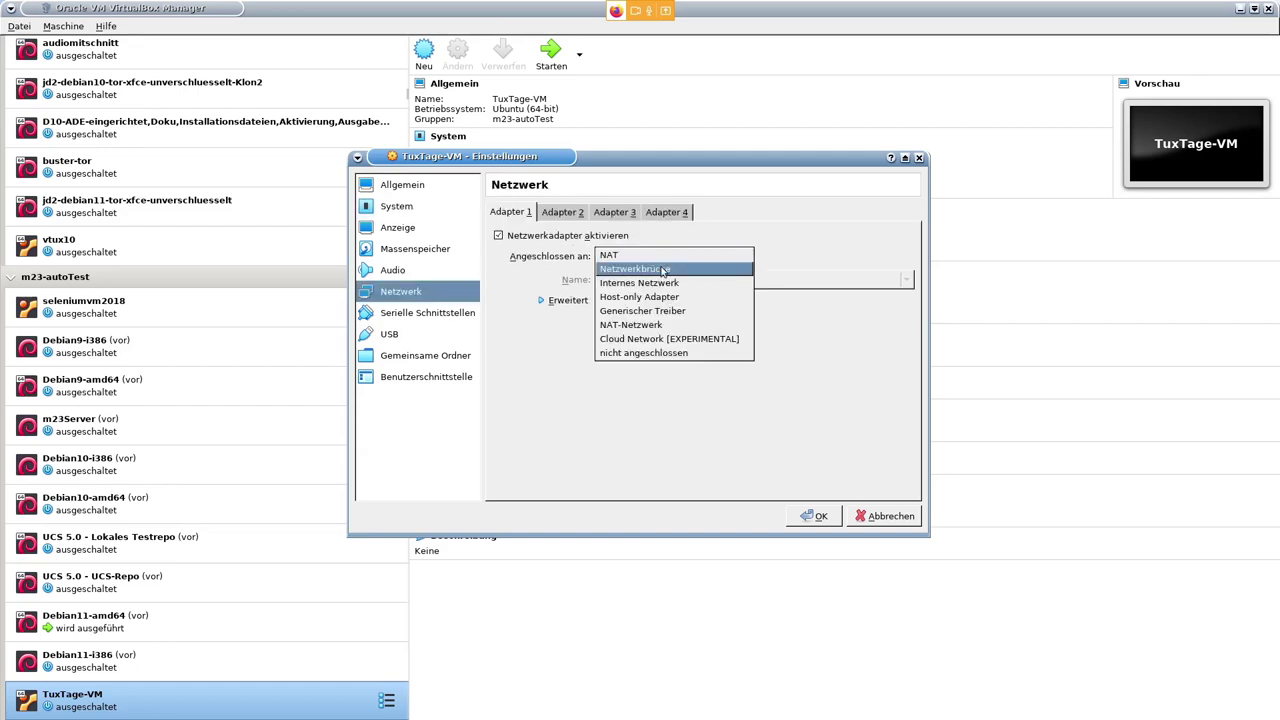
pyautogui.click(662, 270)
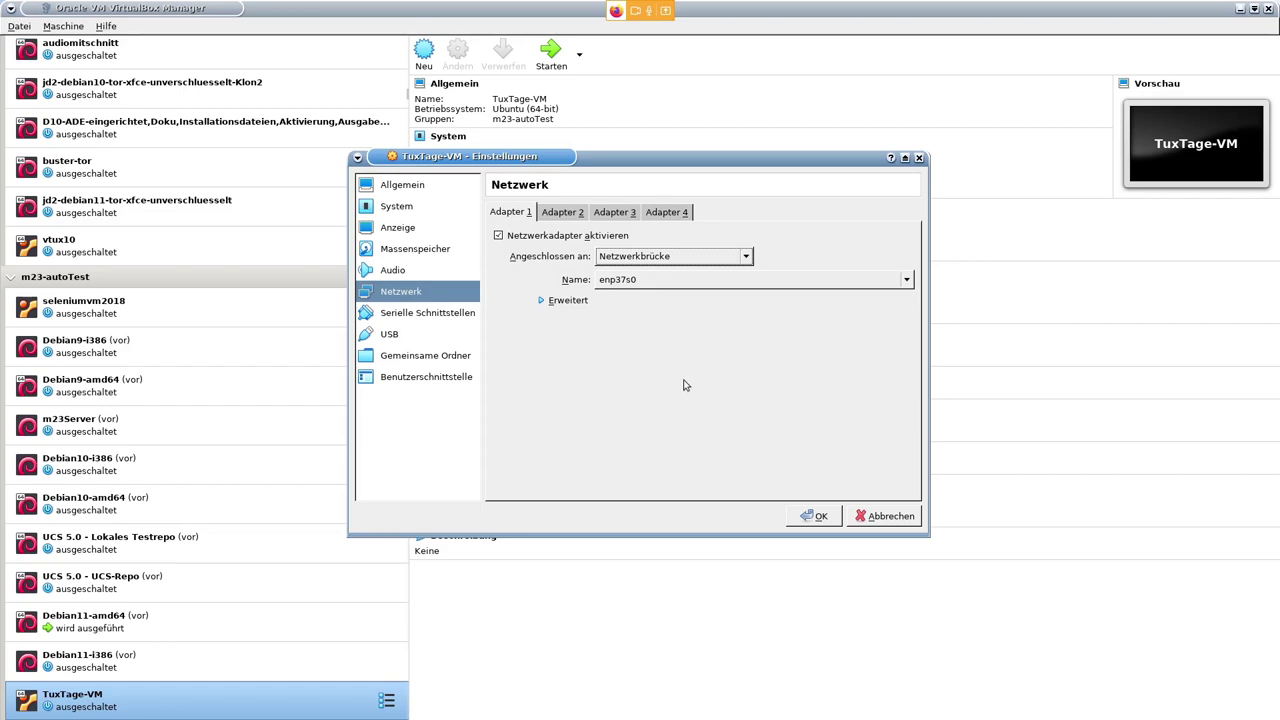
pyautogui.click(549, 305)
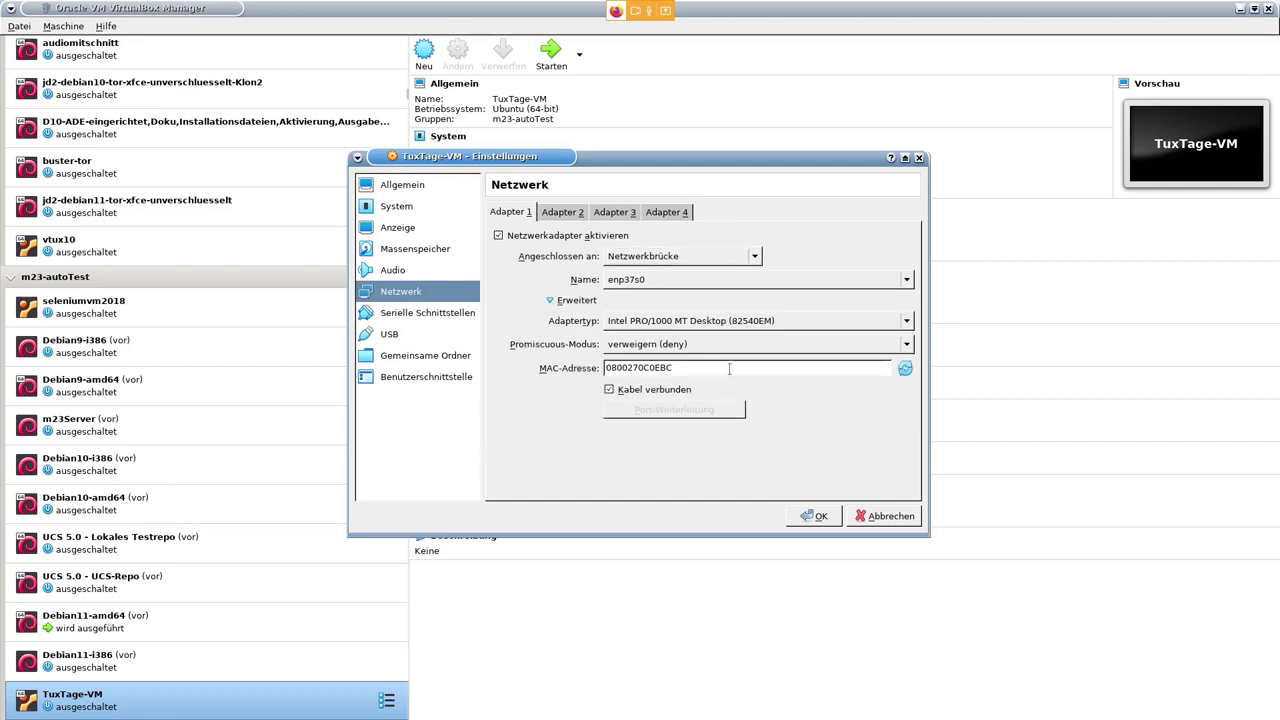
pyautogui.moveTo(731, 368); pyautogui.dragTo(604, 368)
pyautogui.hotkey('ctrl', 'c')
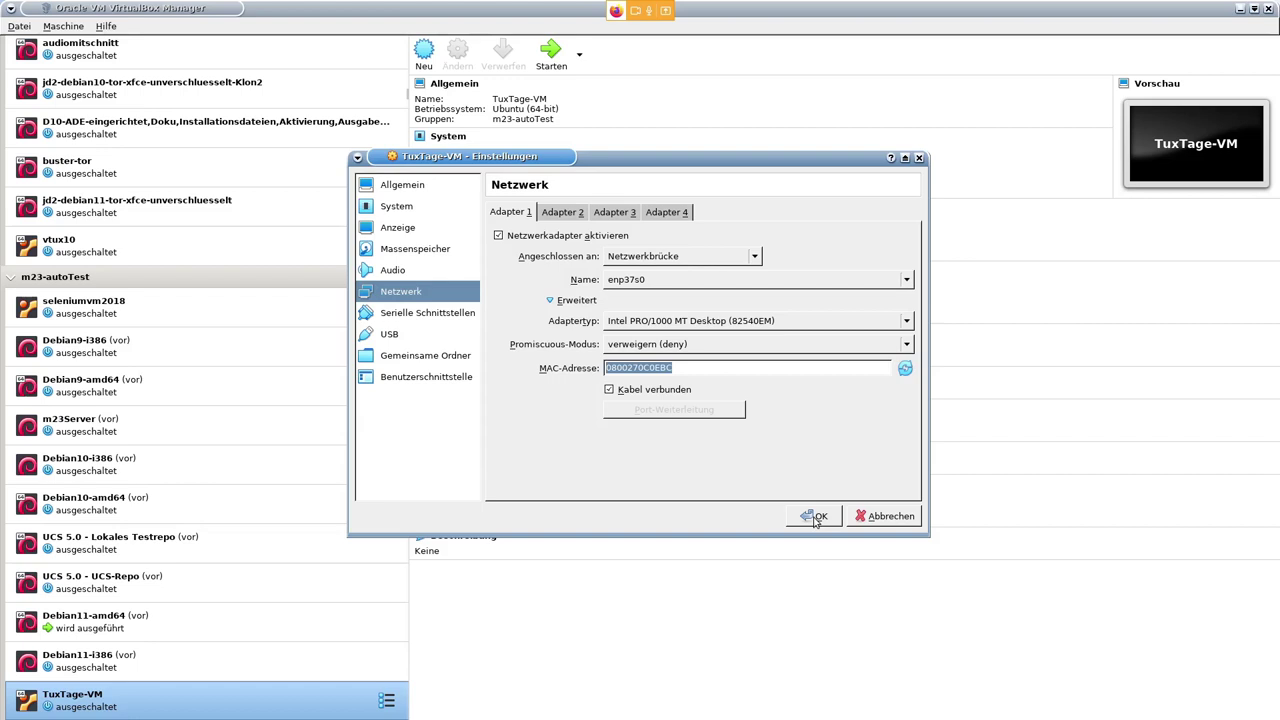
pyautogui.click(817, 517)
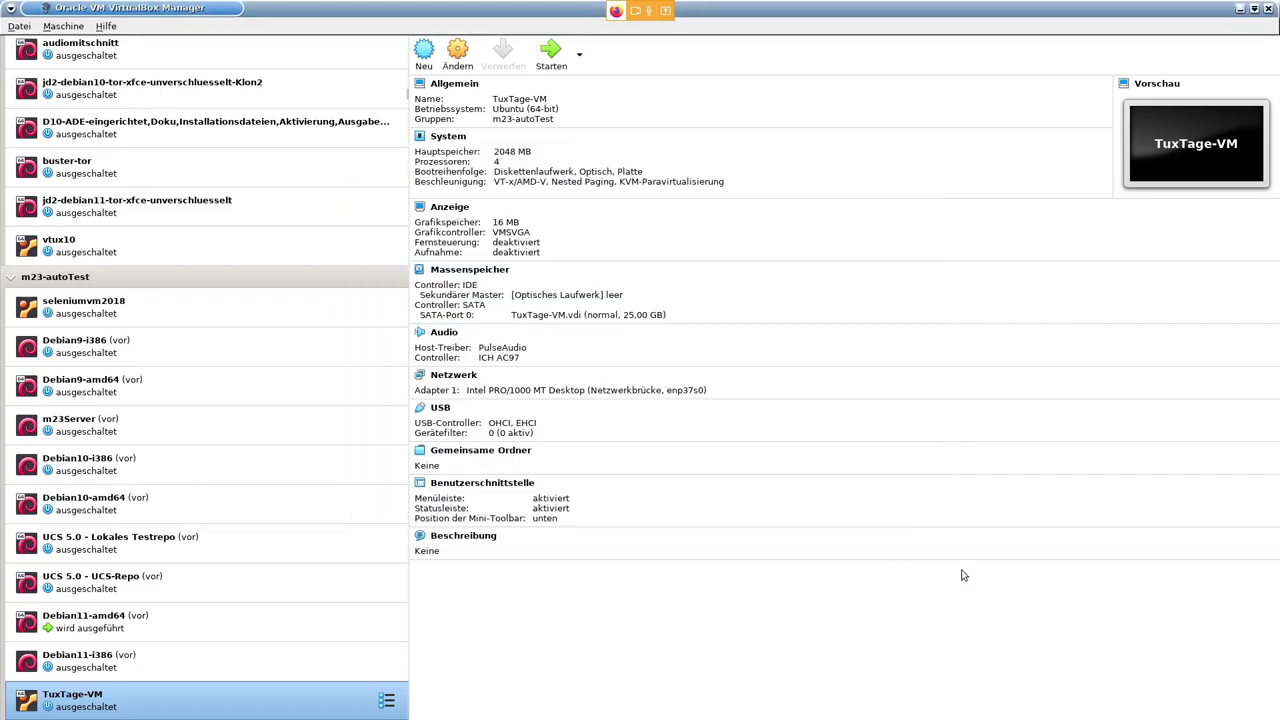
pyautogui.hotkey('alt', 'Tab')
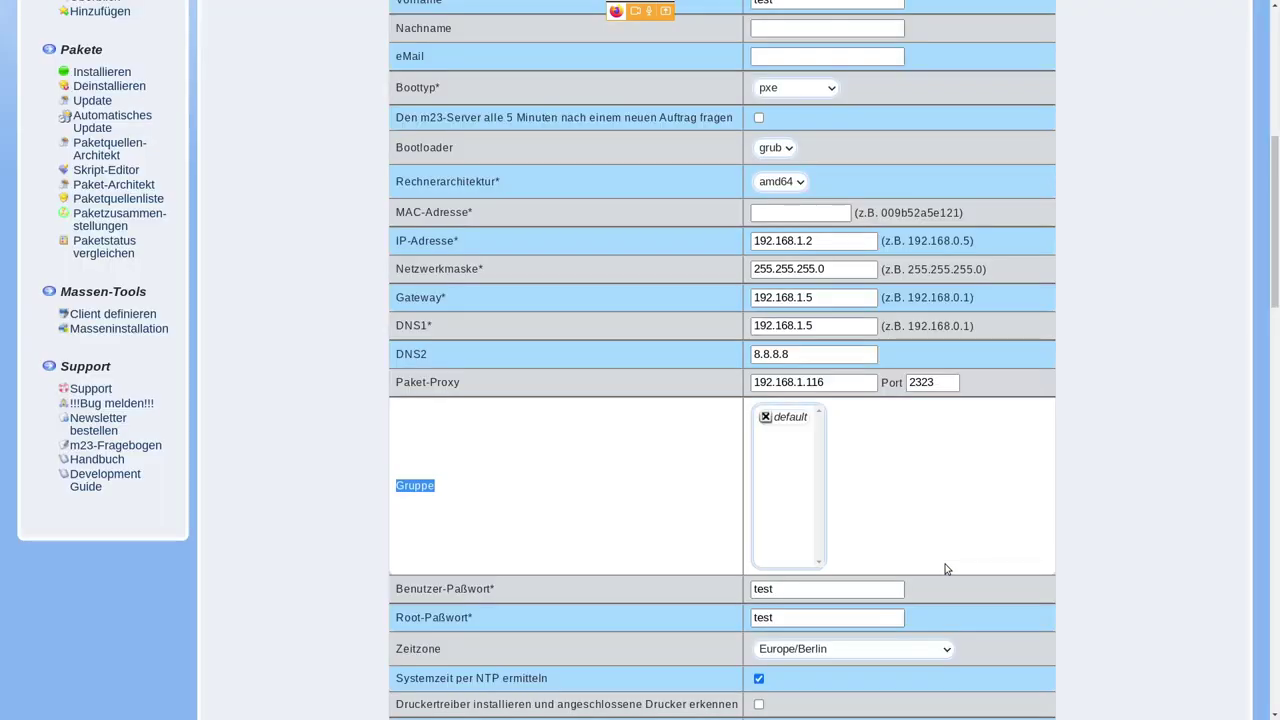
# - Paste MAC 0800270C0EBC into the tuxtage form and submit the new client
pyautogui.scroll(1, 1029, 437)
pyautogui.click(829, 313)
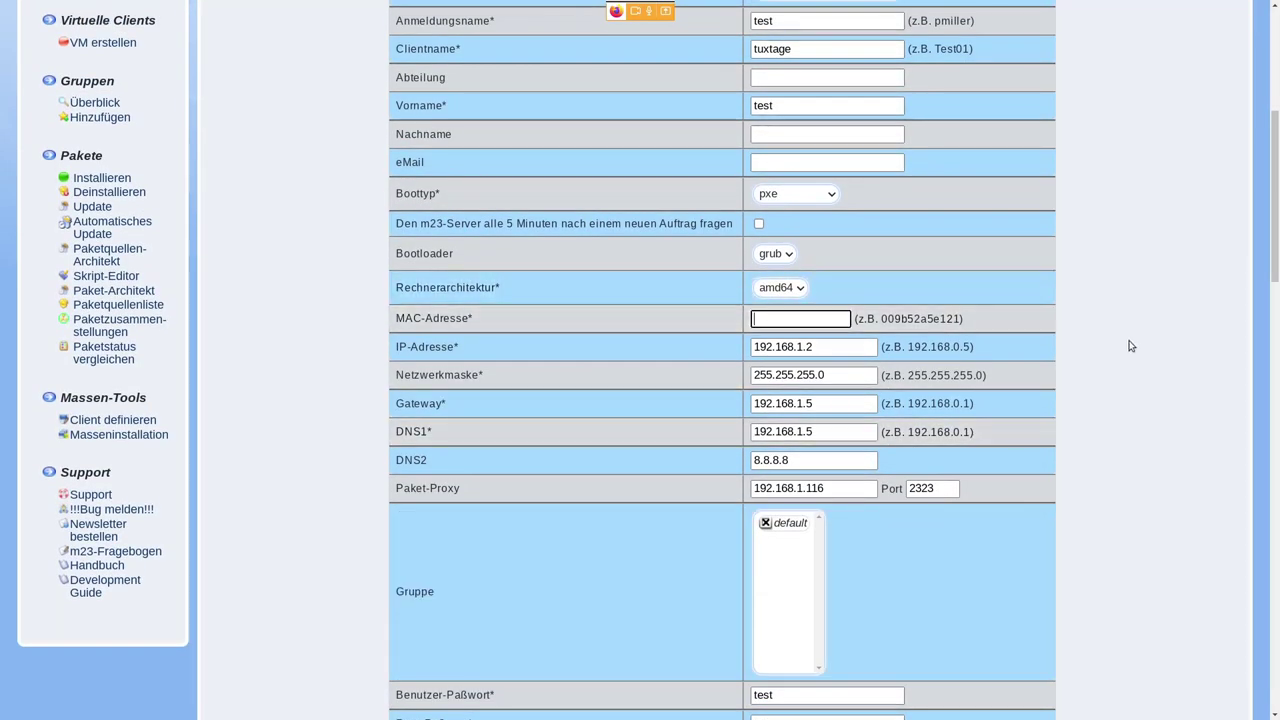
pyautogui.hotkey('ctrl', 'v')
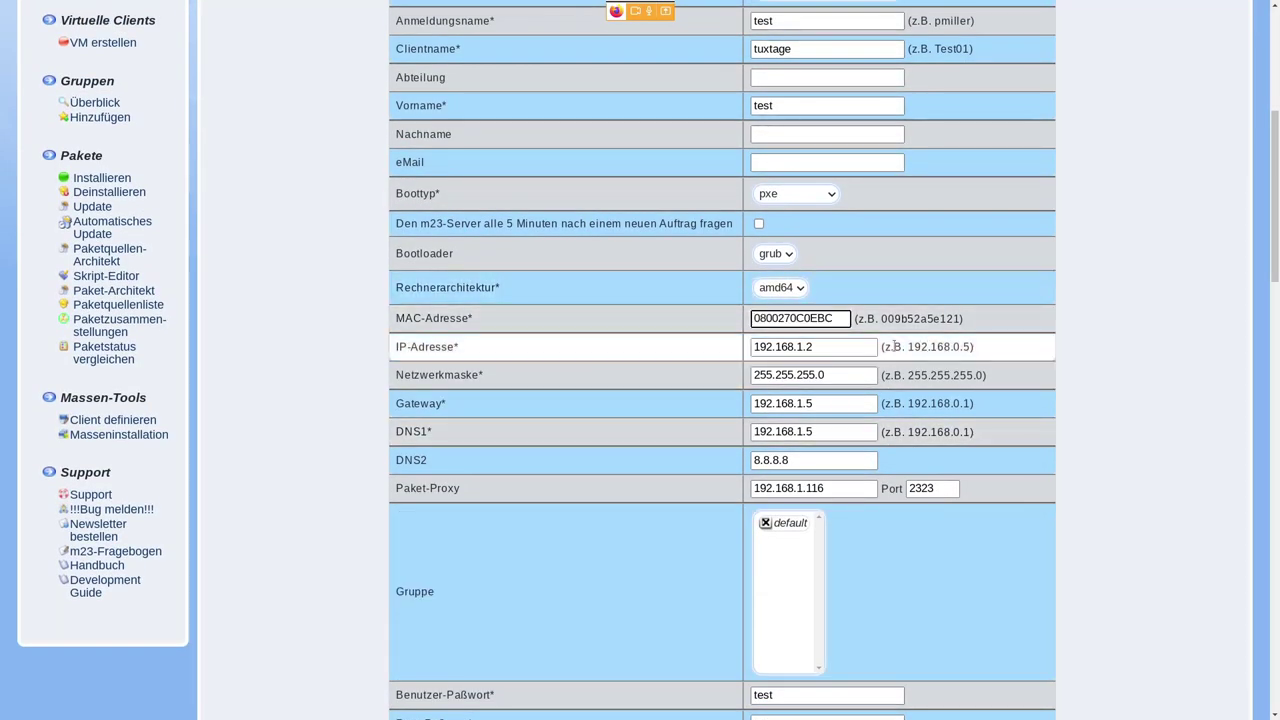
pyautogui.press('Tab')
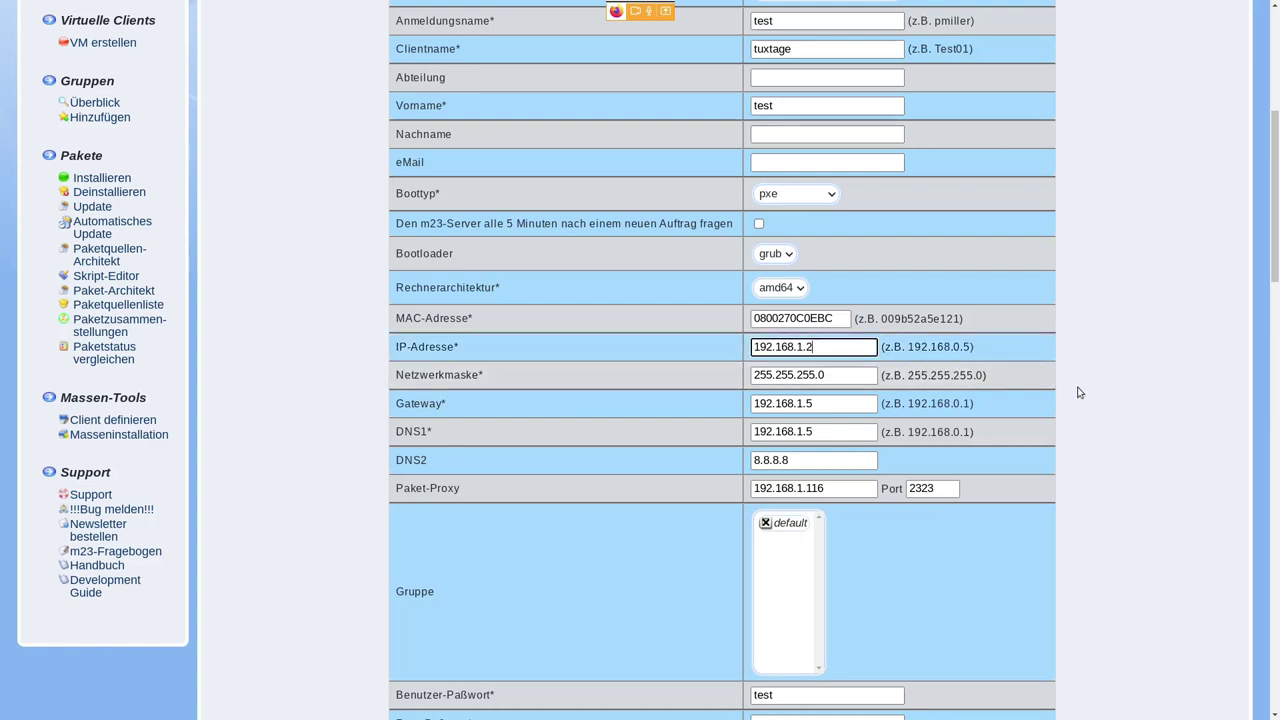
pyautogui.scroll(-2, 1079, 392)
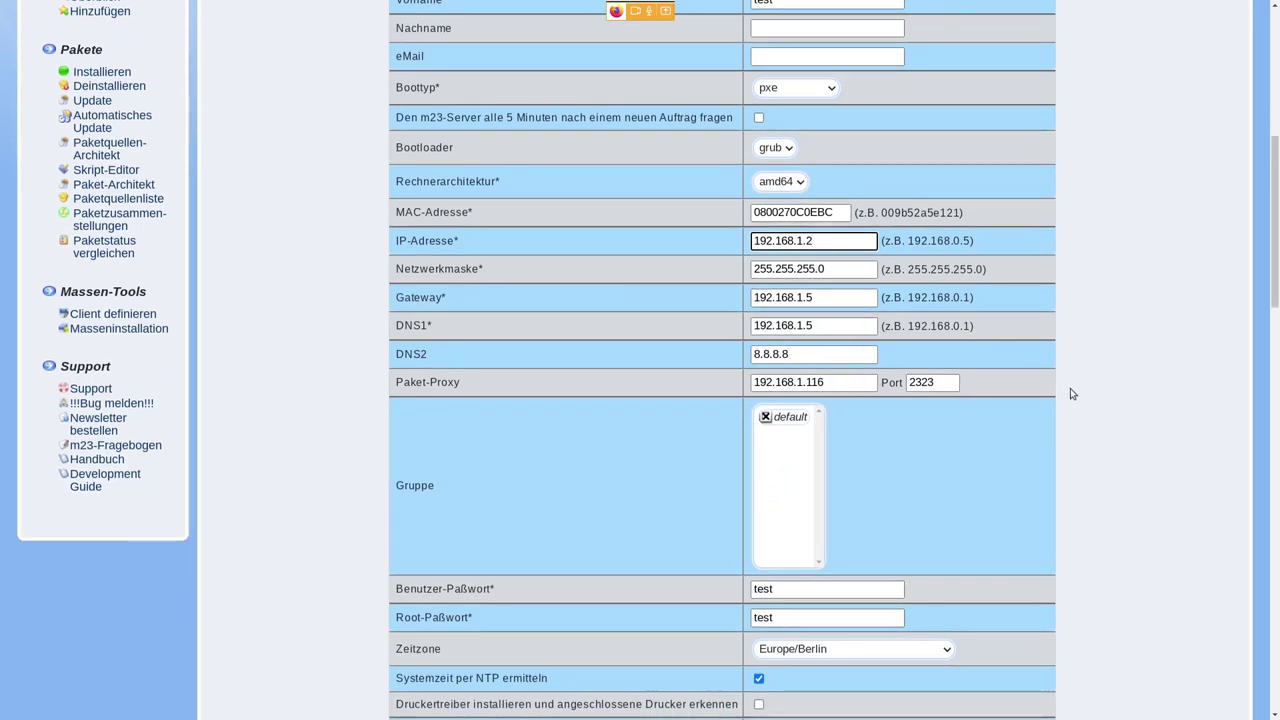
pyautogui.scroll(-1, 1071, 394)
pyautogui.scroll(-5, 1070, 393)
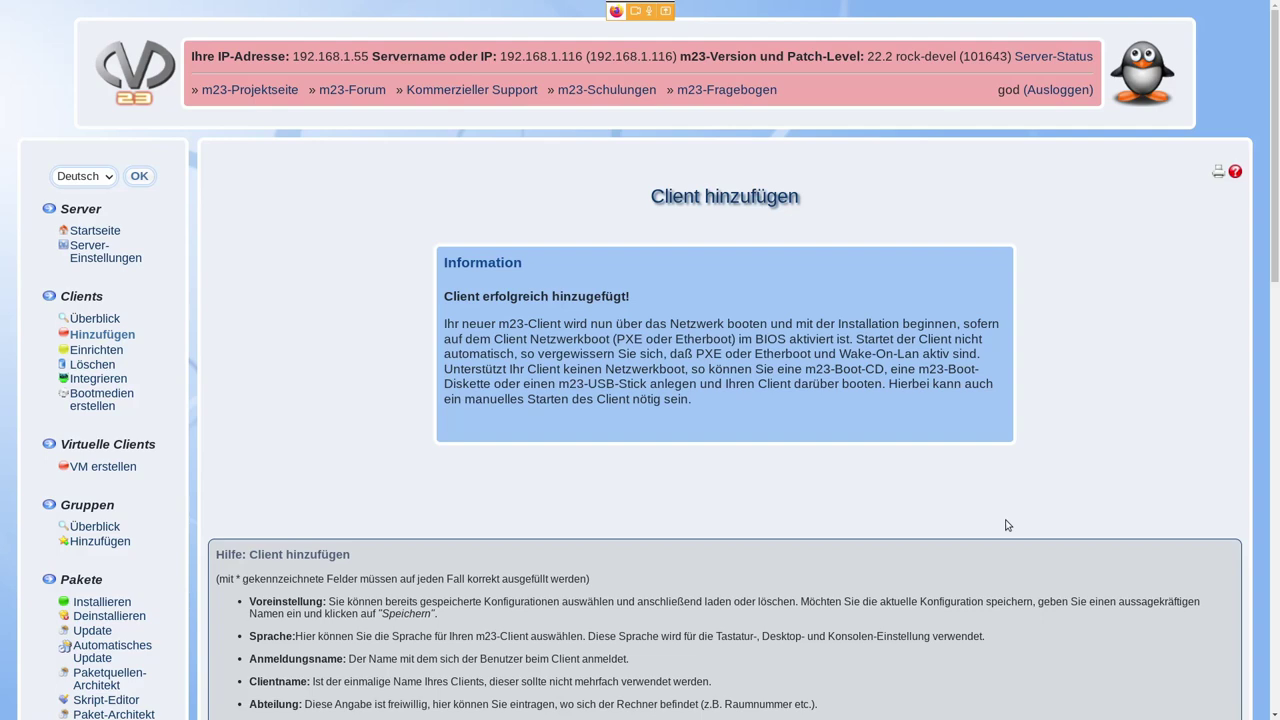
pyautogui.hotkey('alt', 'Tab')
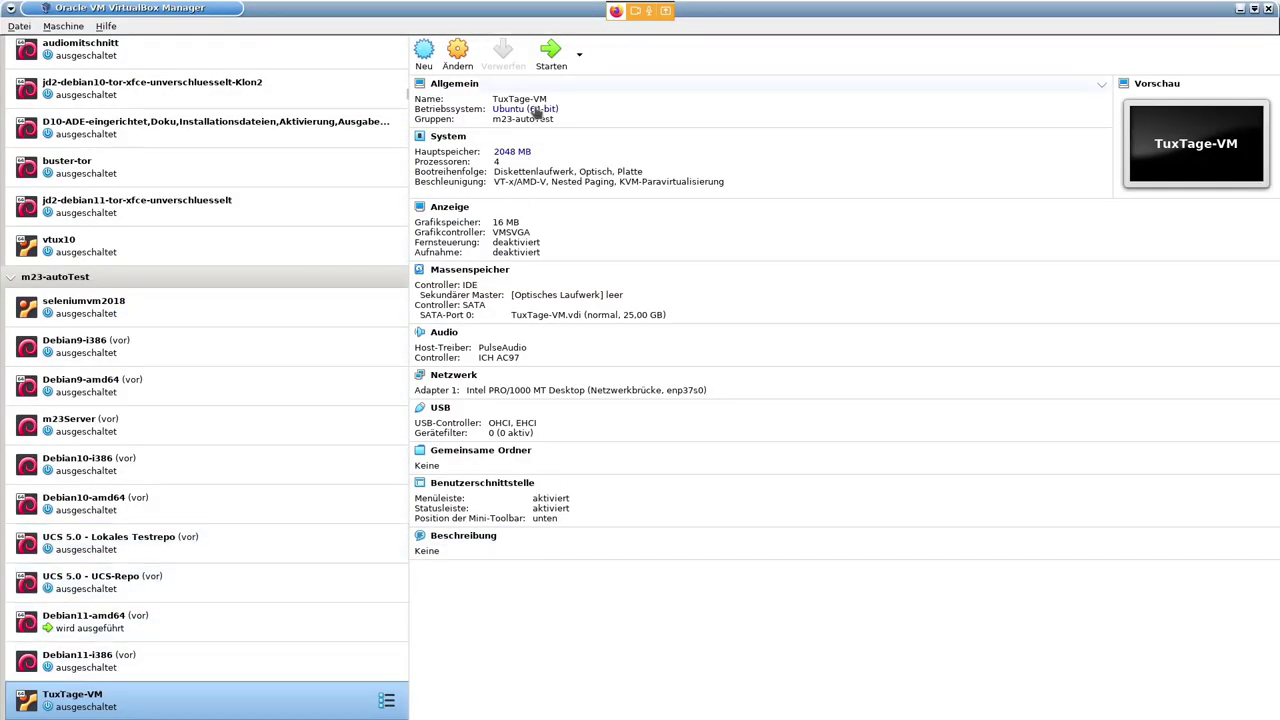
# - Start TuxTage-VM without a start medium and PXE-boot it from LAN into m23pxeinstall-amd64
pyautogui.click(547, 62)
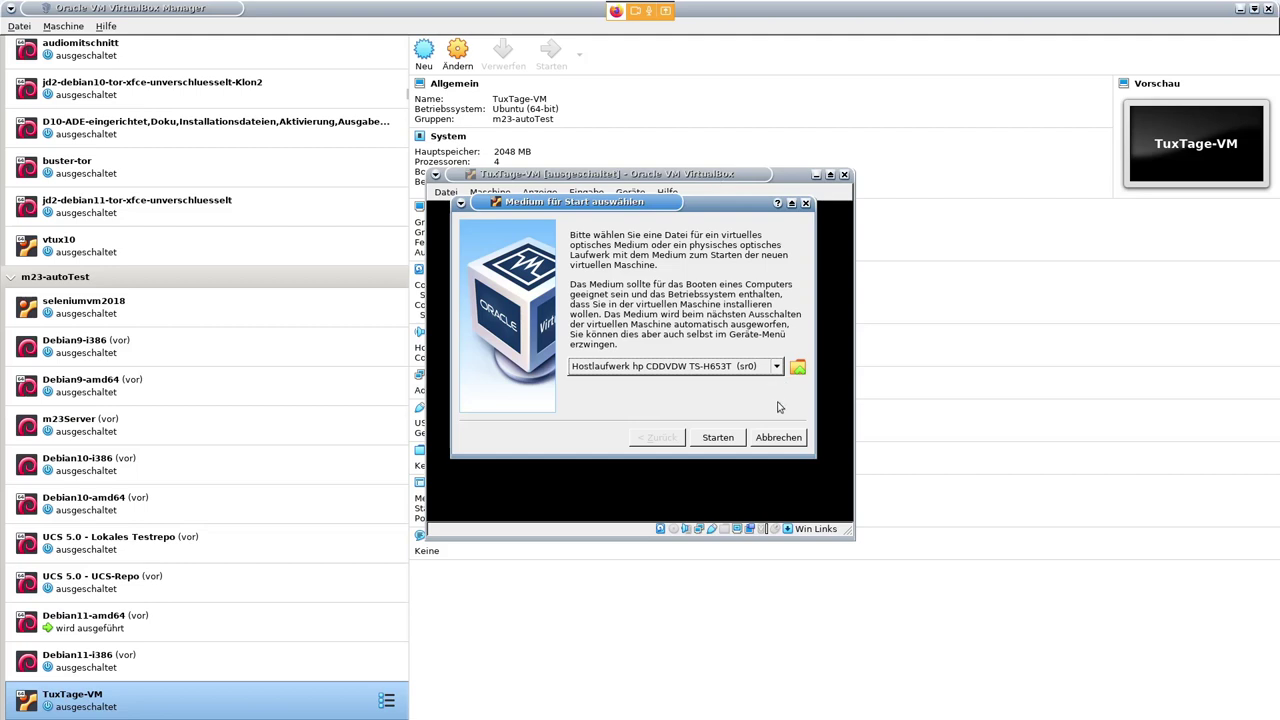
pyautogui.click(788, 440)
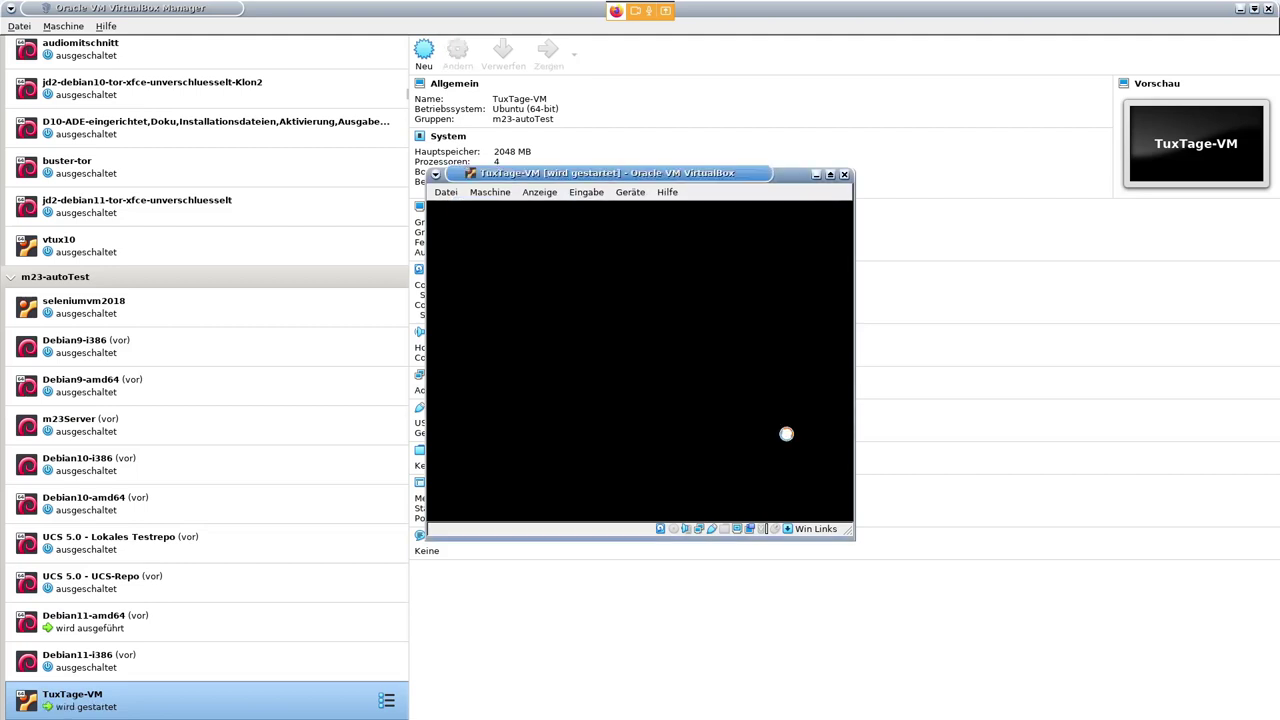
pyautogui.press('F12')
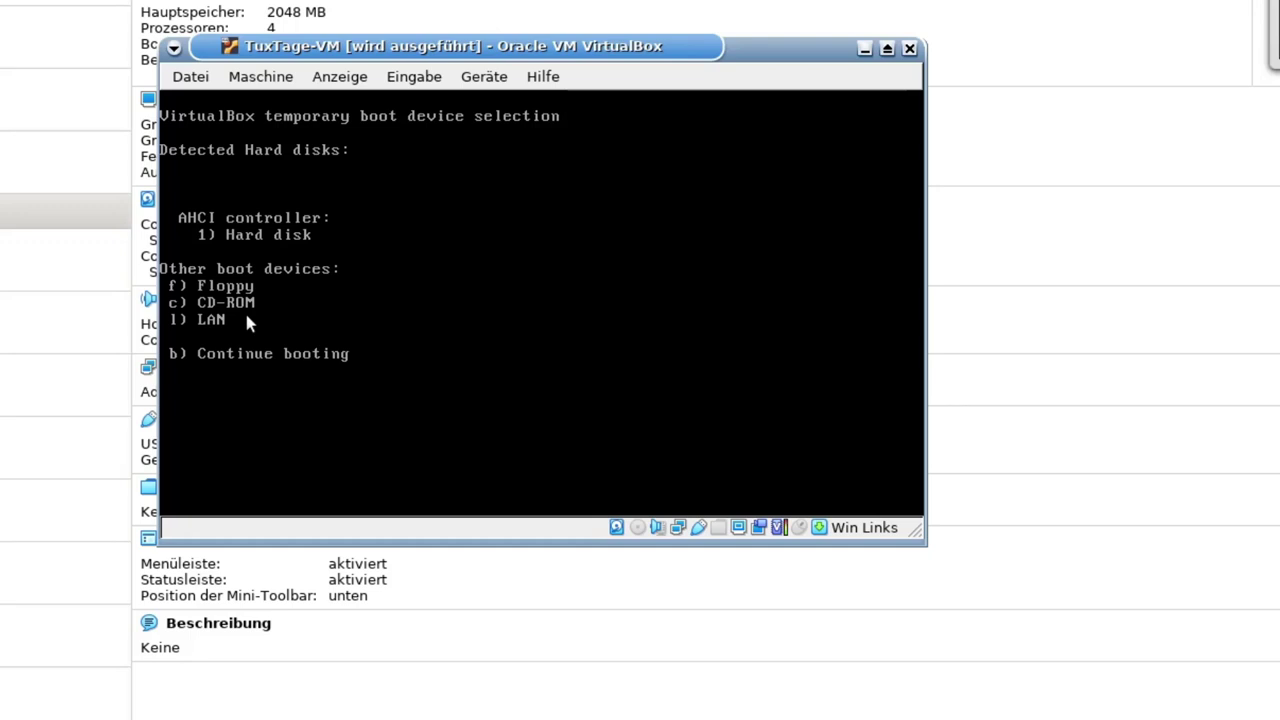
pyautogui.press('l')
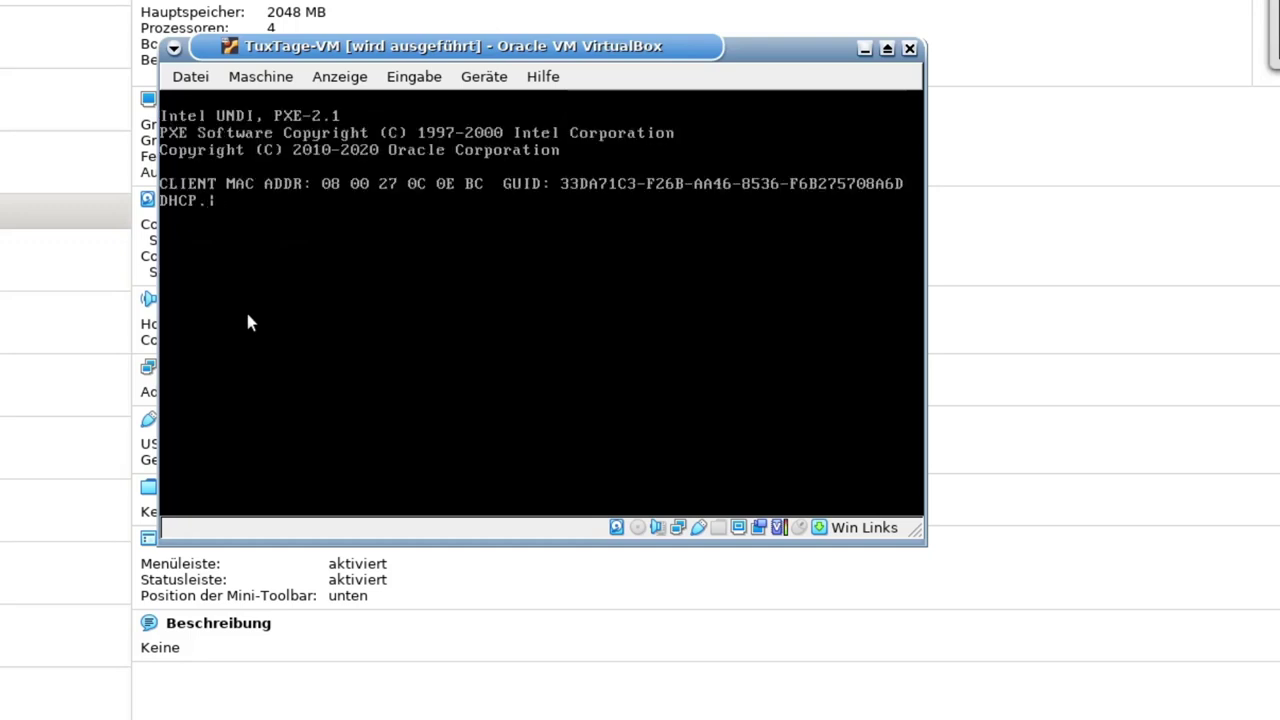
pyautogui.moveTo(365, 46); pyautogui.dragTo(352, 36)
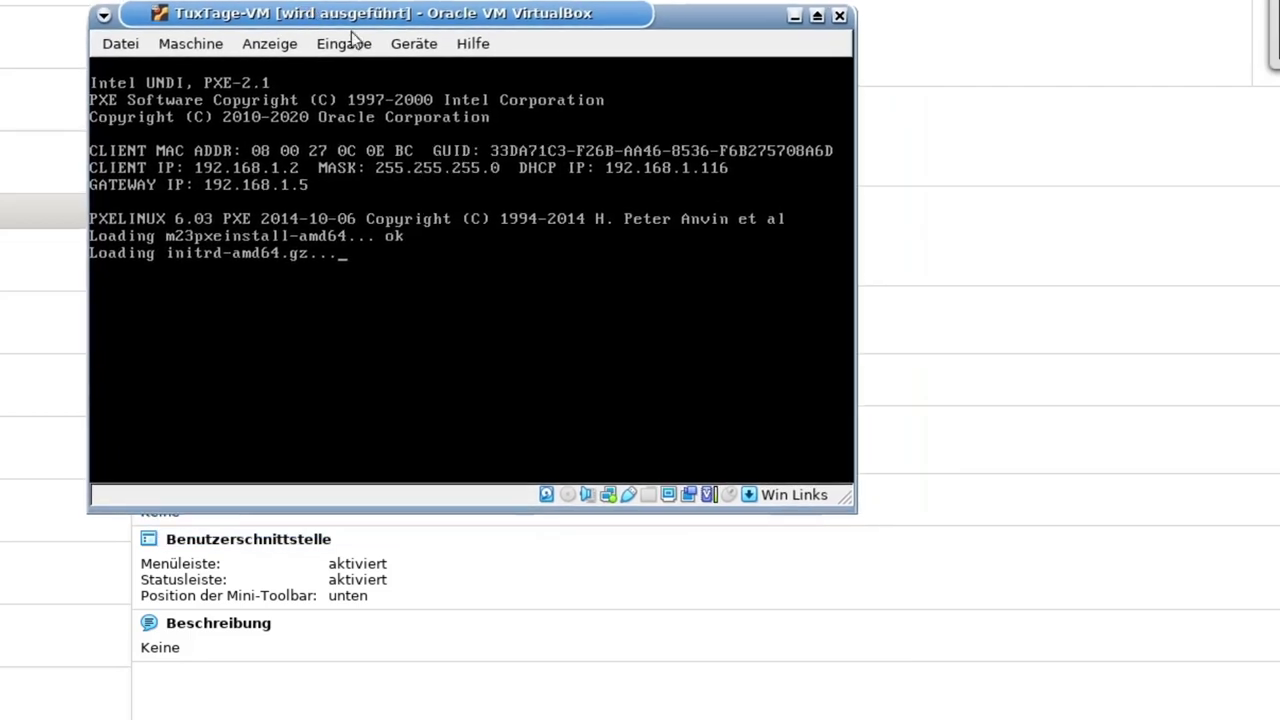
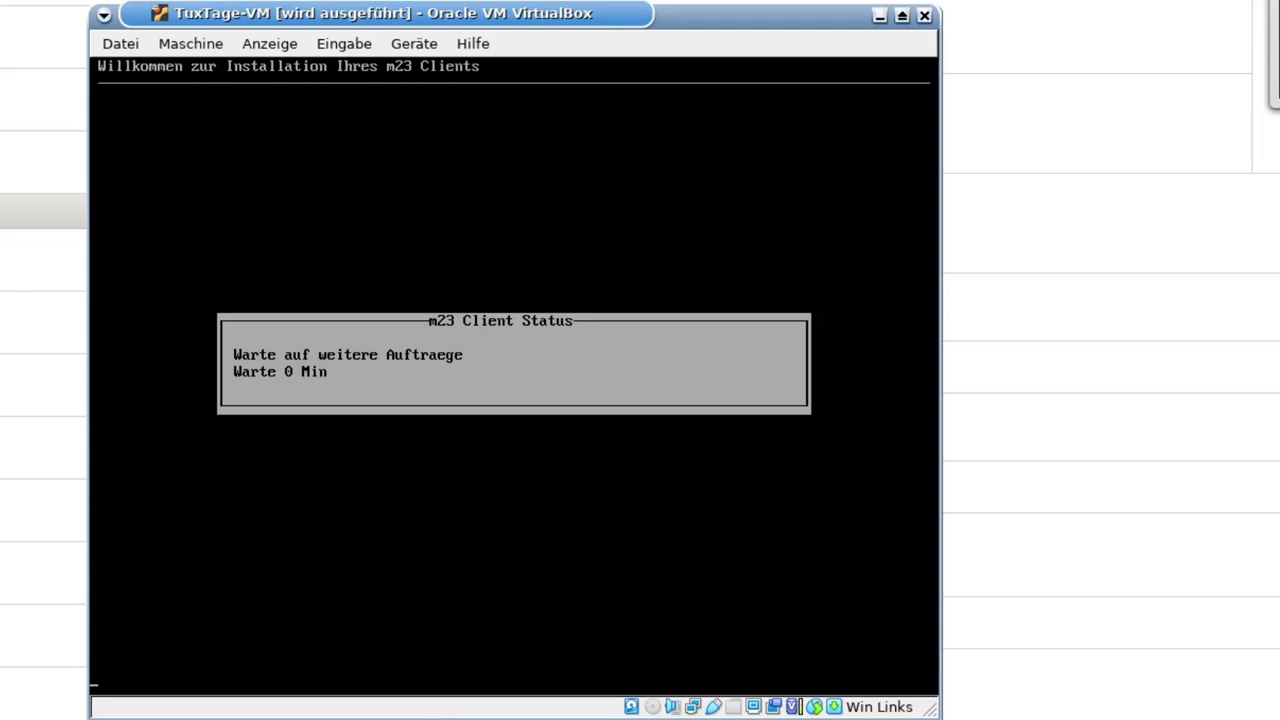
# - Leave the waiting TuxTage-VM console and switch back to the m23 browser page
pyautogui.press('Escape')
pyautogui.hotkey('alt', 'Tab')
pyautogui.hotkey('alt', 'Tab')
pyautogui.hotkey('alt', 'Tab')
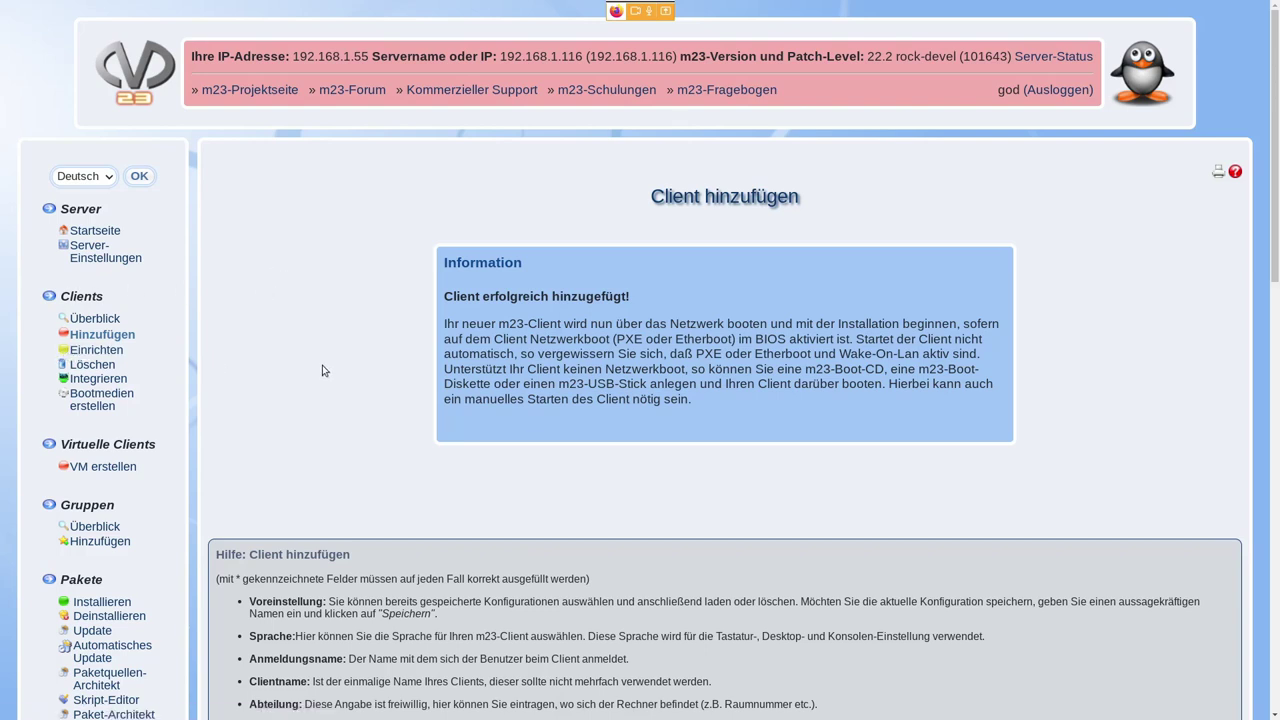
# - Open Clients > Einrichten to see tuxtage listed in group default with 0/1 jobs
pyautogui.scroll(-1, 334, 364)
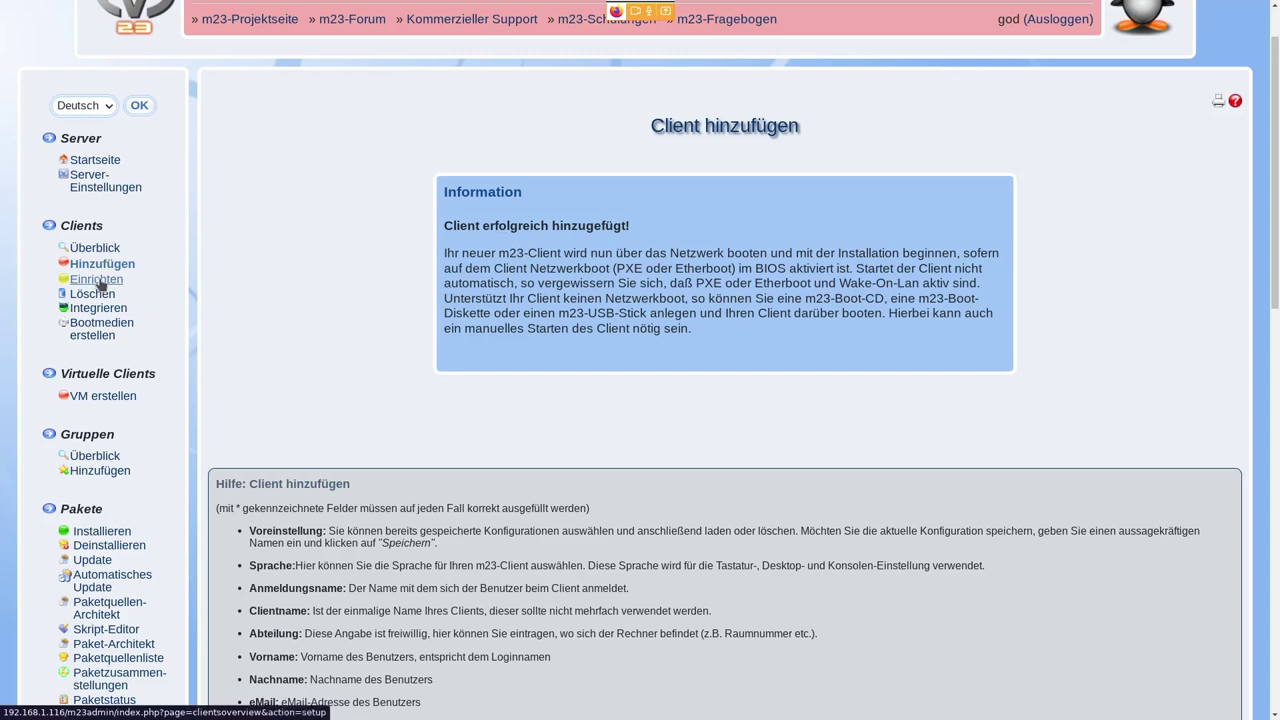
pyautogui.click(100, 283)
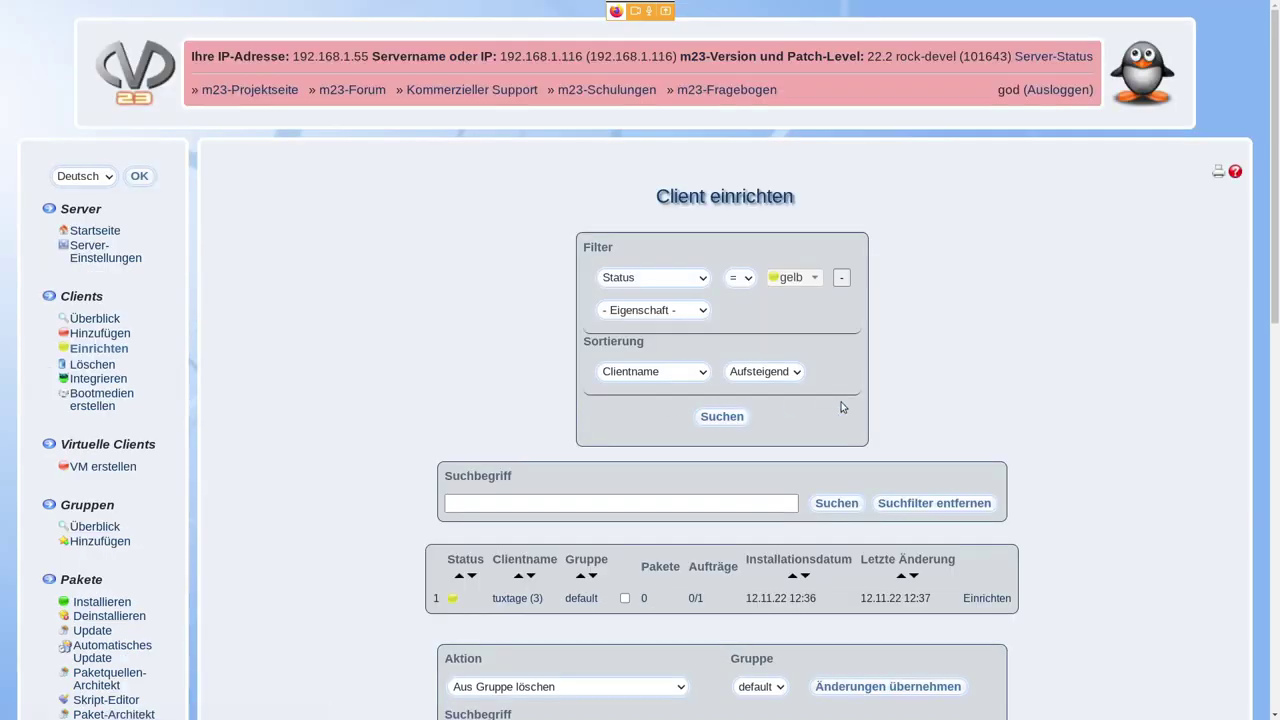
pyautogui.scroll(-2, 968, 391)
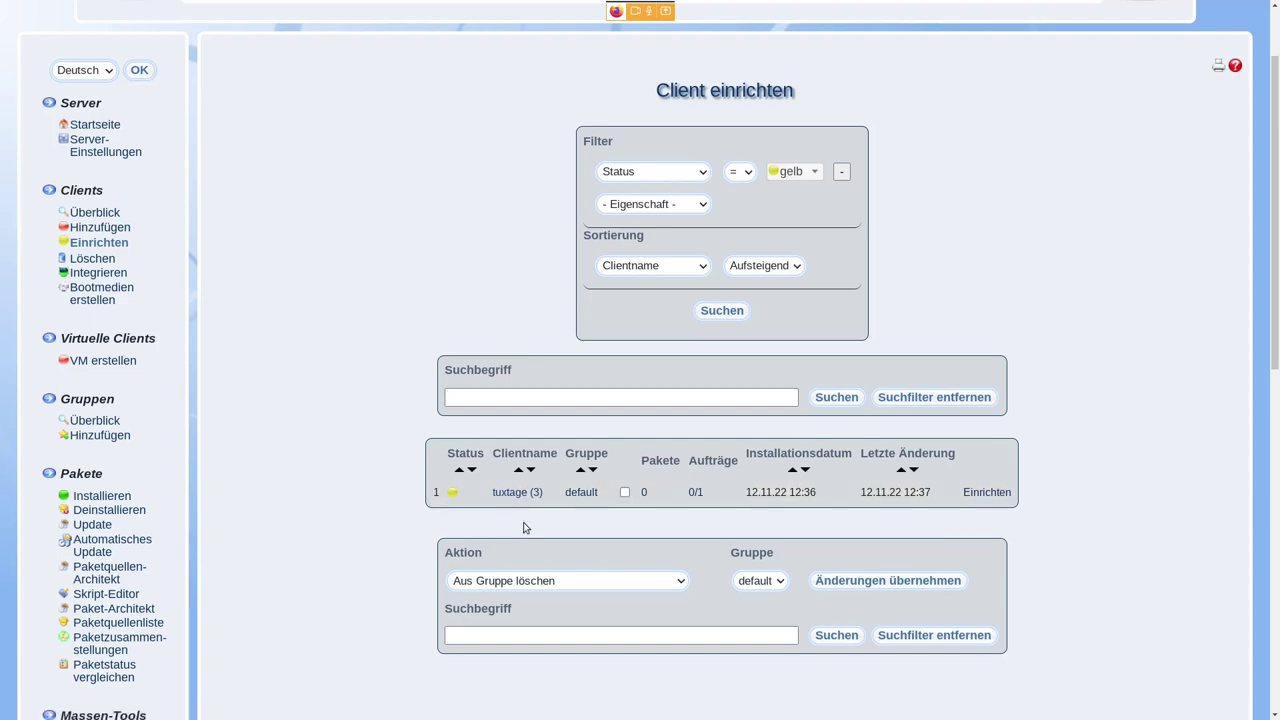
# - Start setting up tuxtage and apply the automatic partitioning scheme to its 26844 disk
pyautogui.click(987, 494)
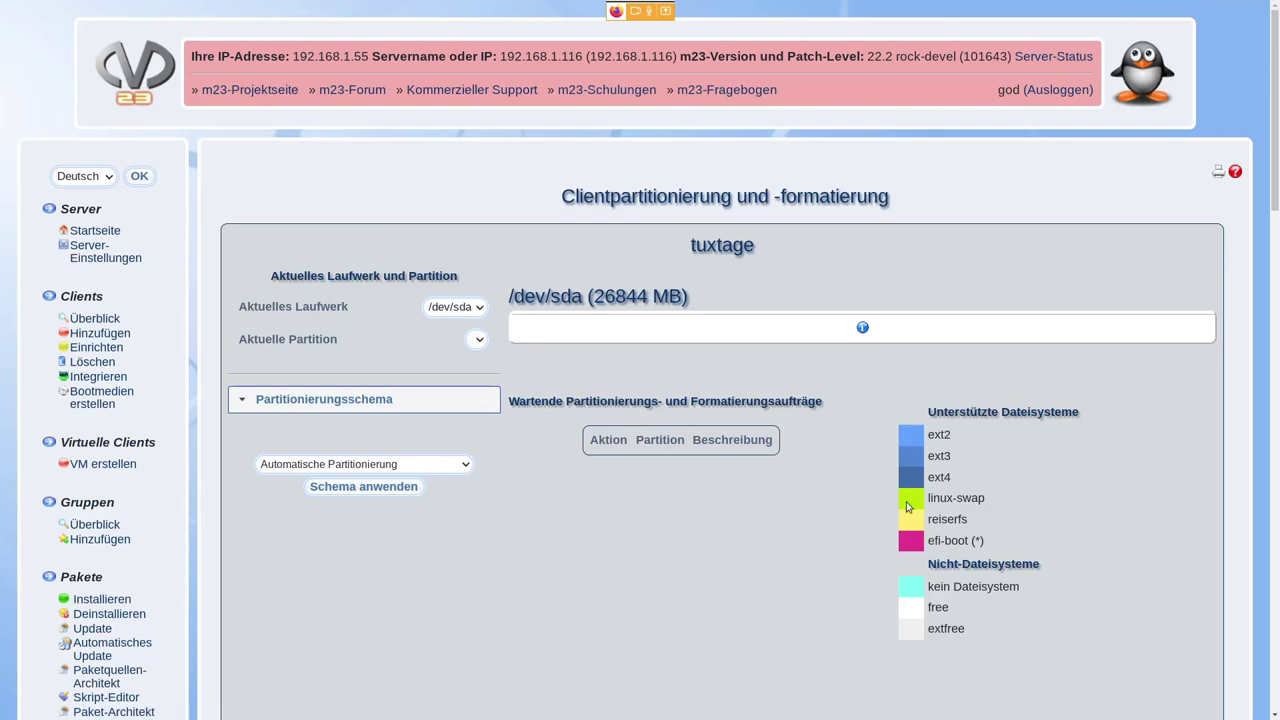
pyautogui.scroll(-2, 808, 405)
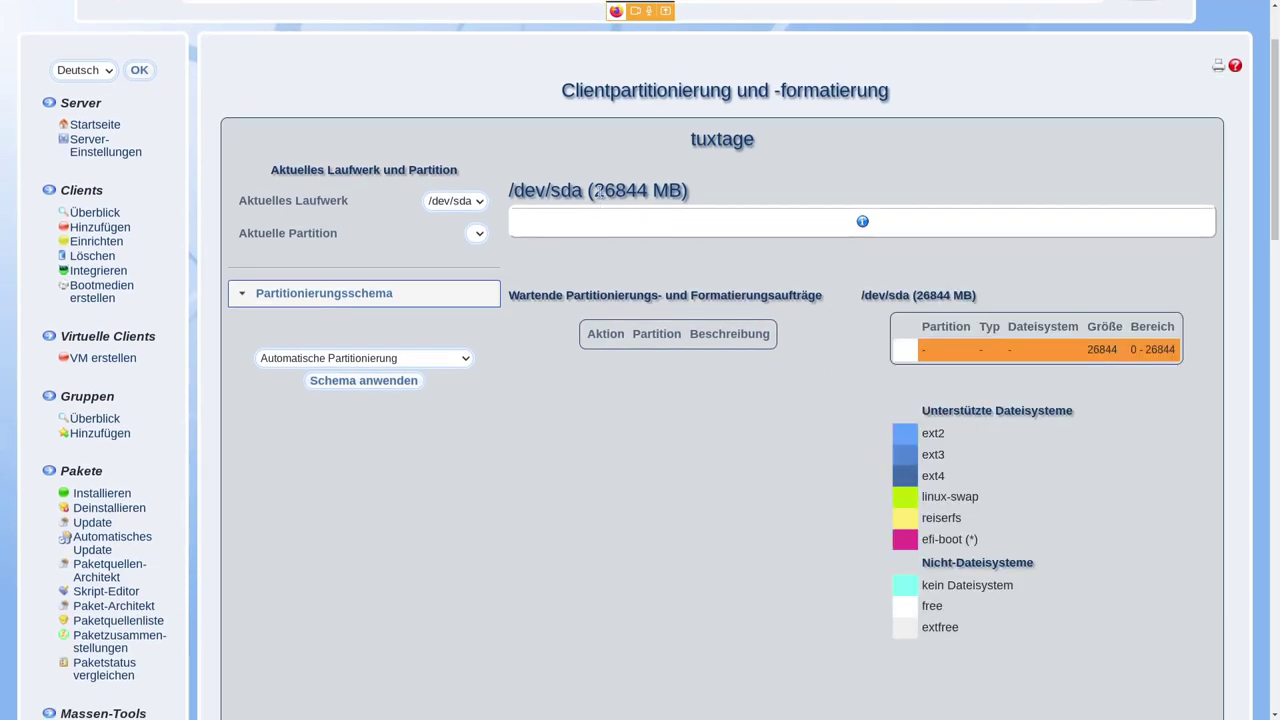
pyautogui.moveTo(595, 190); pyautogui.dragTo(648, 190)
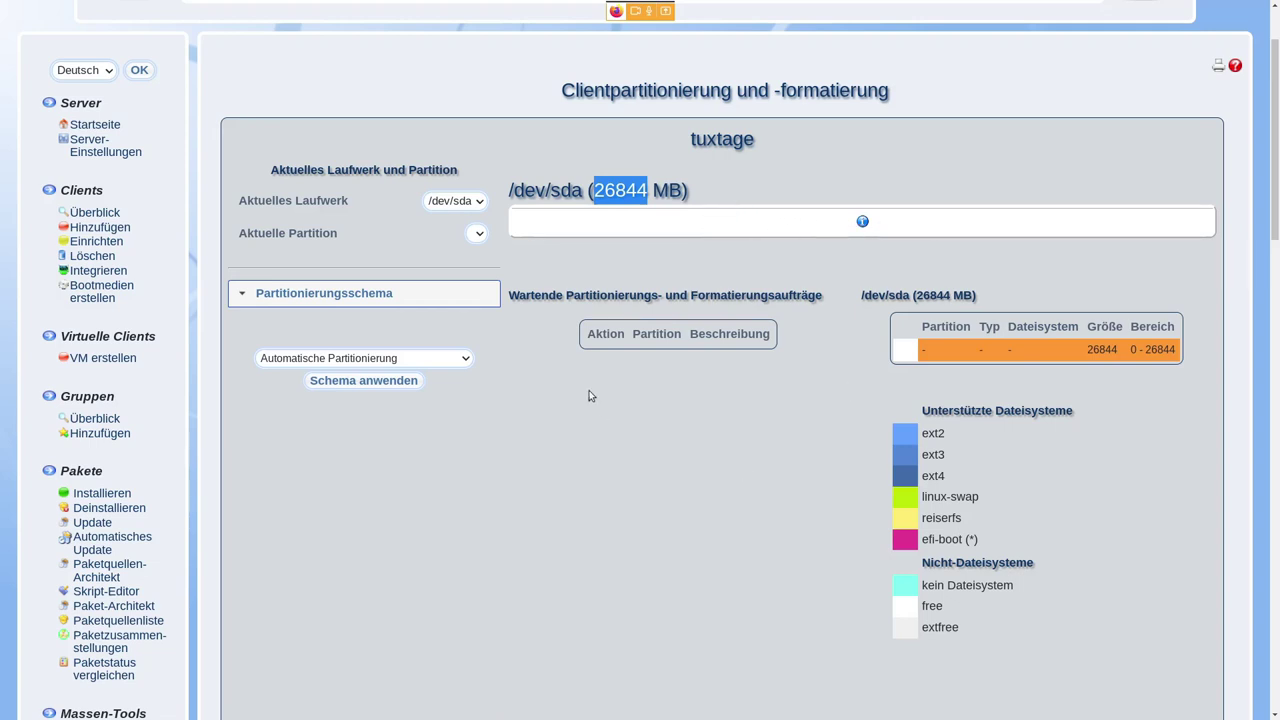
pyautogui.click(465, 360)
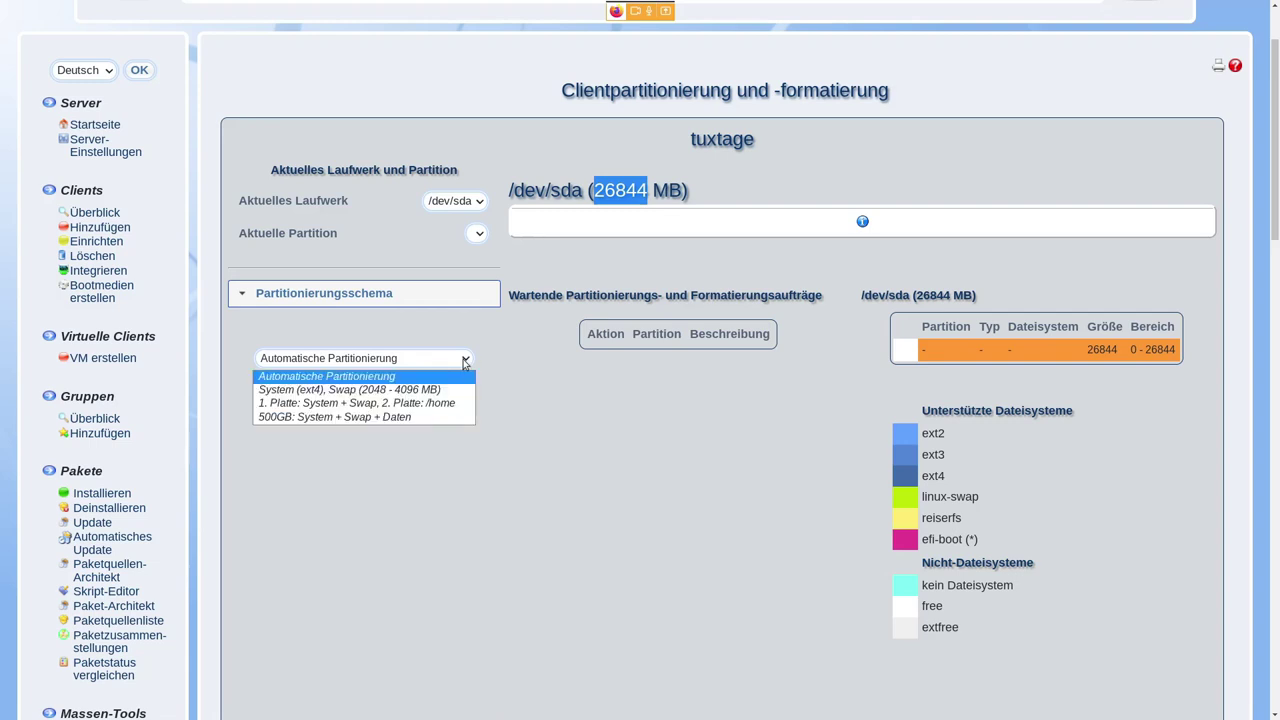
pyautogui.click(431, 378)
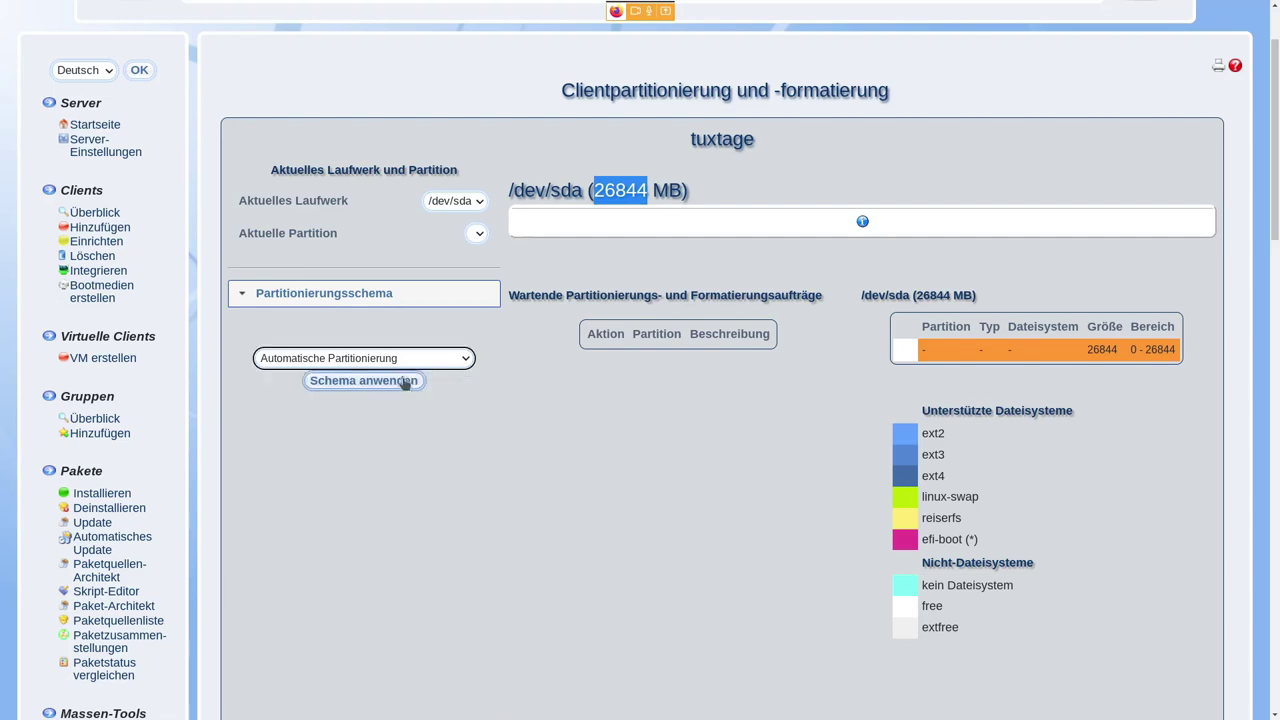
pyautogui.click(403, 381)
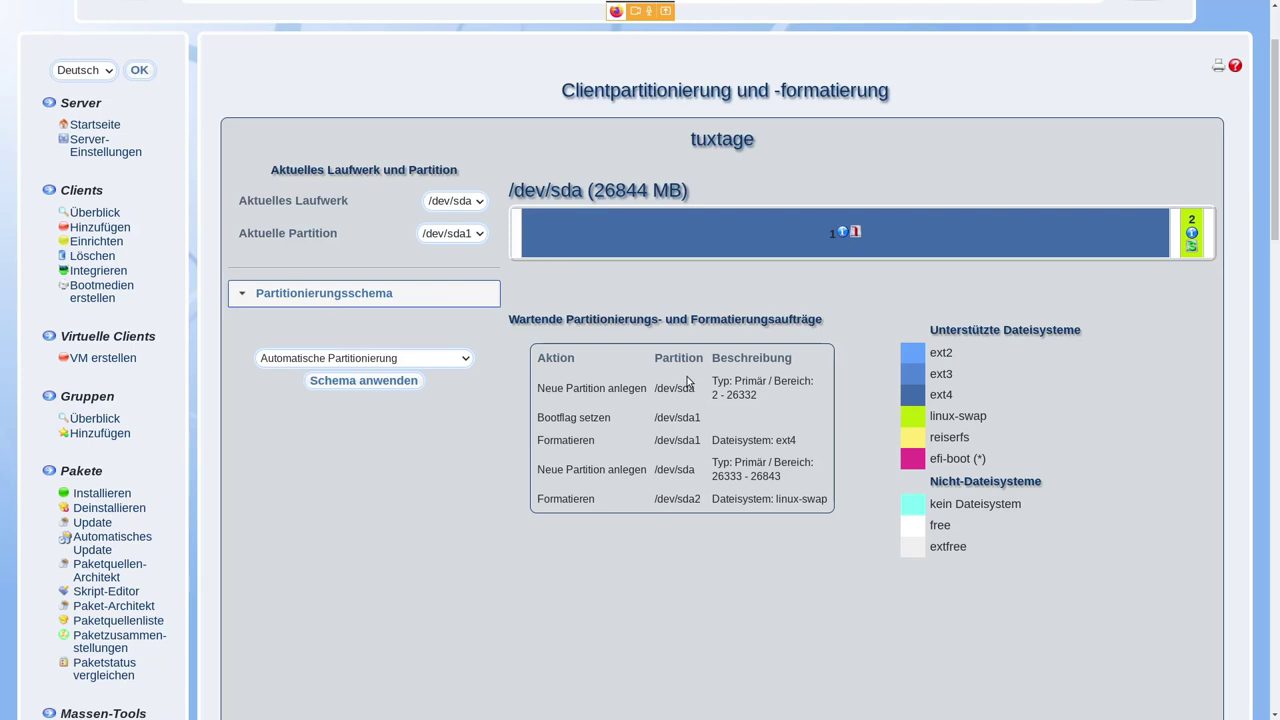
pyautogui.click(640, 245)
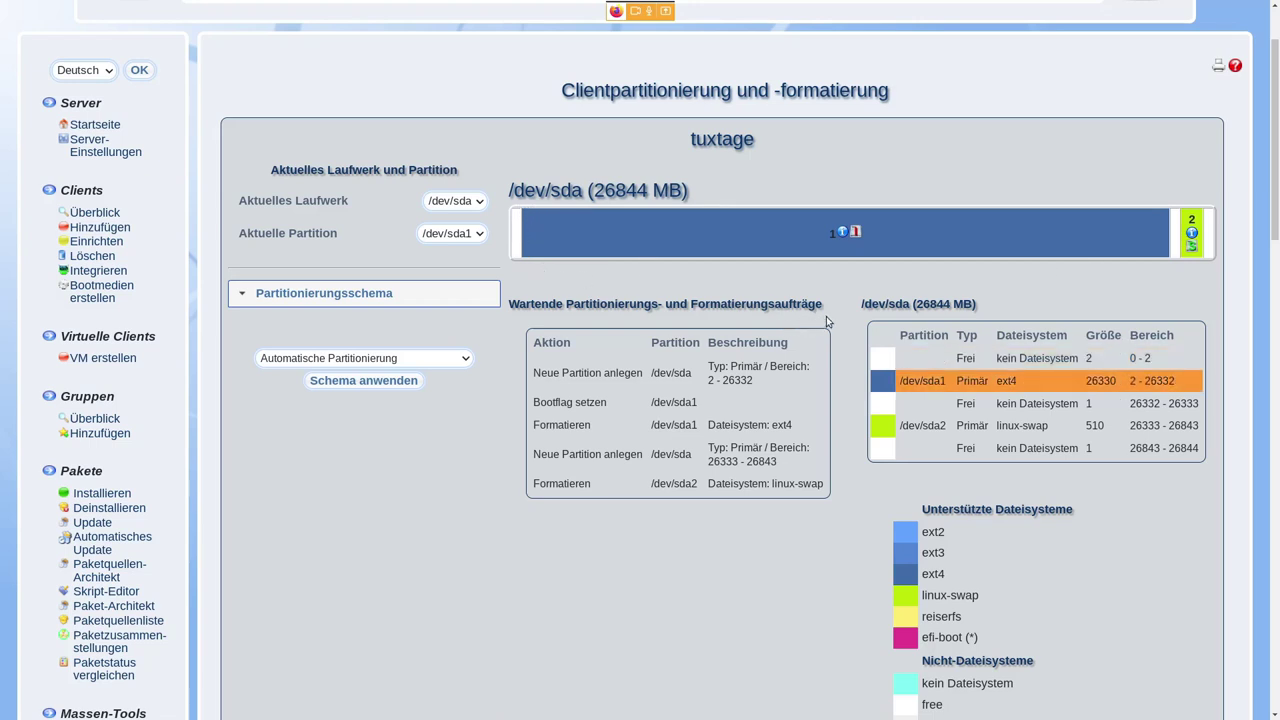
# - Review the ext4 sda1 and linux-swap sda2 partitions, finish partitioning and continue to distribution selection
pyautogui.scroll(-5, 826, 316)
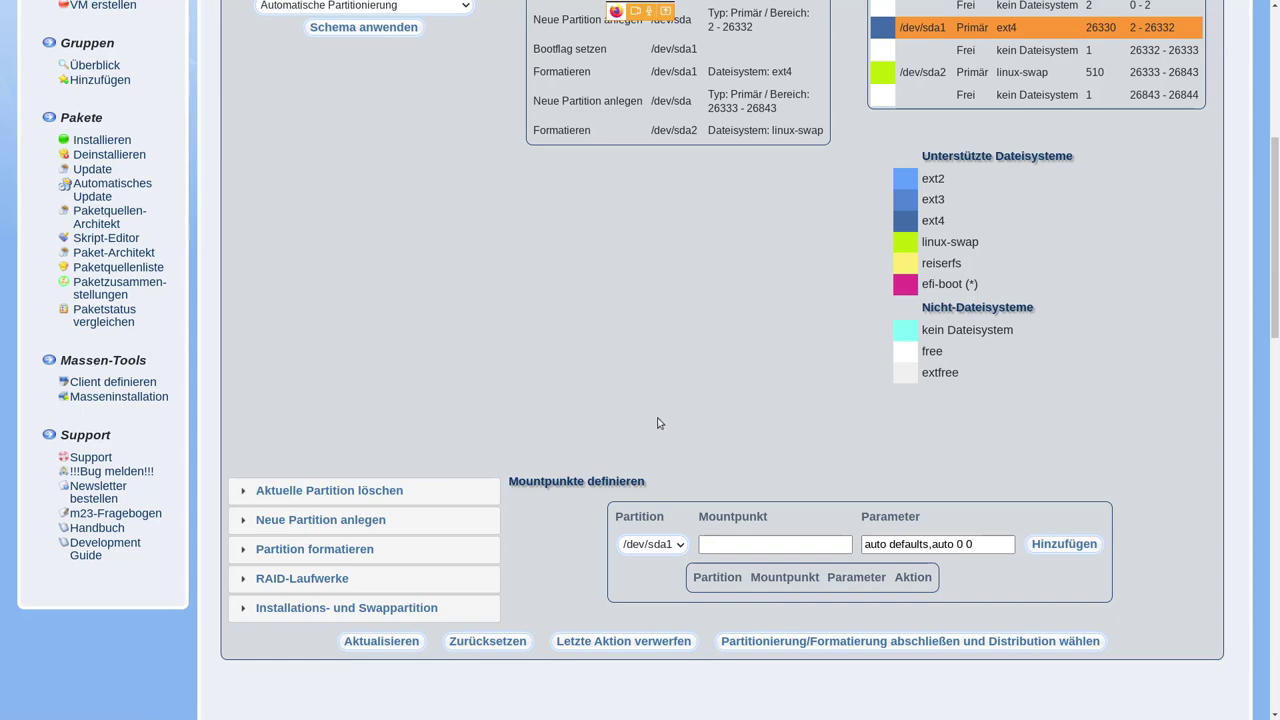
pyautogui.scroll(1, 657, 423)
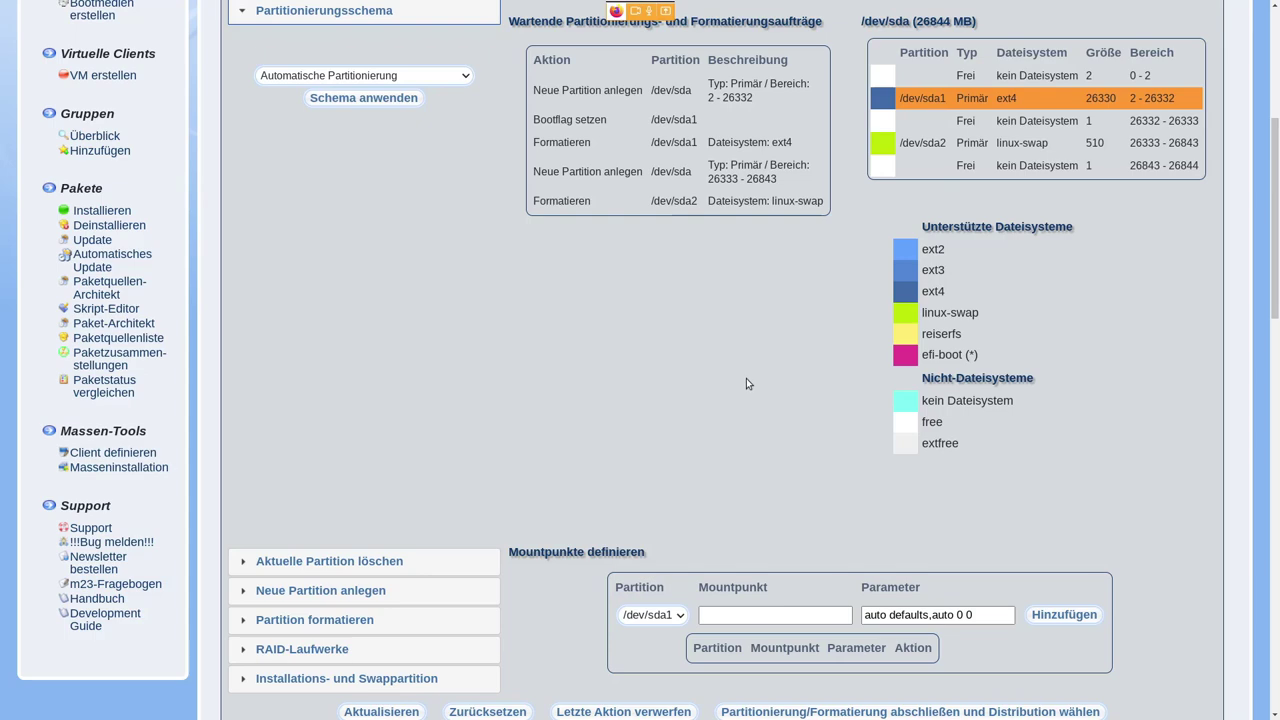
pyautogui.scroll(-2, 651, 346)
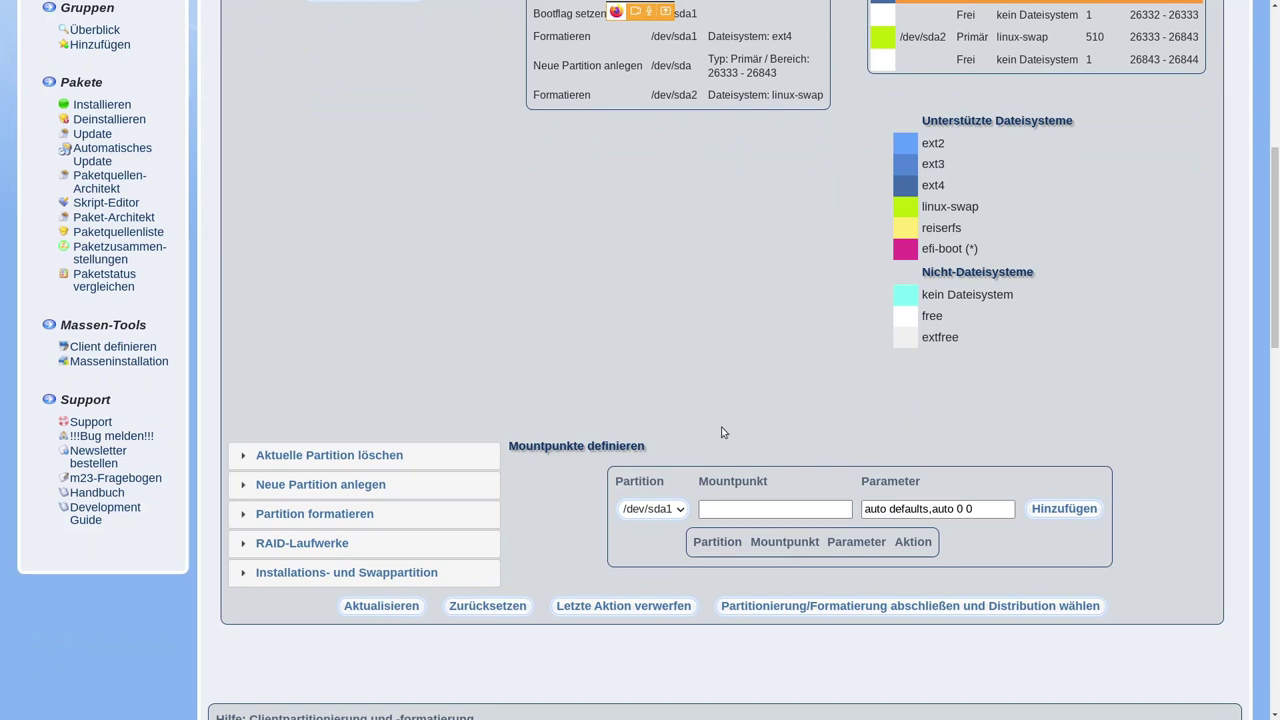
pyautogui.scroll(3, 746, 430)
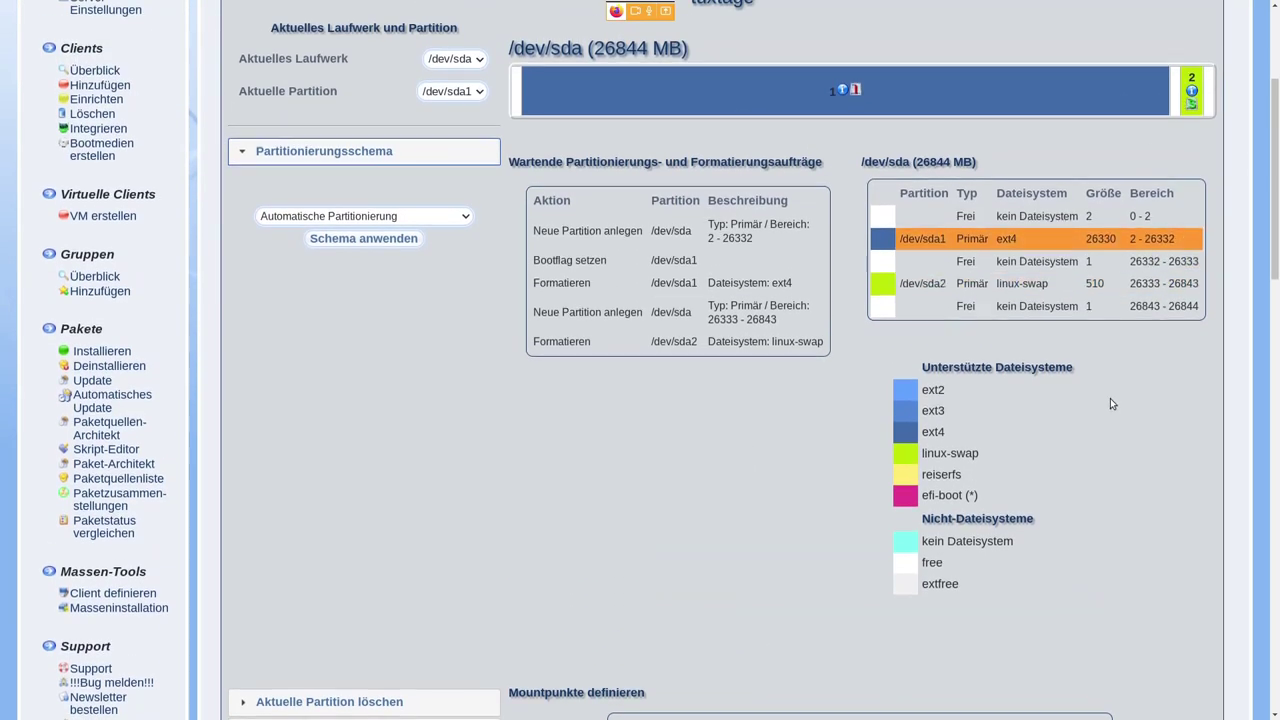
pyautogui.scroll(-3, 1110, 398)
pyautogui.scroll(-1, 1107, 401)
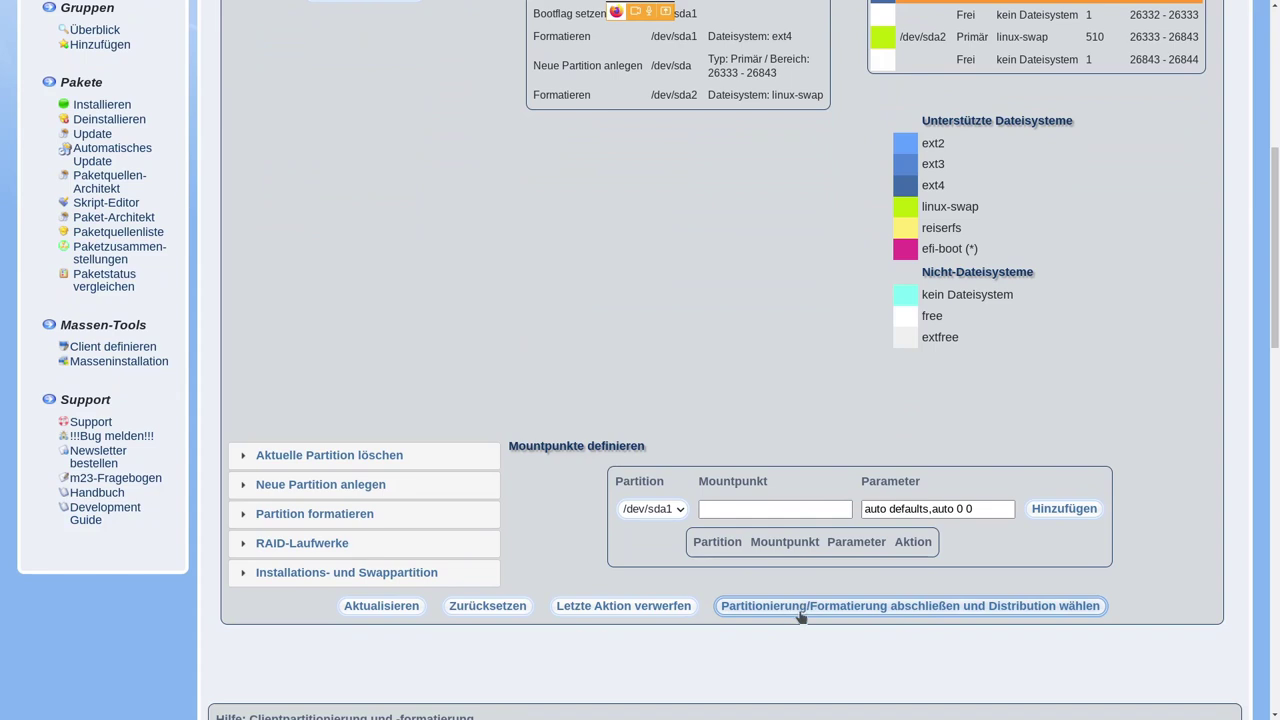
pyautogui.click(993, 612)
pyautogui.click(504, 397)
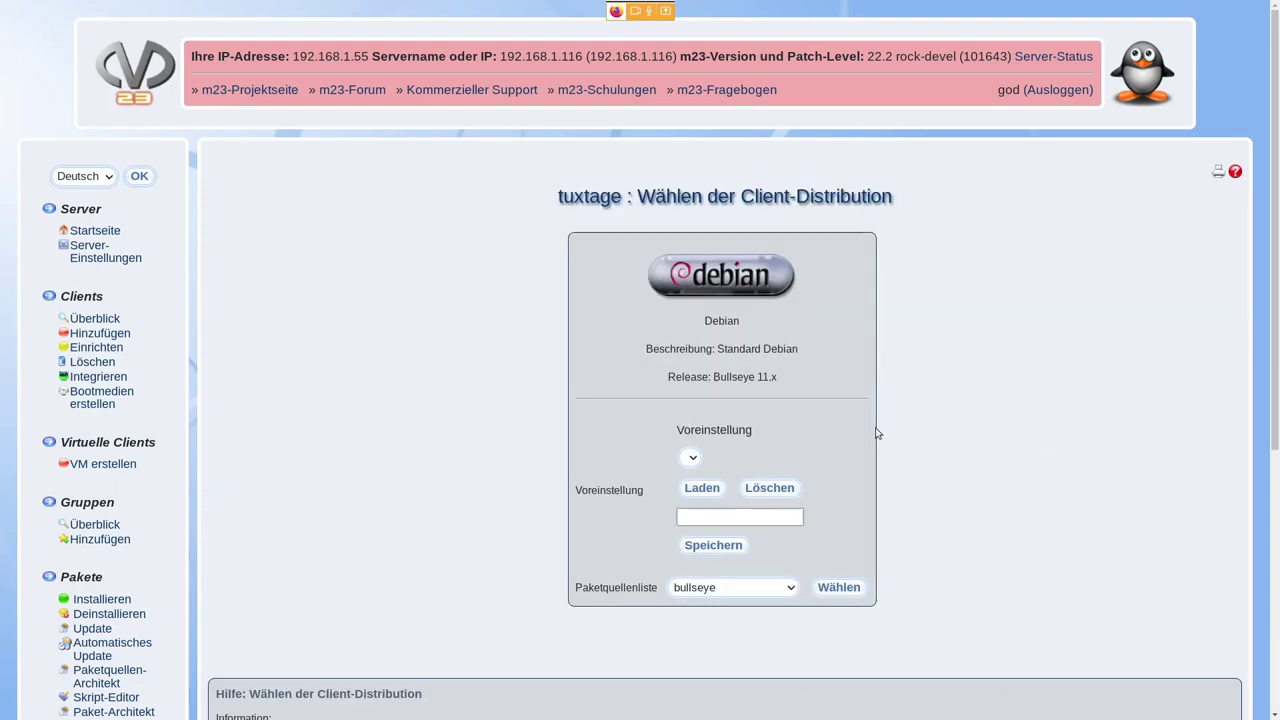
# - Choose LinuxMint 21 Vanessa as tuxtage's package source list
pyautogui.scroll(-1, 851, 539)
pyautogui.scroll(-3, 949, 486)
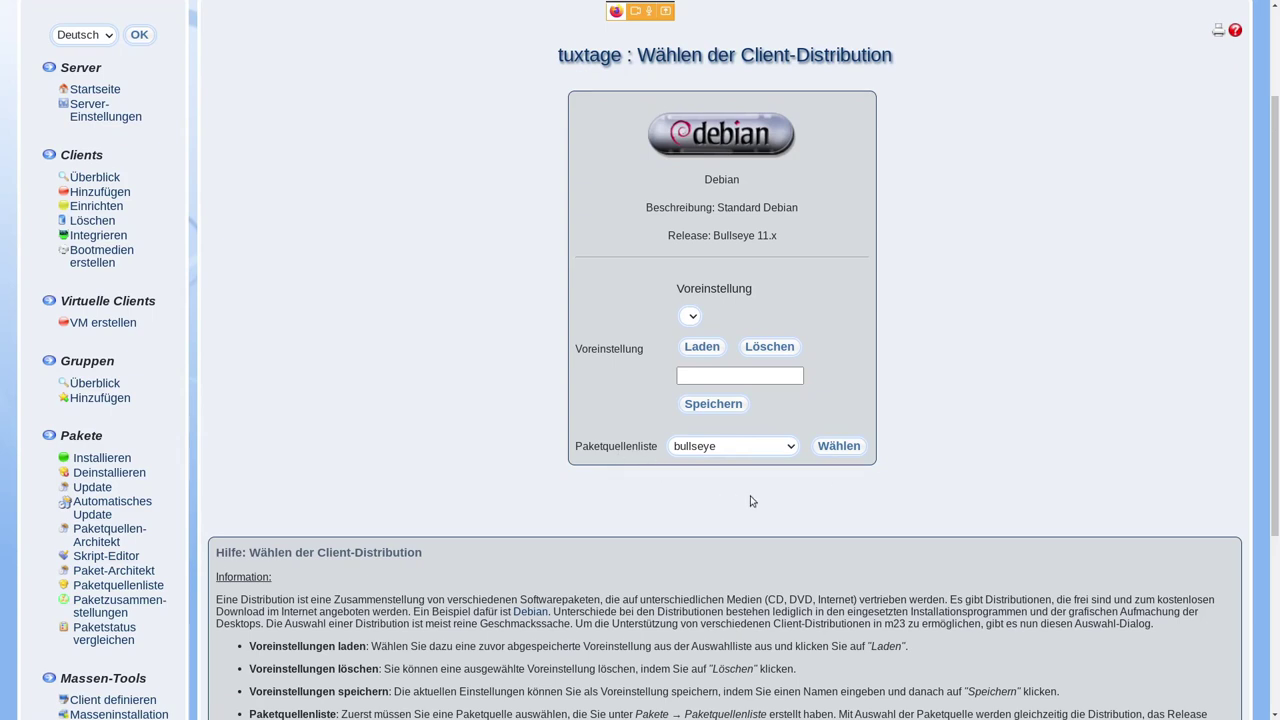
pyautogui.click(786, 453)
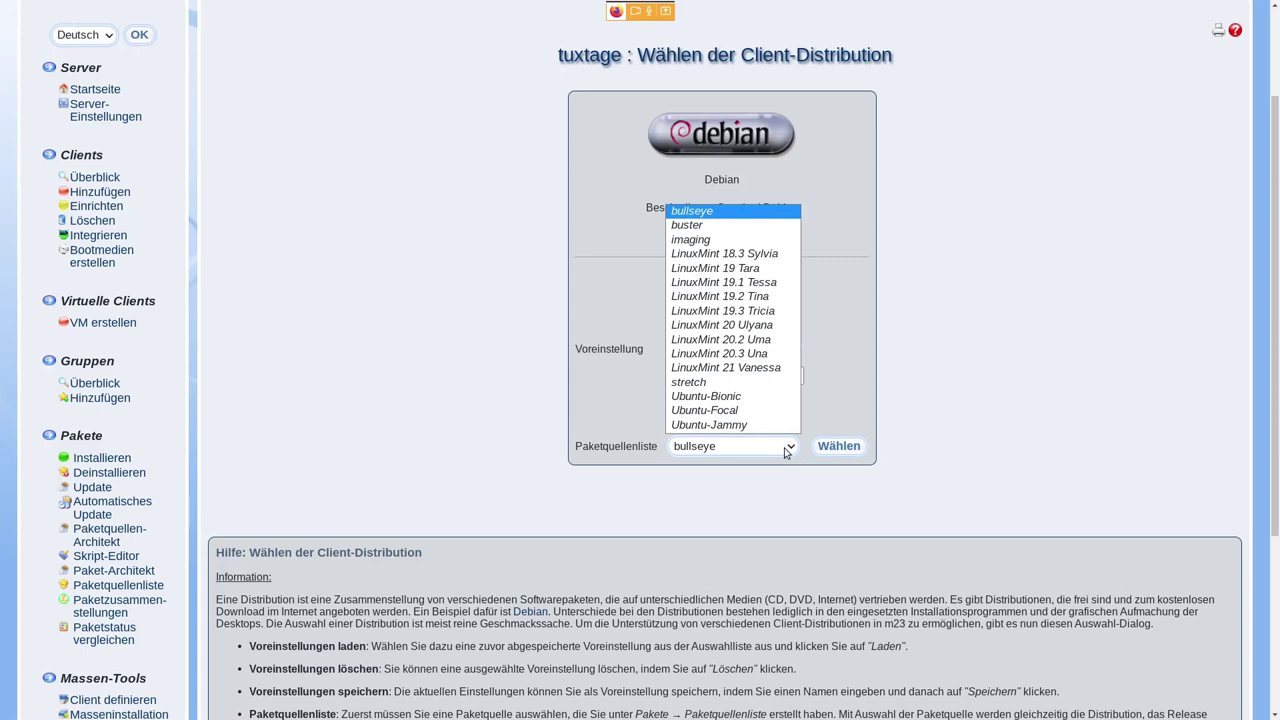
pyautogui.click(729, 370)
pyautogui.click(839, 446)
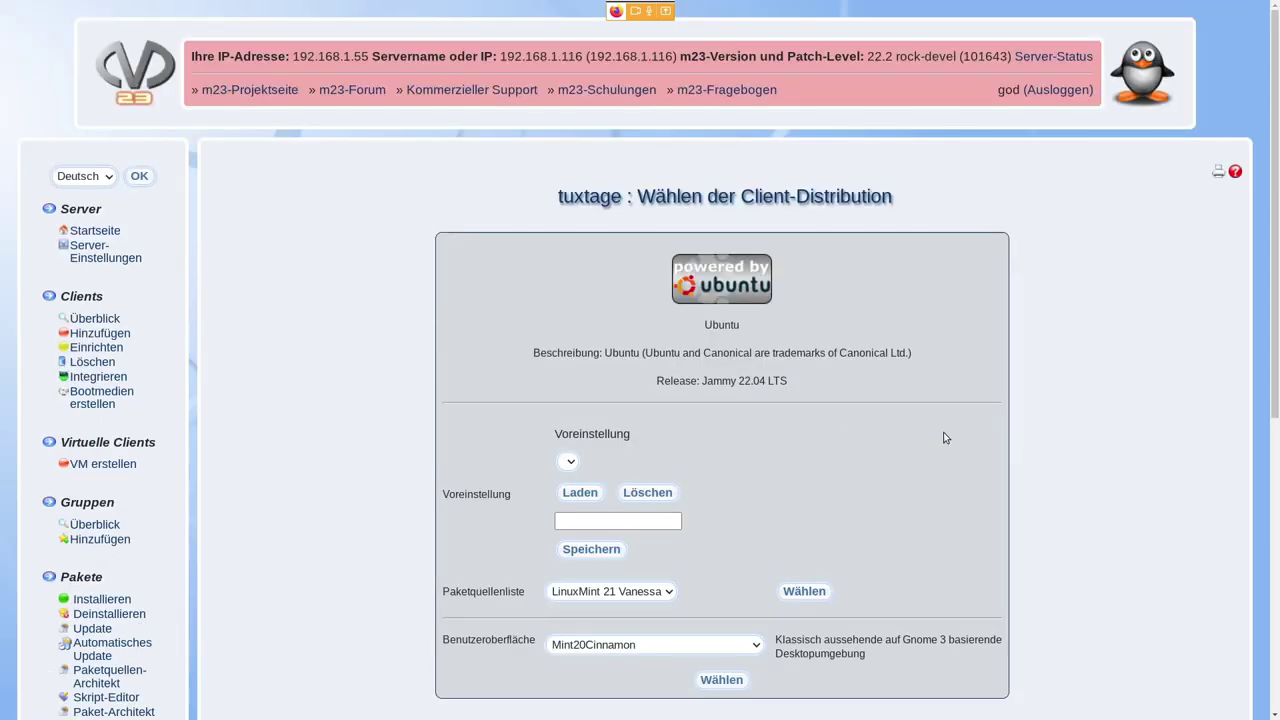
# - Select Mint20Mate as the desktop environment
pyautogui.scroll(-3, 942, 432)
pyautogui.click(752, 477)
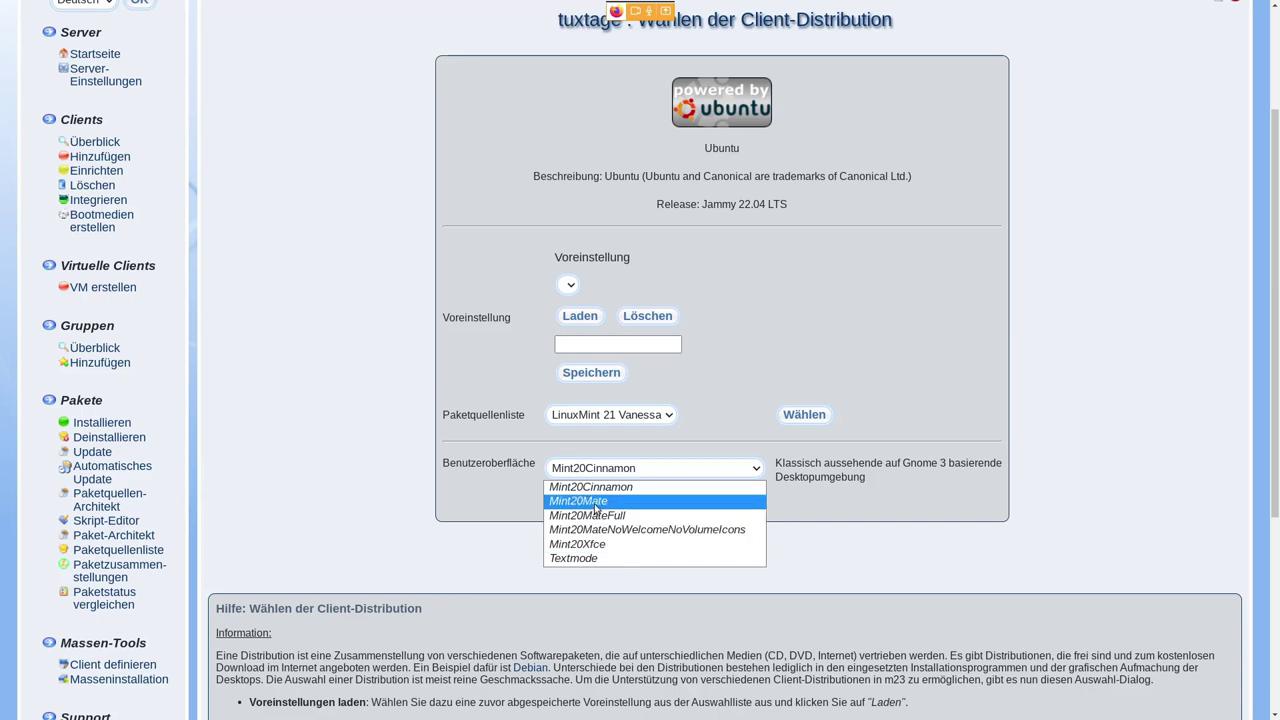
pyautogui.click(596, 508)
pyautogui.click(722, 503)
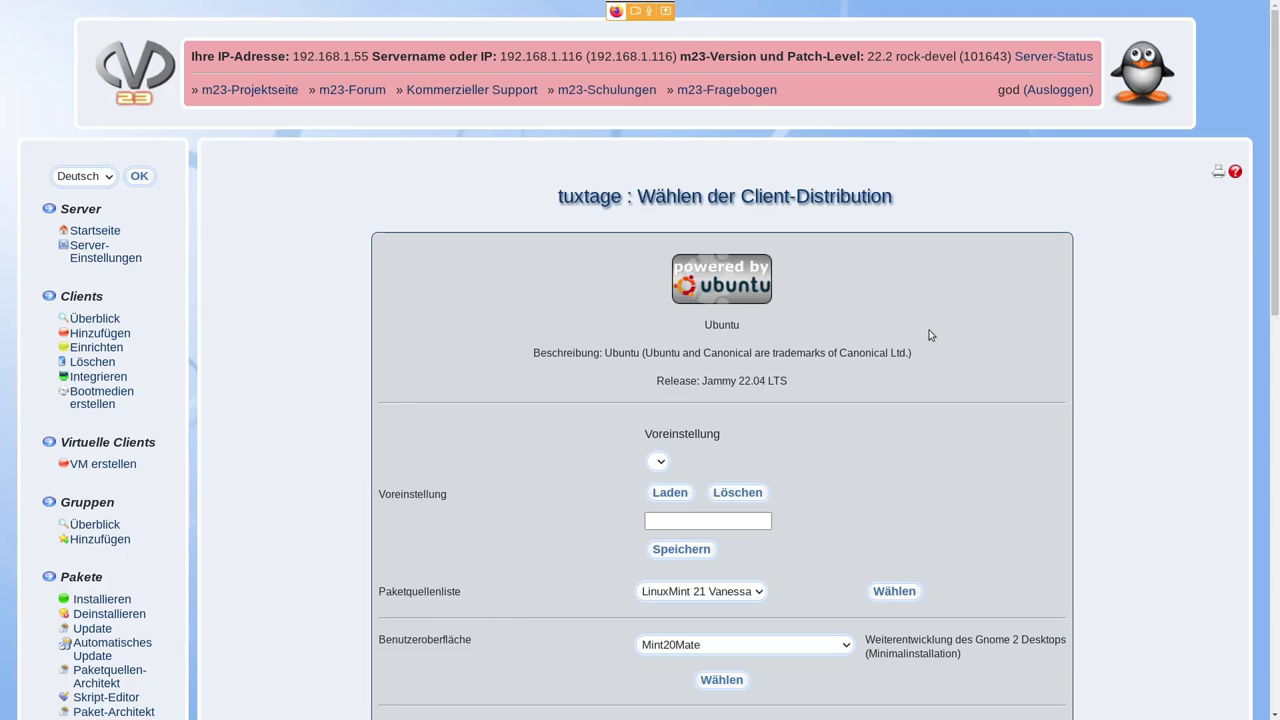
# - Keep linux-image-generic as the kernel and save tuxtage's distribution with Distribution installieren
pyautogui.scroll(-3, 984, 333)
pyautogui.scroll(-3, 986, 338)
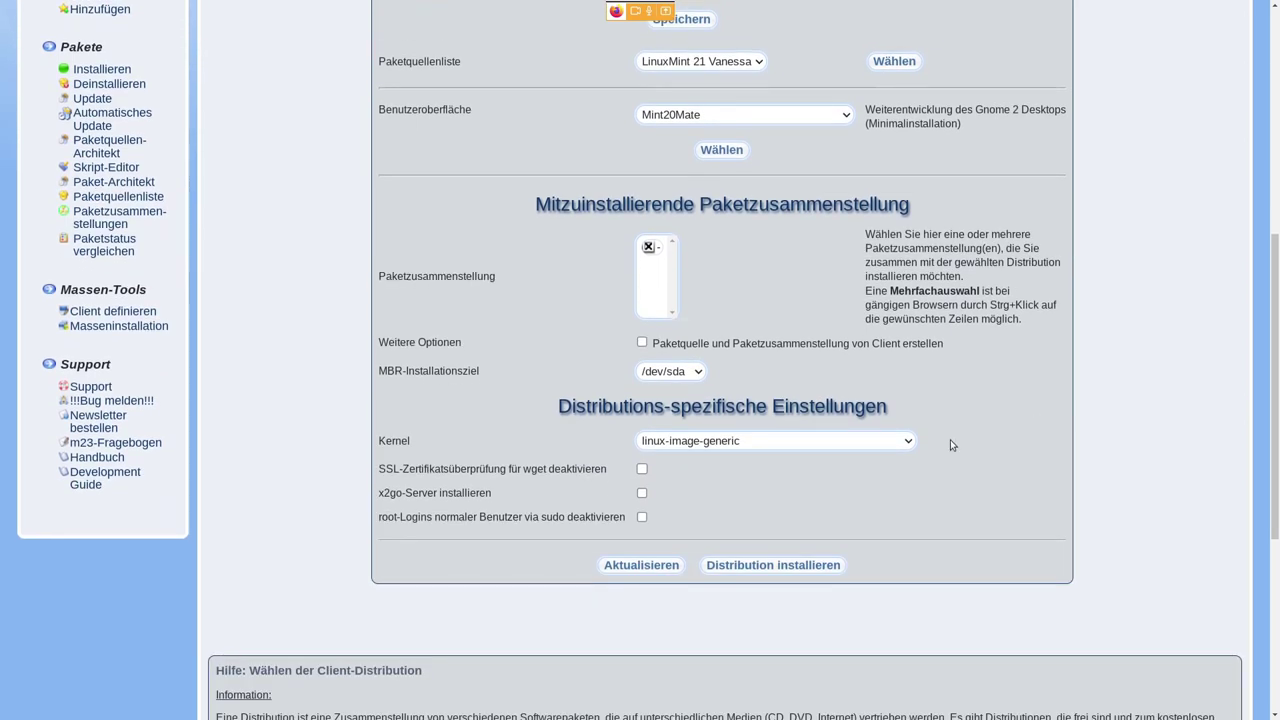
pyautogui.click(833, 440)
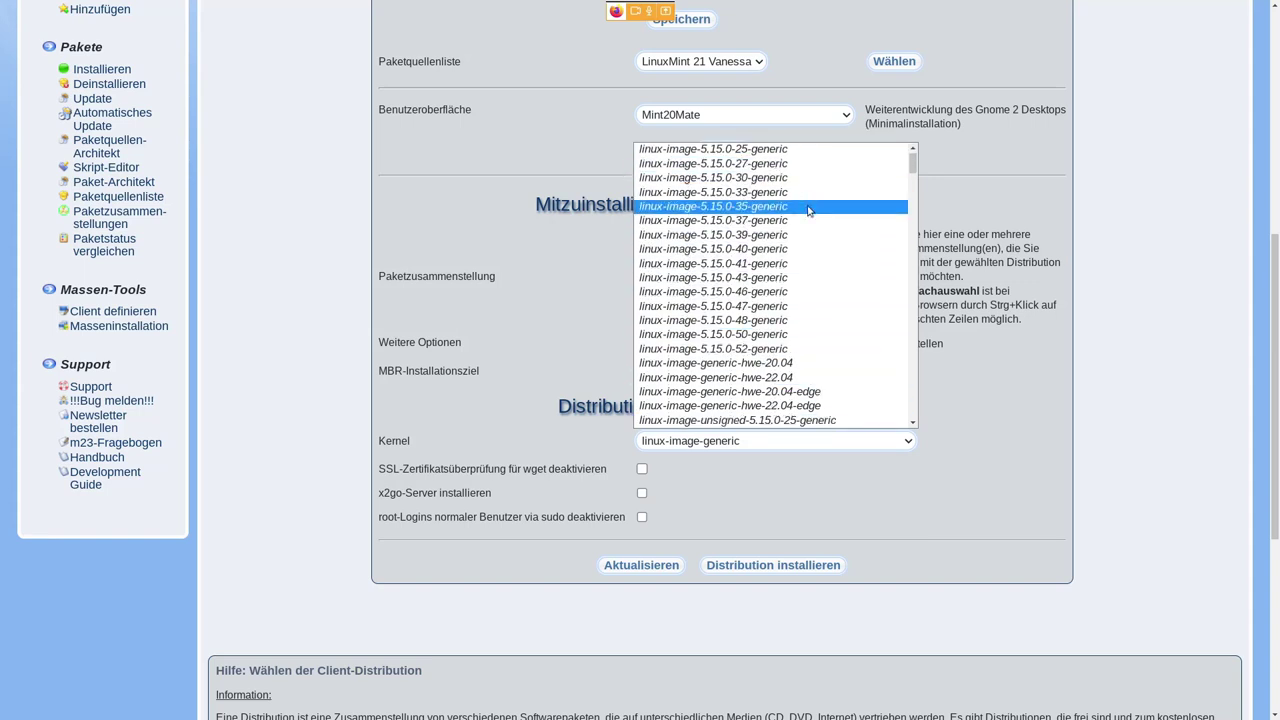
pyautogui.scroll(-4, 808, 210)
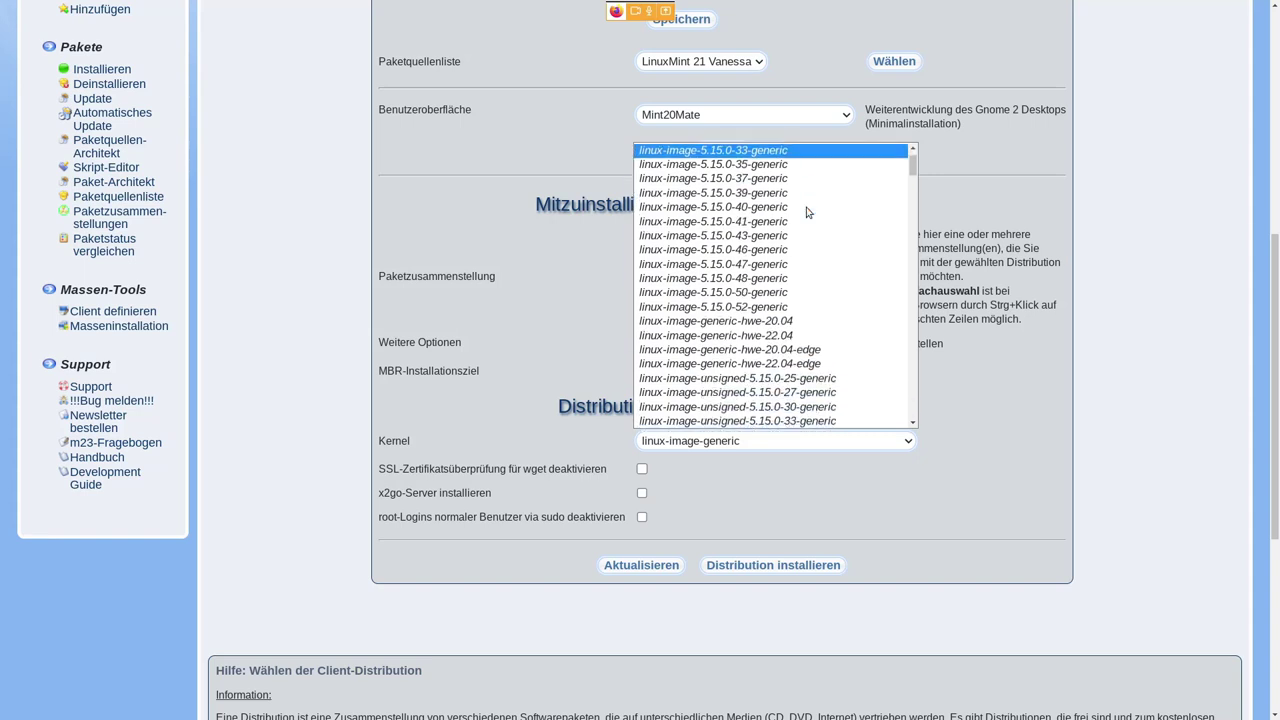
pyautogui.scroll(-6, 834, 300)
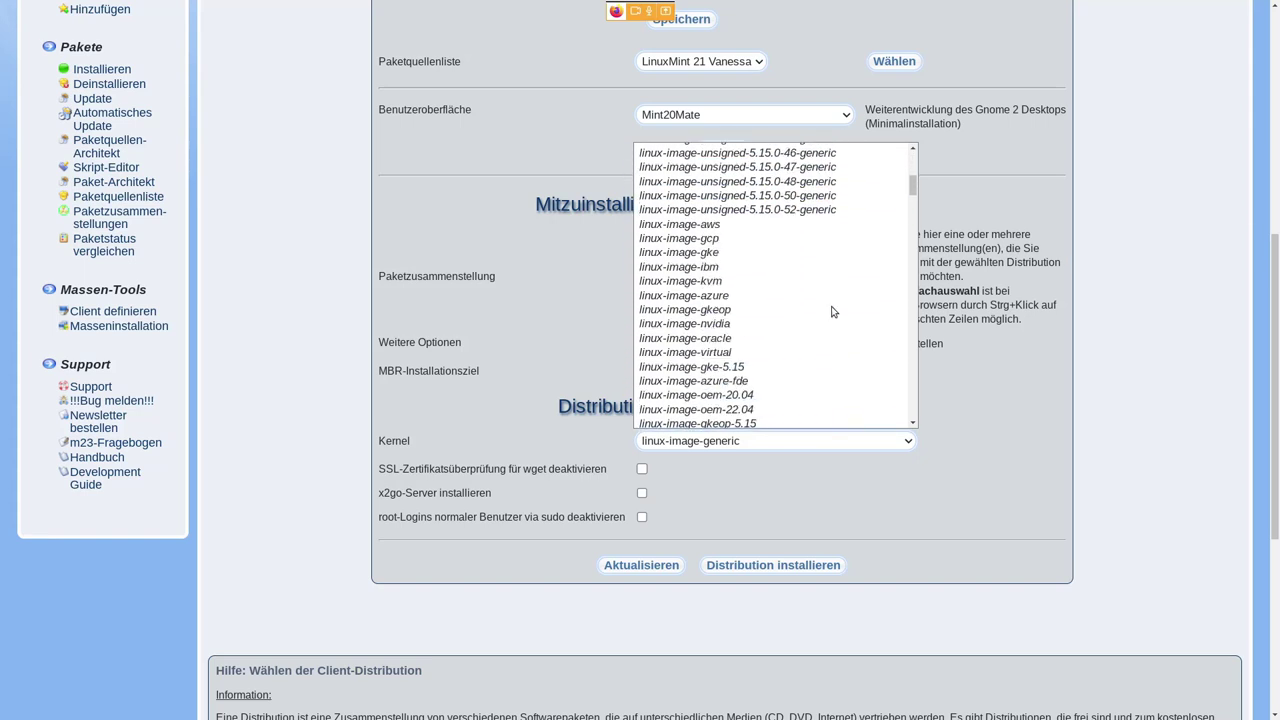
pyautogui.scroll(-4, 833, 312)
pyautogui.scroll(-5, 833, 312)
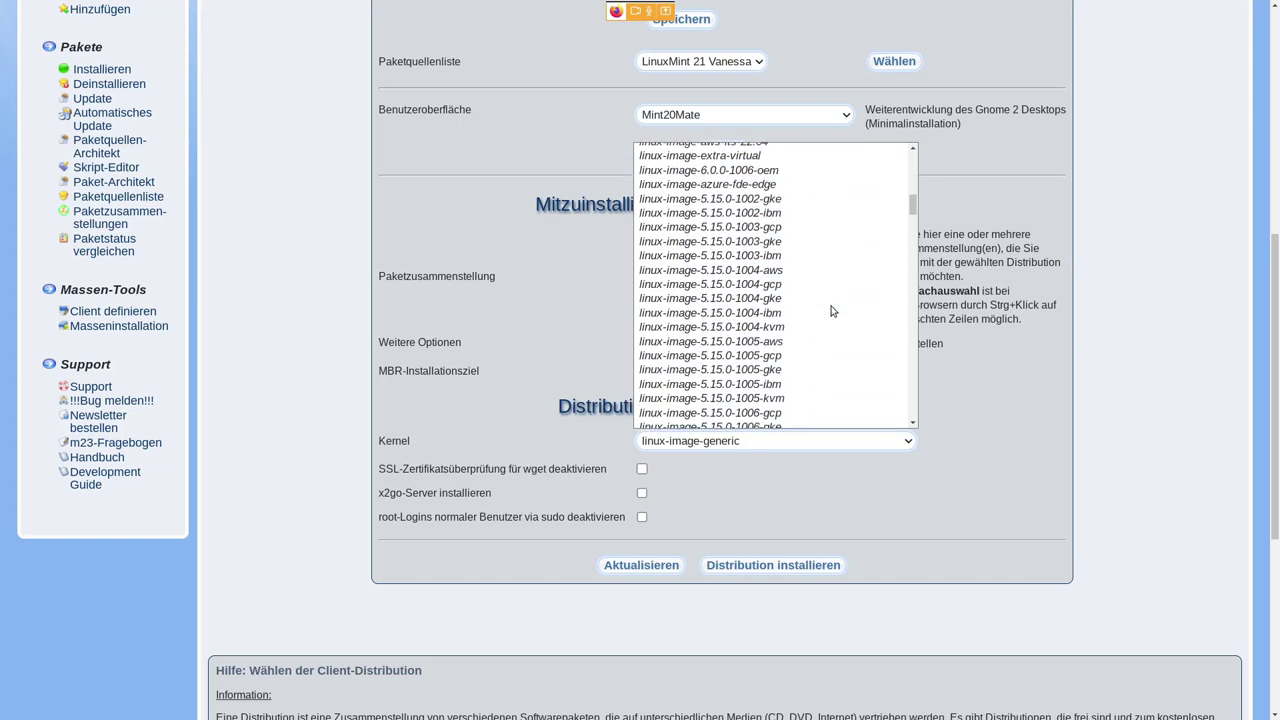
pyautogui.scroll(12, 833, 312)
pyautogui.scroll(4, 833, 312)
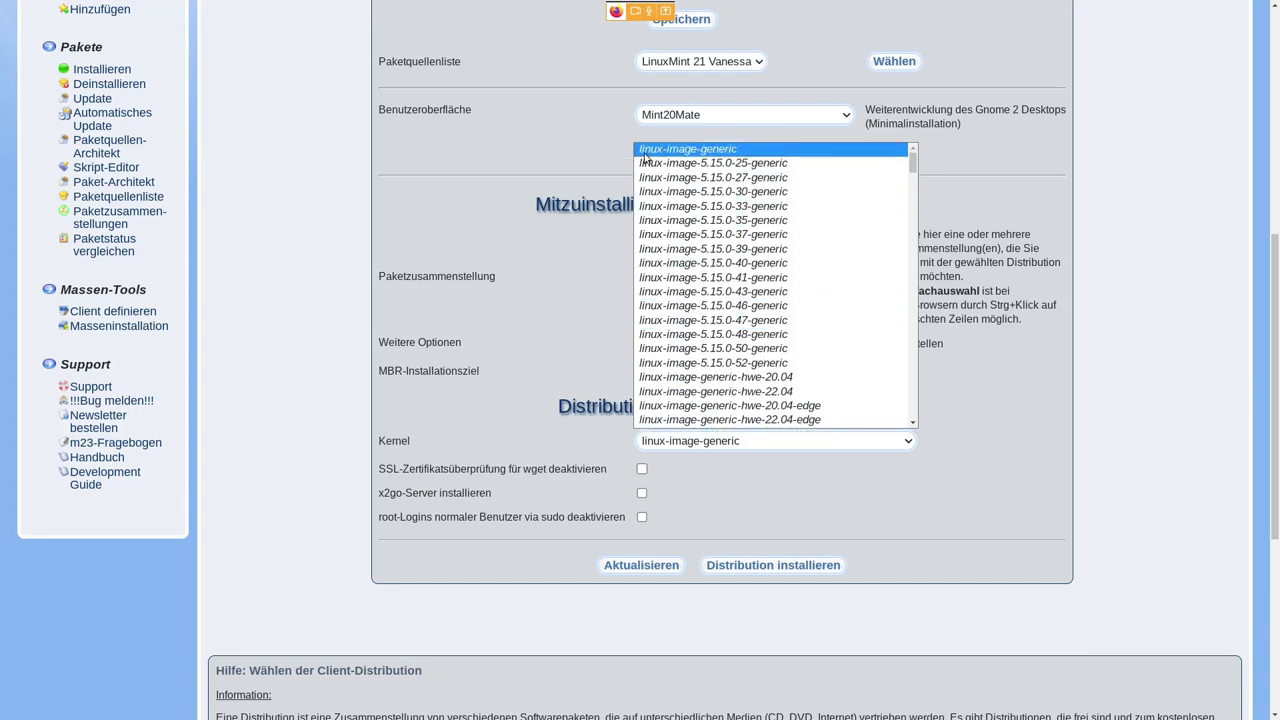
pyautogui.click(703, 152)
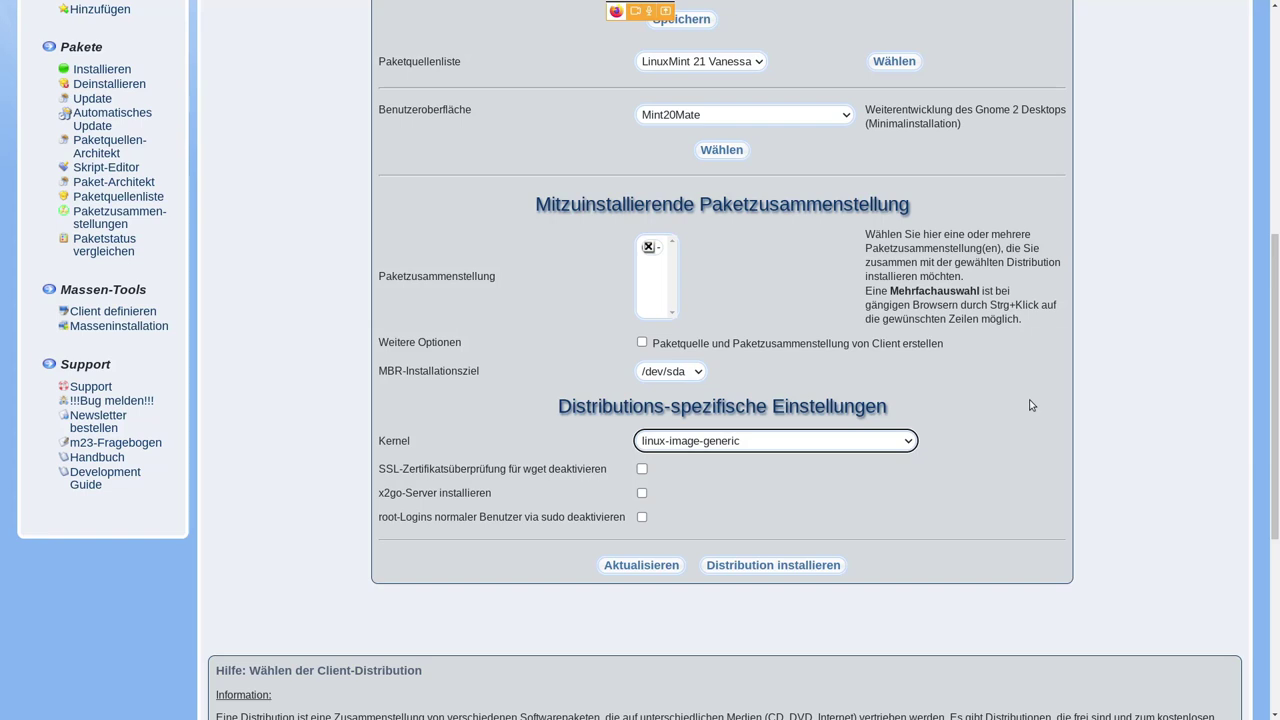
pyautogui.click(826, 572)
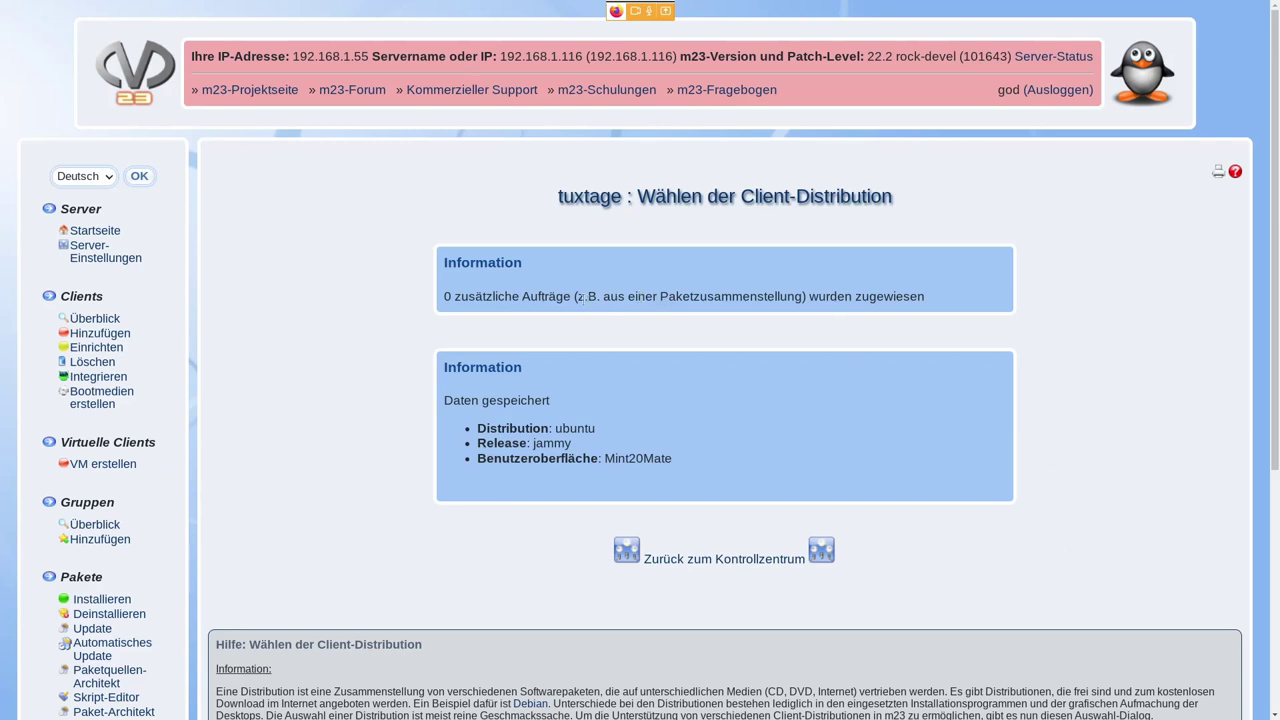
pyautogui.moveTo(584, 297); pyautogui.dragTo(801, 298)
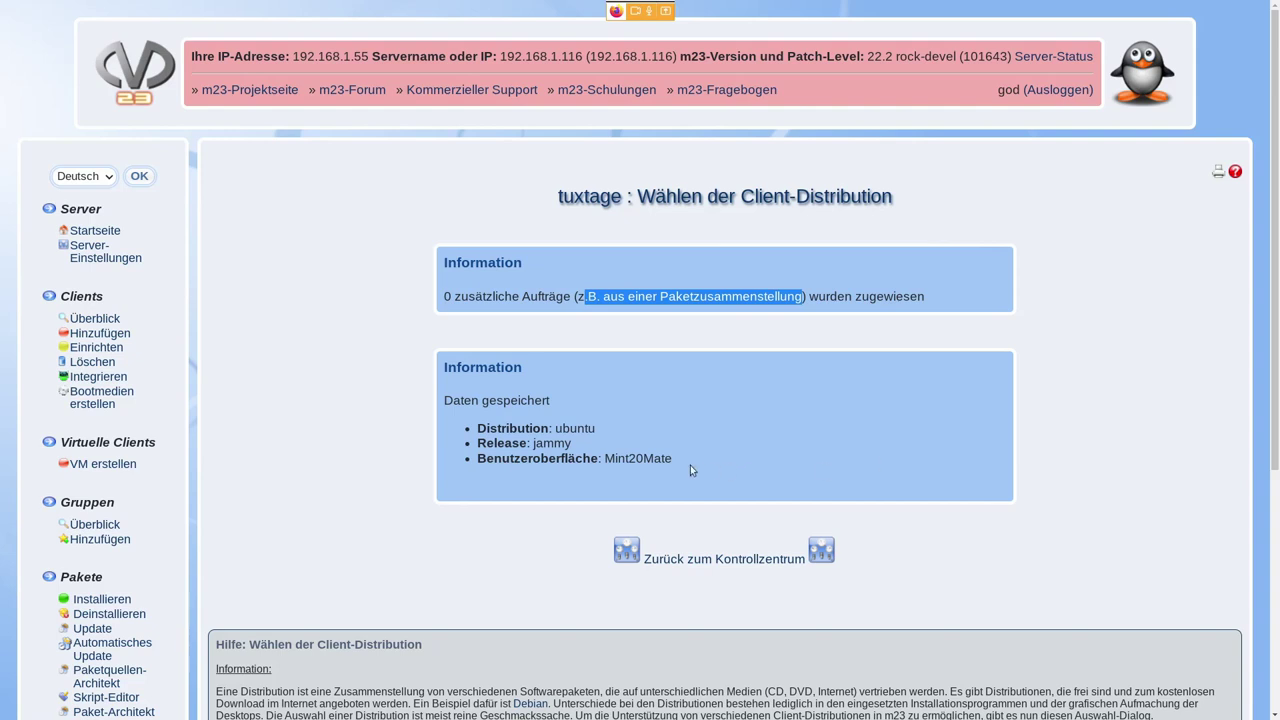
pyautogui.doubleClick(575, 428)
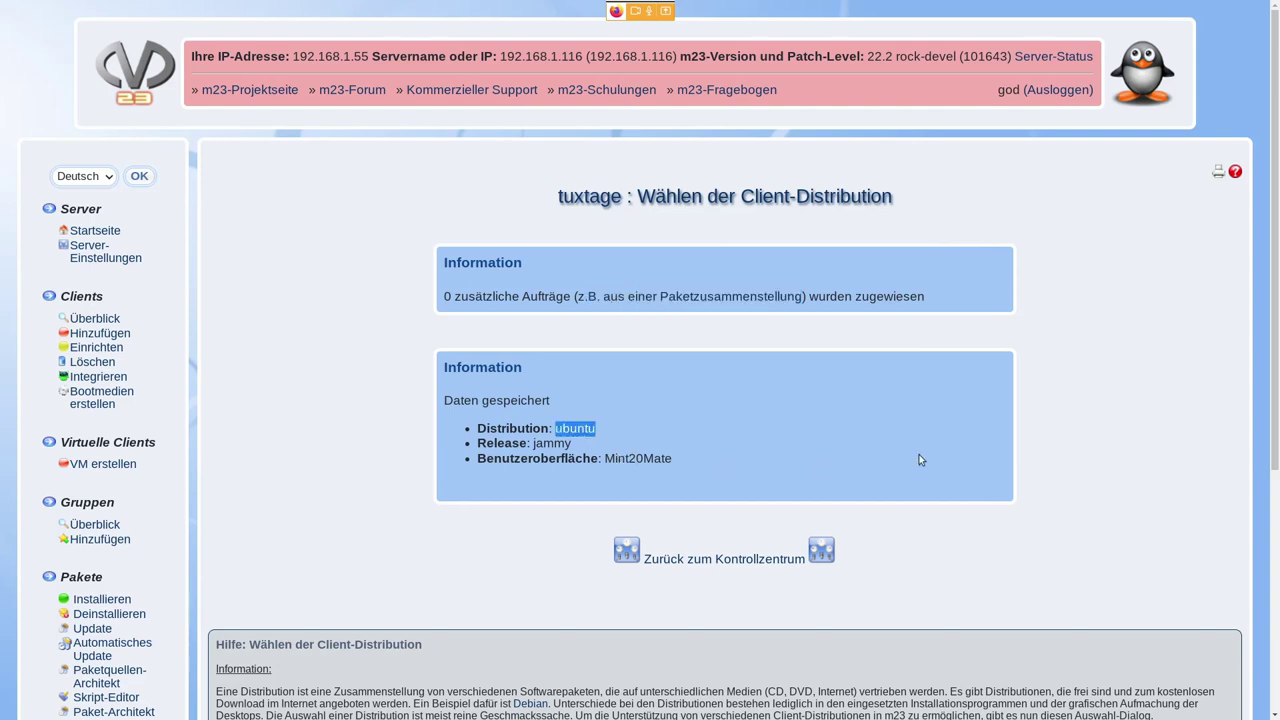
pyautogui.doubleClick(552, 443)
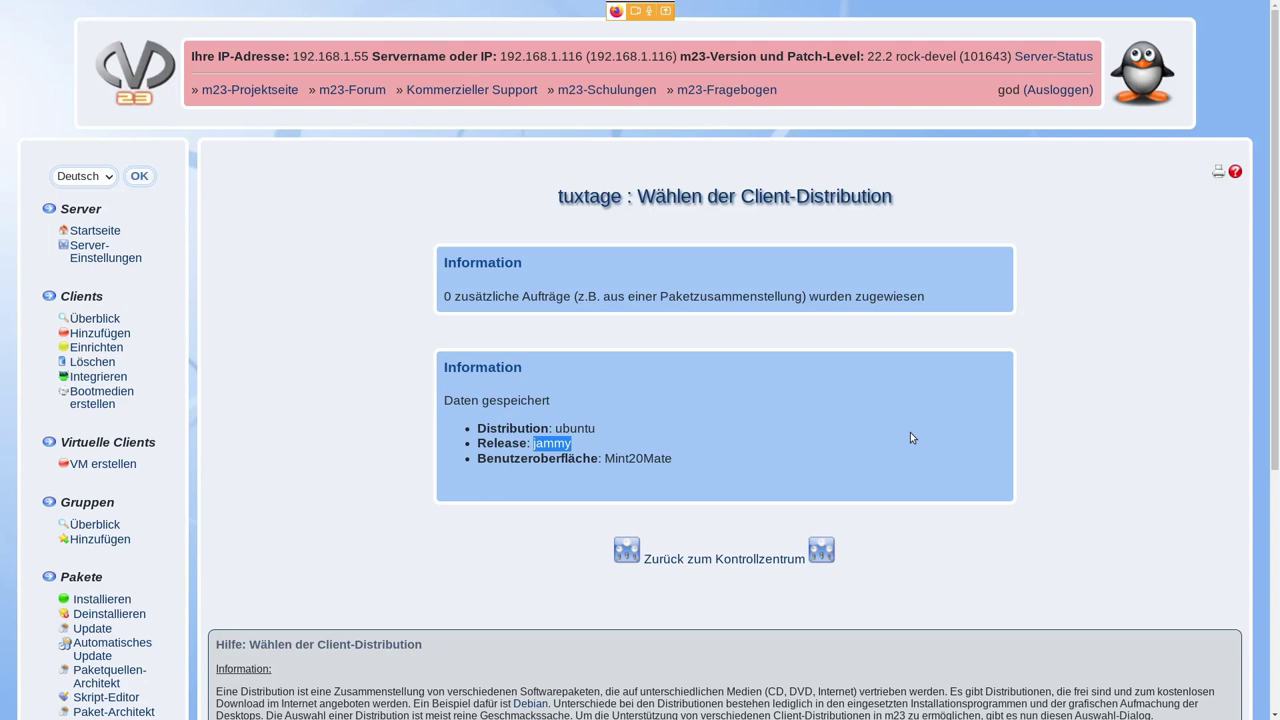
pyautogui.doubleClick(652, 459)
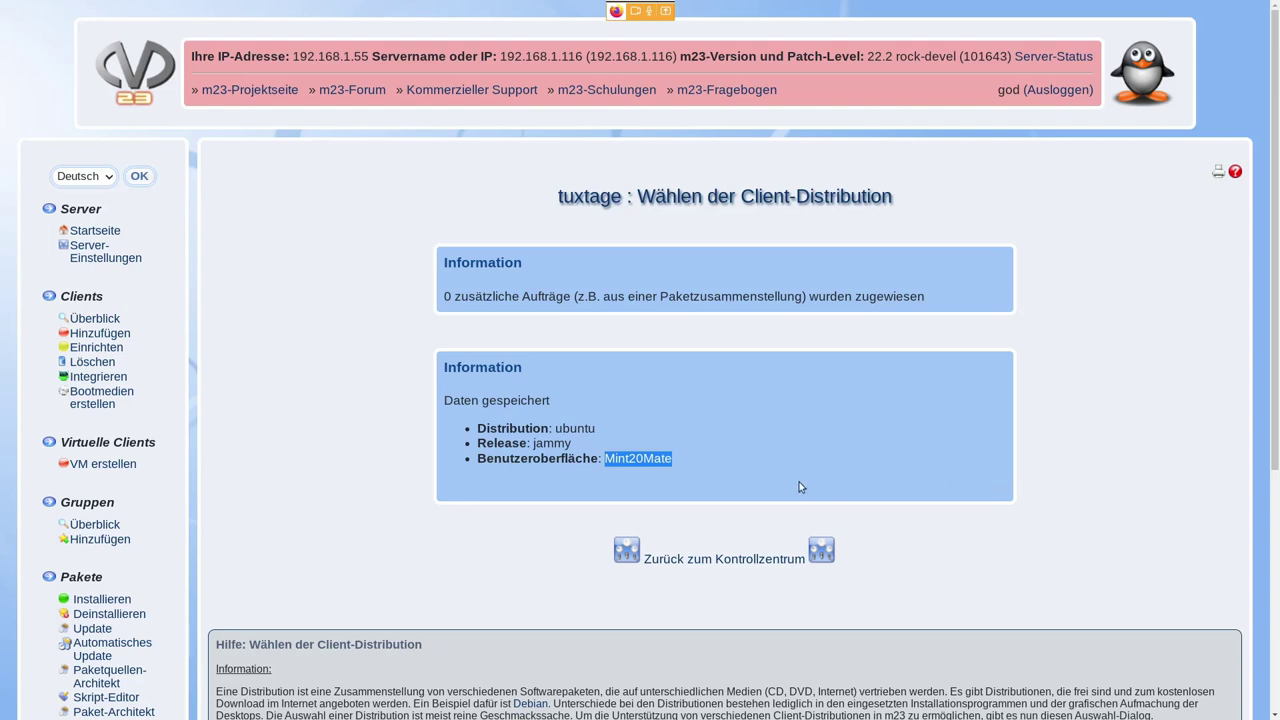
pyautogui.click(692, 463)
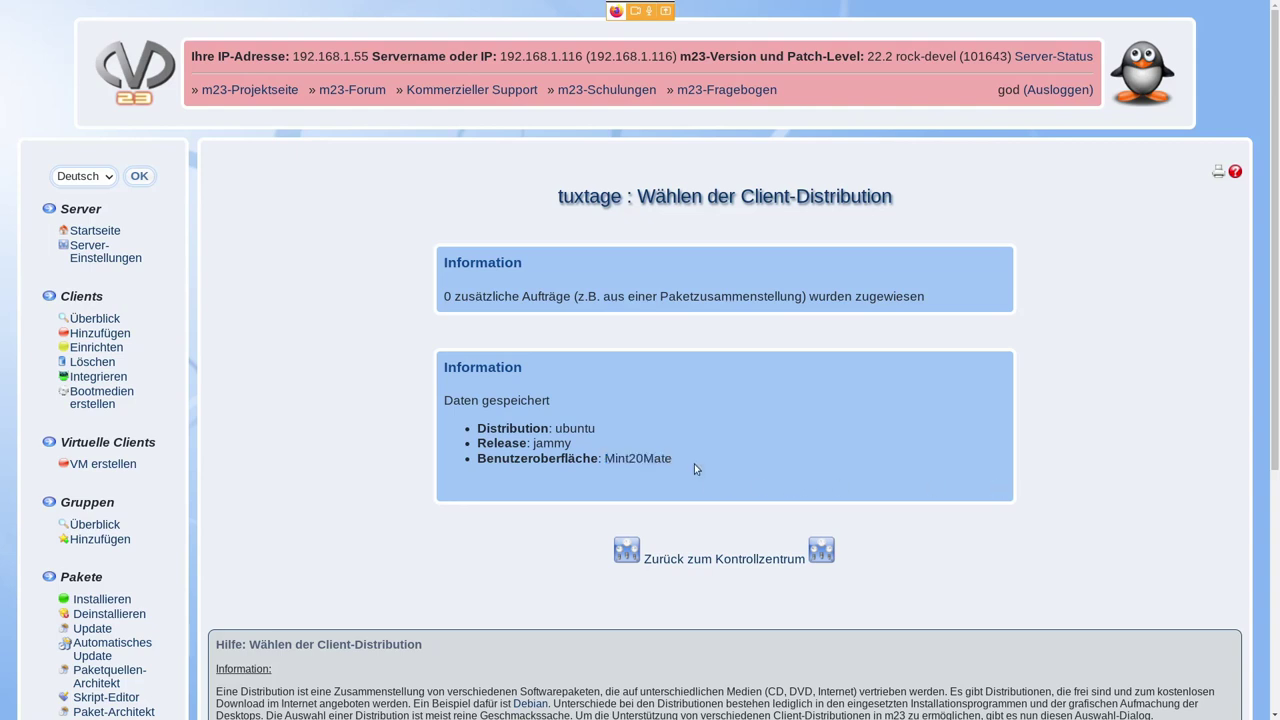
pyautogui.moveTo(678, 461); pyautogui.dragTo(628, 462)
pyautogui.click(645, 476)
pyautogui.moveTo(605, 460); pyautogui.dragTo(671, 461)
pyautogui.click(691, 463)
pyautogui.hotkey('alt', 'Tab')
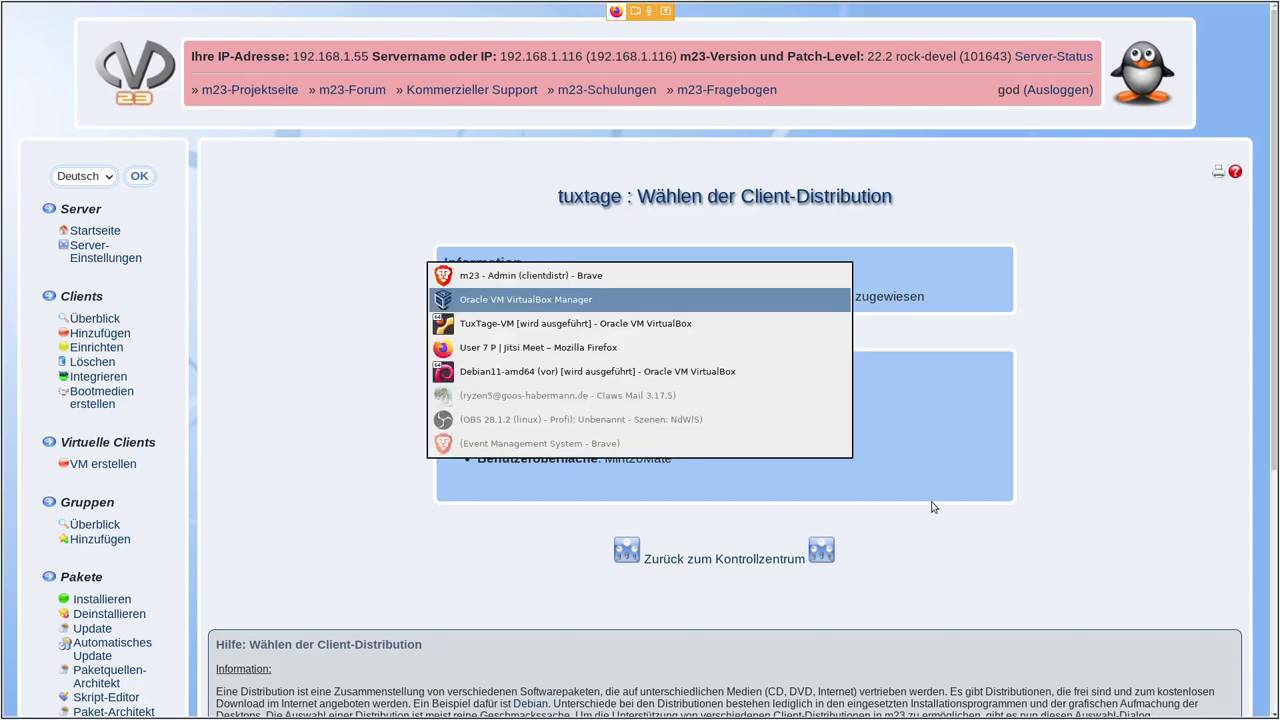
pyautogui.hotkey('alt', 'Tab')
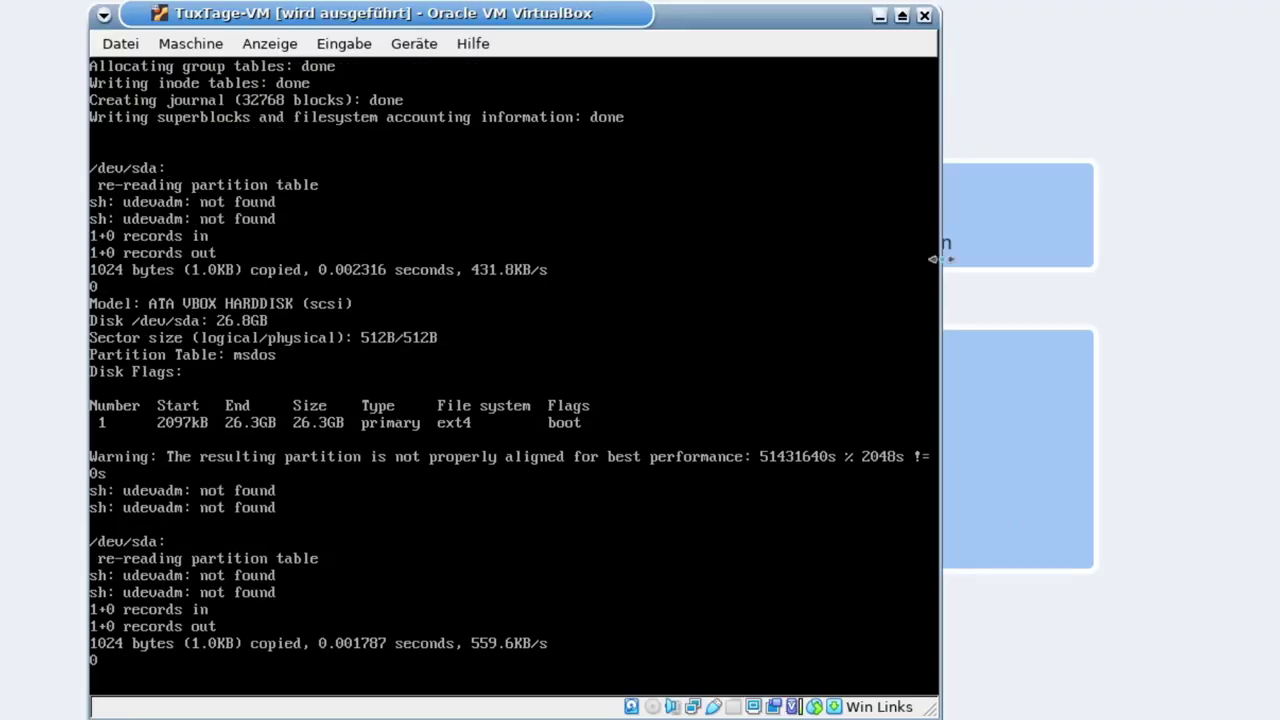
pyautogui.moveTo(548, 35); pyautogui.dragTo(588, 34)
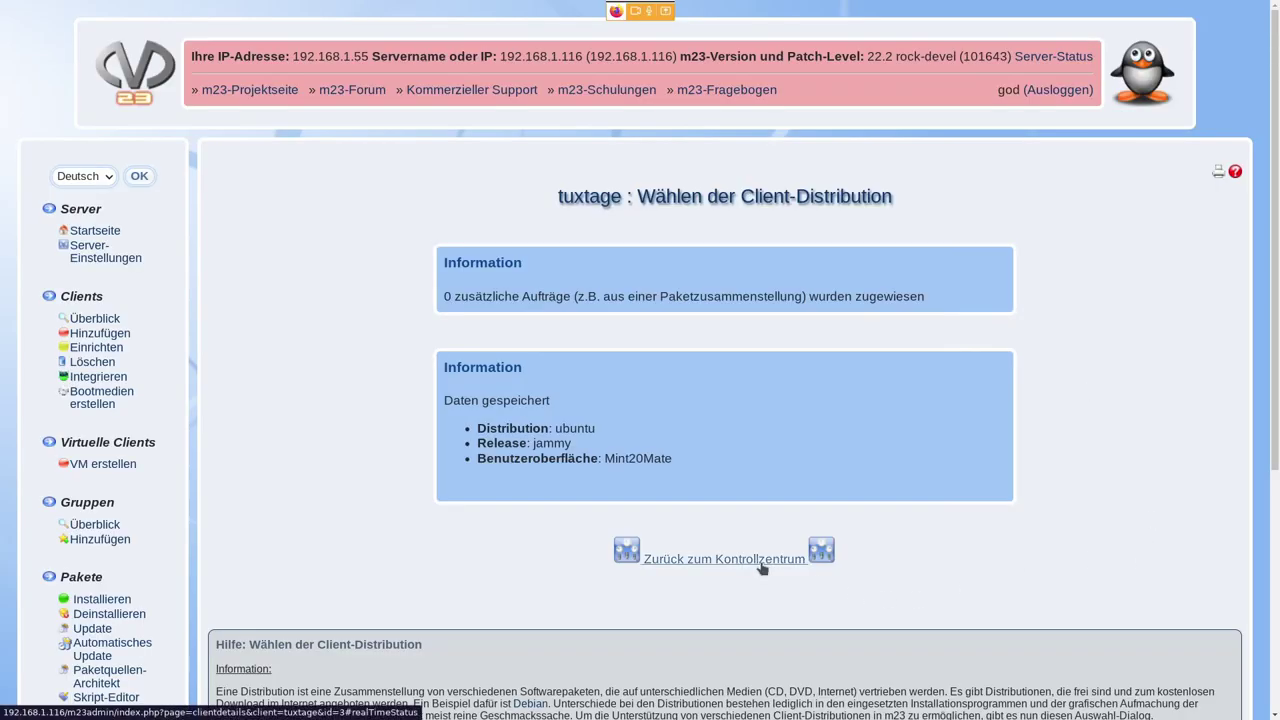
# - Check tuxtage's live status in its control centre, then open Hardware-Informationen
pyautogui.click(762, 568)
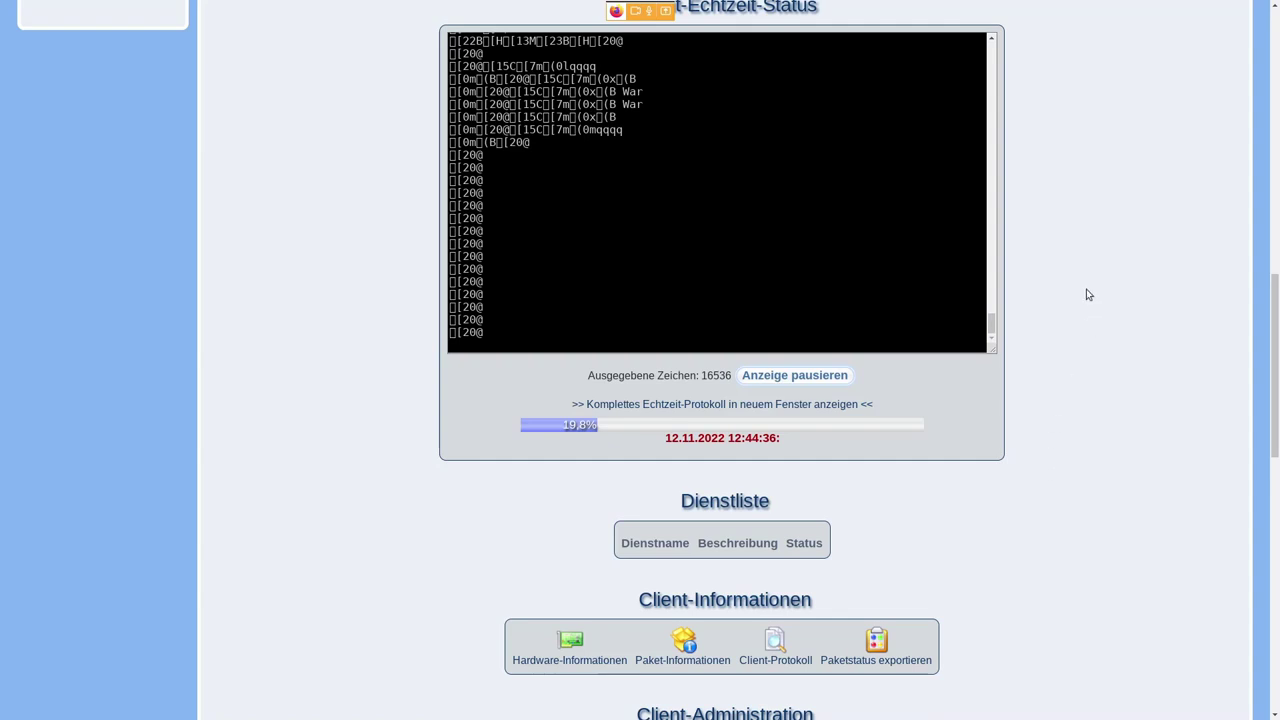
pyautogui.scroll(3, 1088, 294)
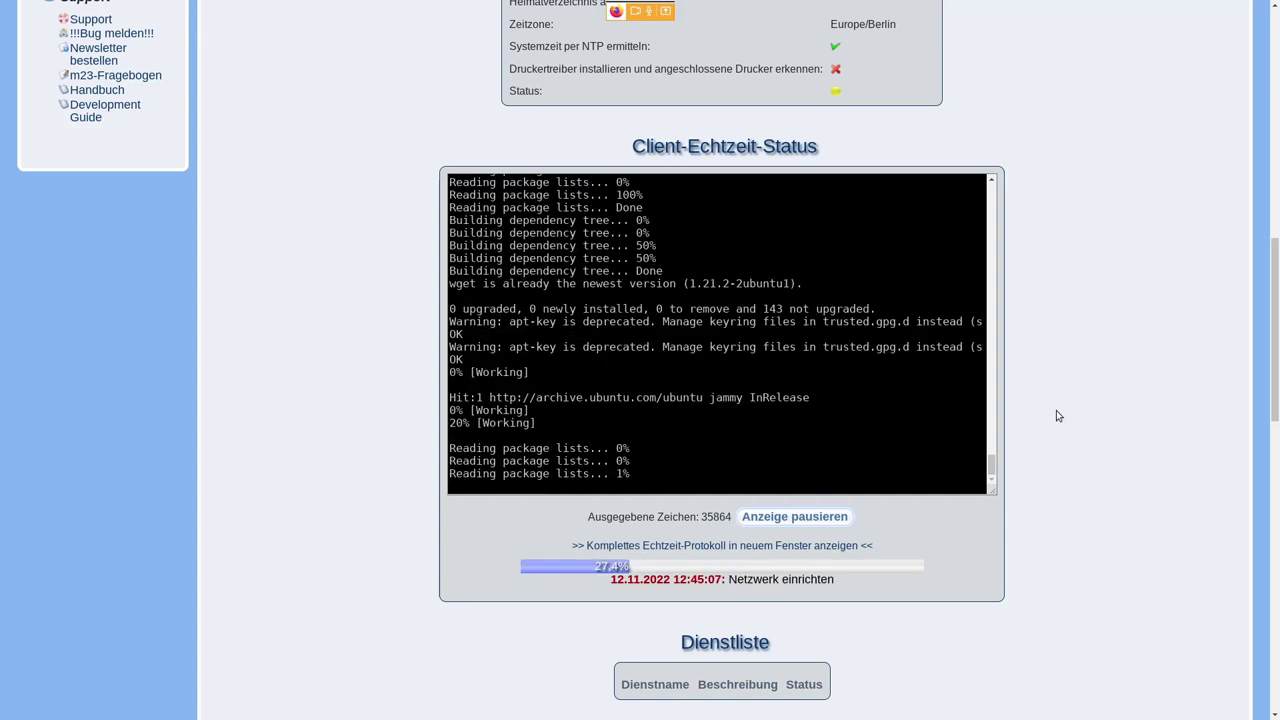
pyautogui.scroll(-4, 1058, 411)
pyautogui.scroll(-1, 1058, 414)
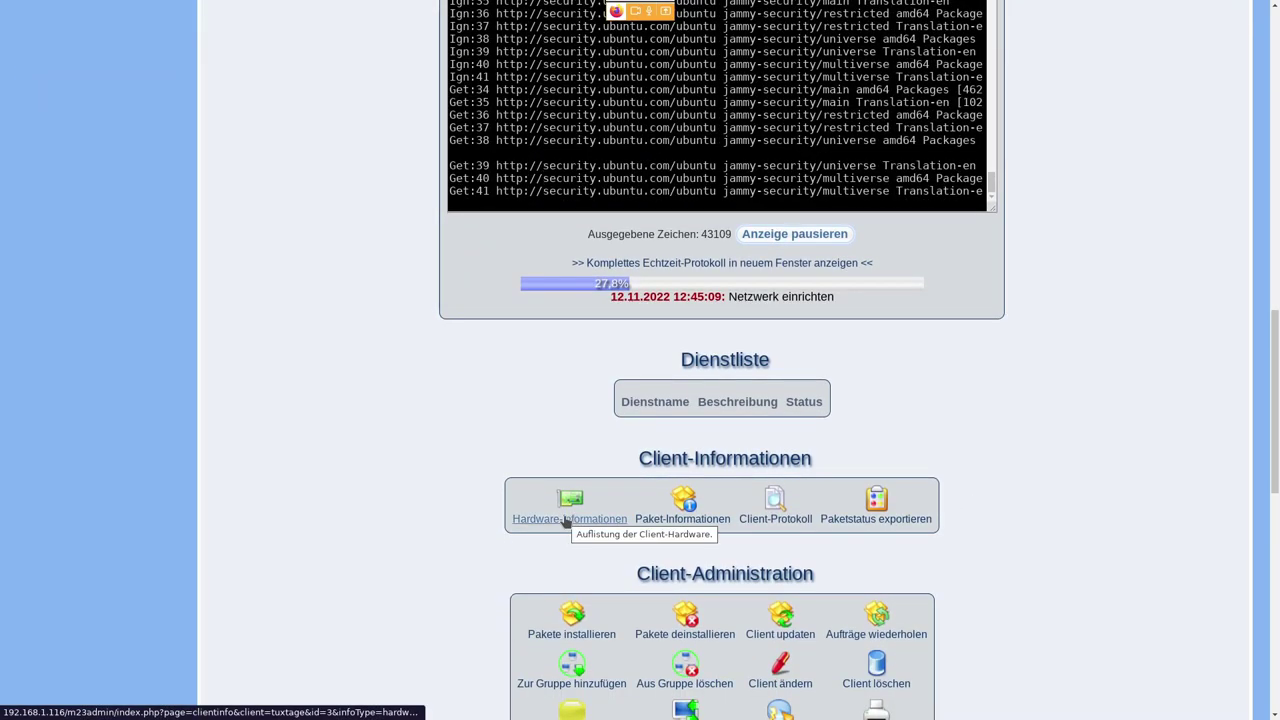
pyautogui.click(565, 521)
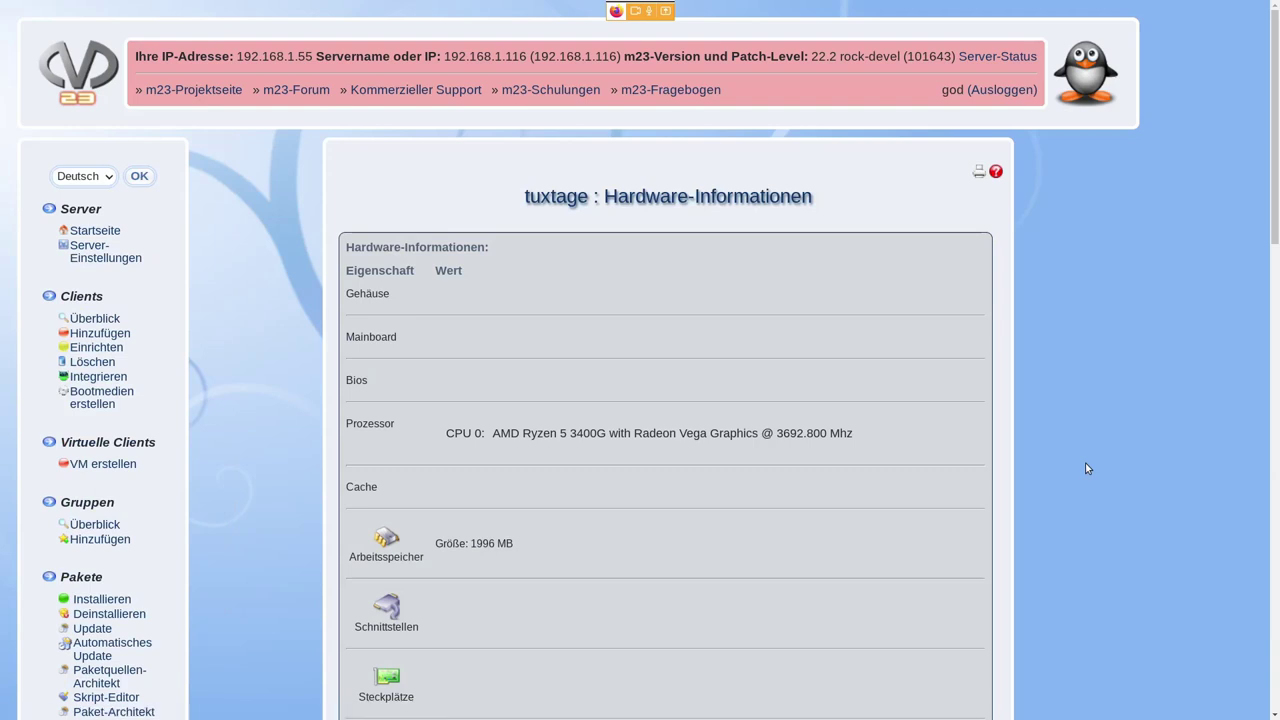
# - Highlight the processor description, 1996 MB memory, graphics card and sound controller entries
pyautogui.scroll(-4, 996, 437)
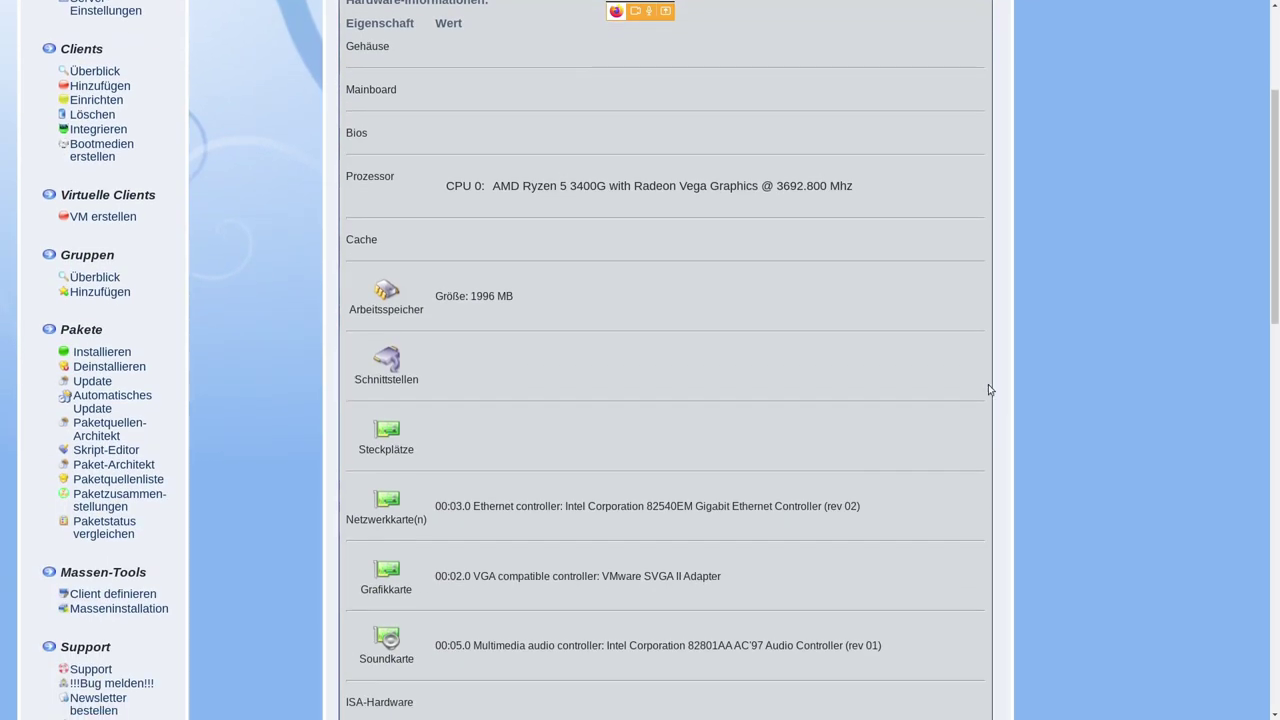
pyautogui.moveTo(900, 200); pyautogui.dragTo(444, 184)
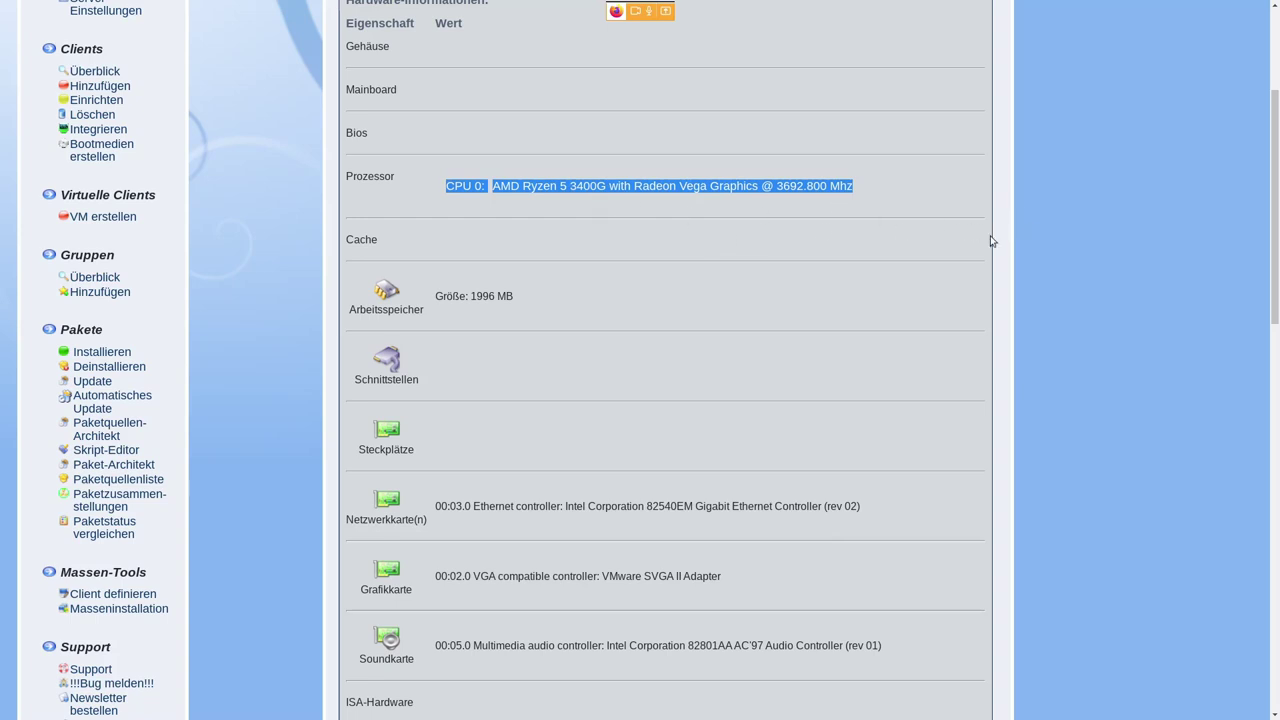
pyautogui.scroll(-3, 994, 240)
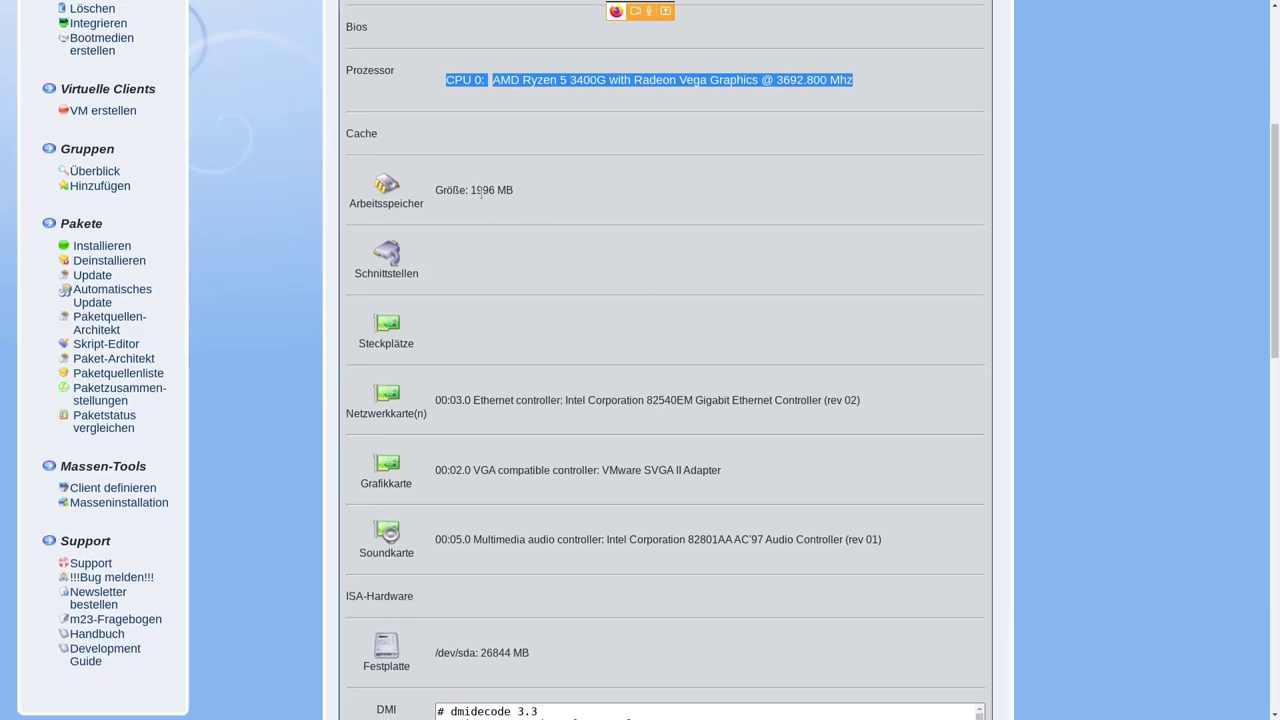
pyautogui.doubleClick(482, 190)
pyautogui.scroll(-5, 920, 283)
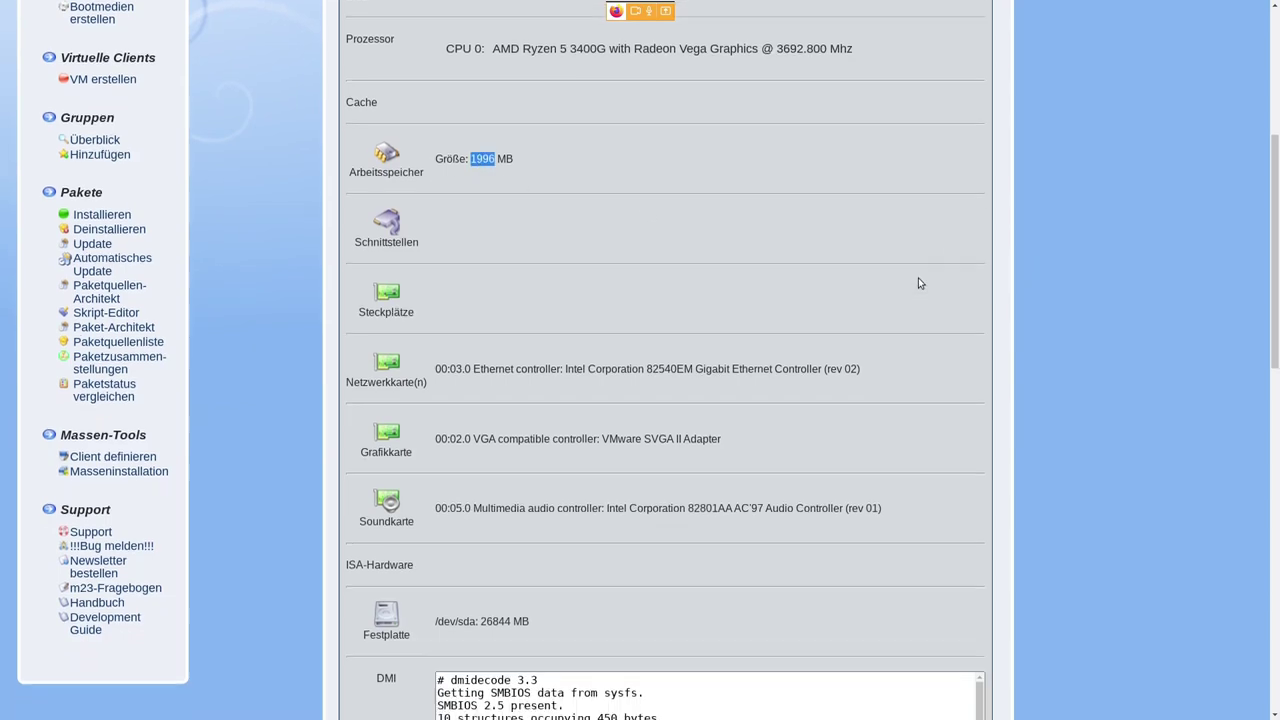
pyautogui.moveTo(527, 223); pyautogui.dragTo(727, 223)
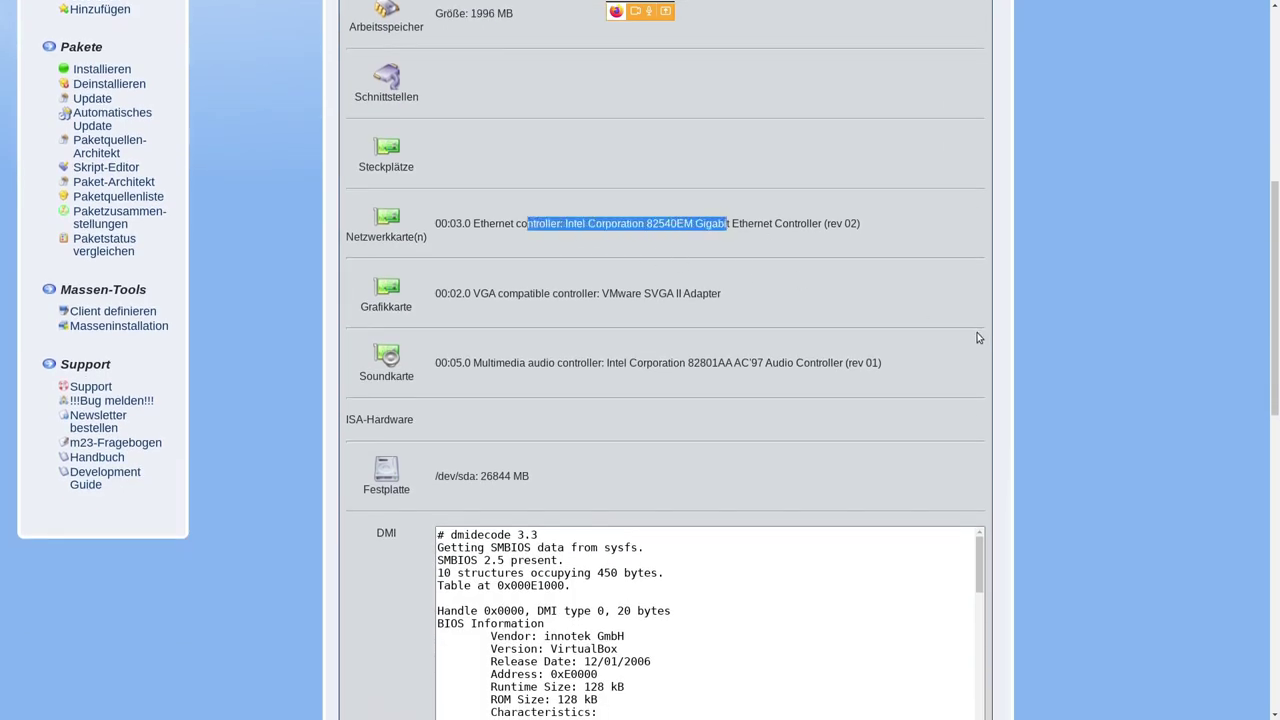
pyautogui.moveTo(552, 293); pyautogui.dragTo(722, 294)
pyautogui.moveTo(574, 363); pyautogui.dragTo(822, 363)
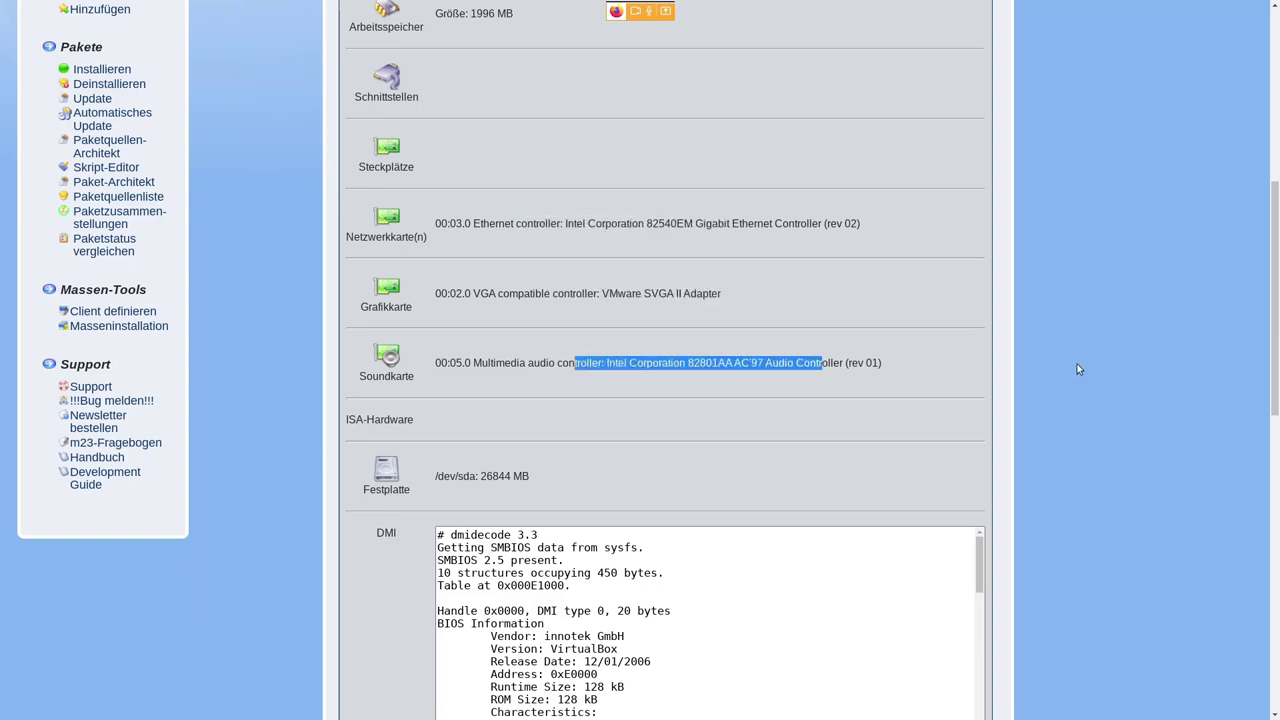
pyautogui.scroll(-4, 1023, 356)
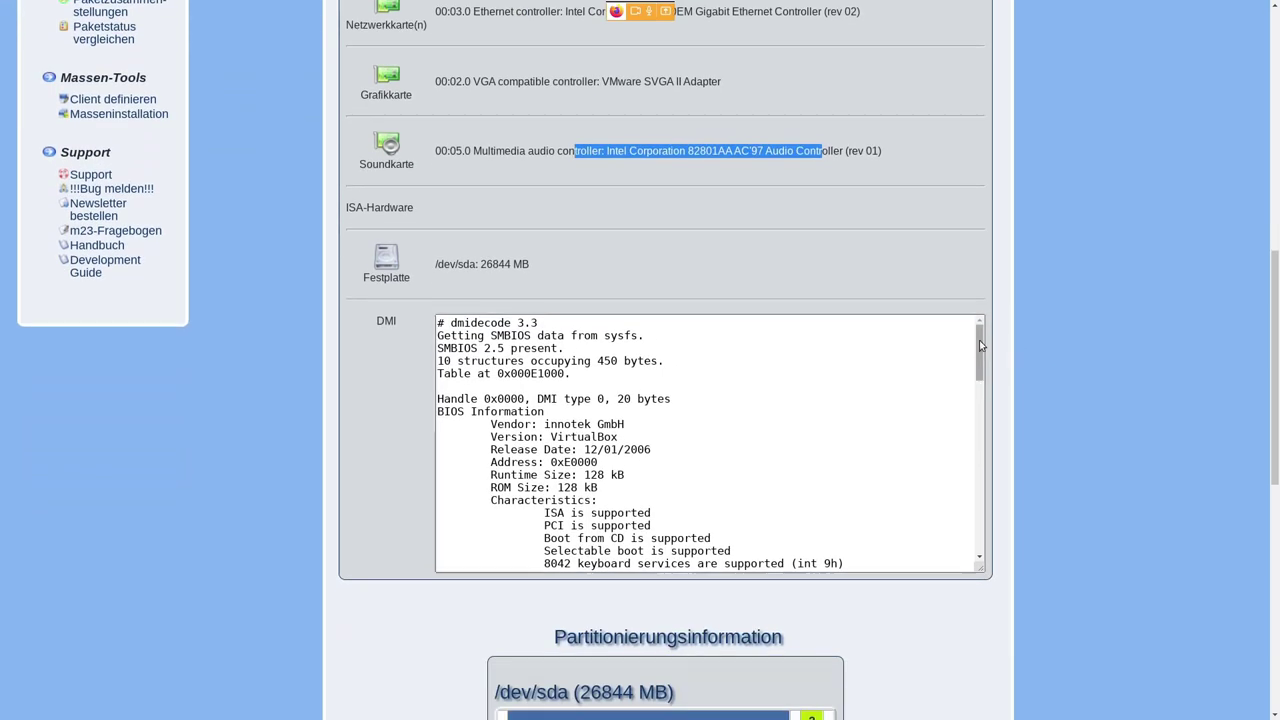
# - Inspect the DMI box and partition table (ext4 sda1, linux-swap sda2), then return to the control centre
pyautogui.moveTo(977, 346); pyautogui.dragTo(988, 525)
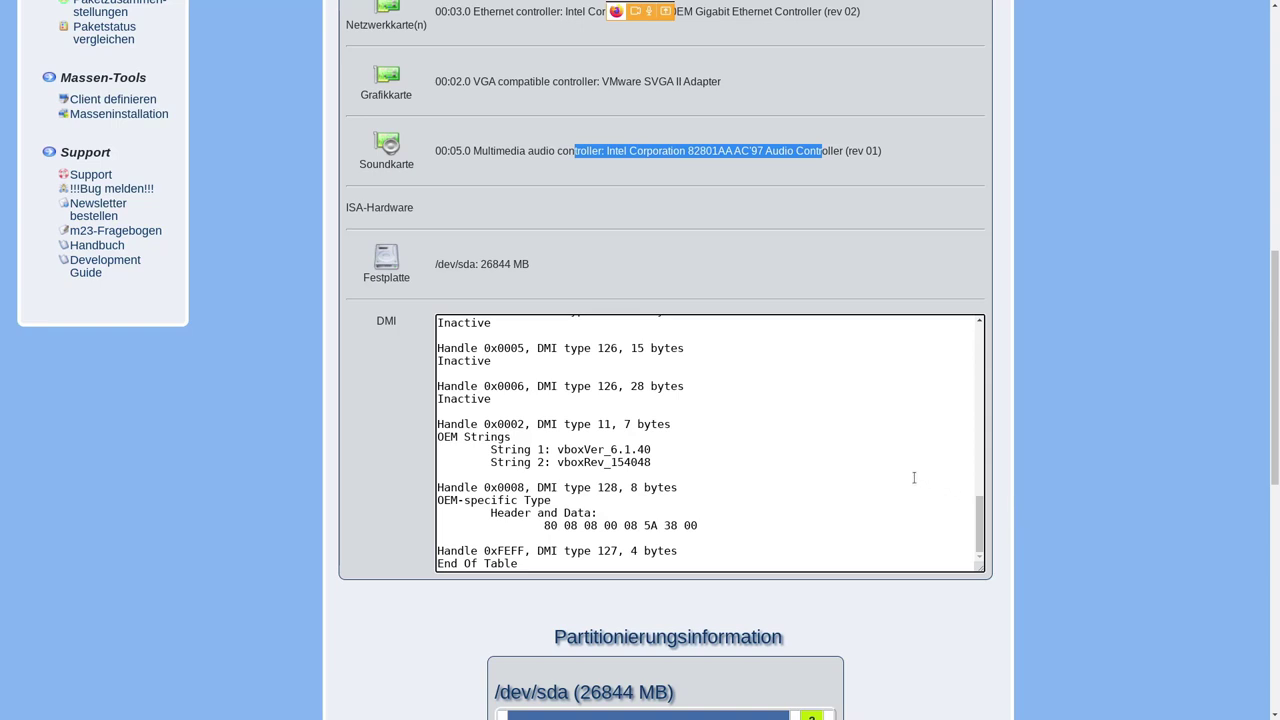
pyautogui.scroll(8, 914, 478)
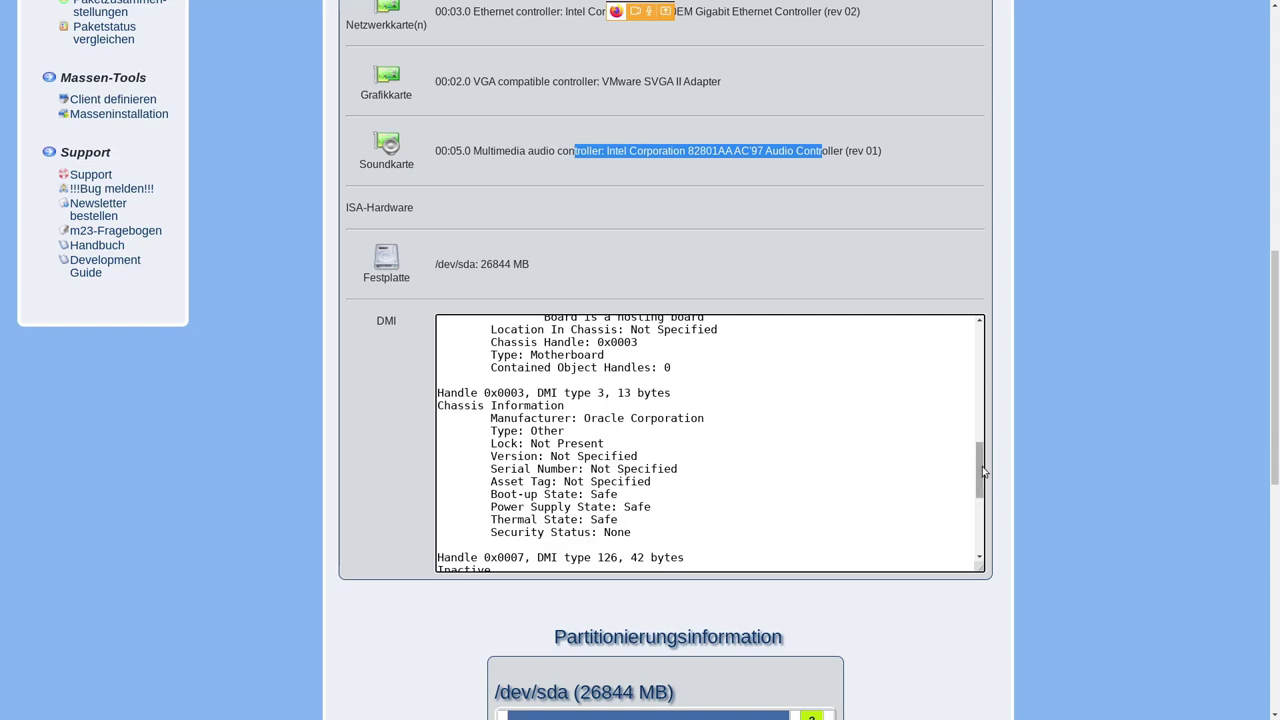
pyautogui.moveTo(983, 470); pyautogui.dragTo(984, 428)
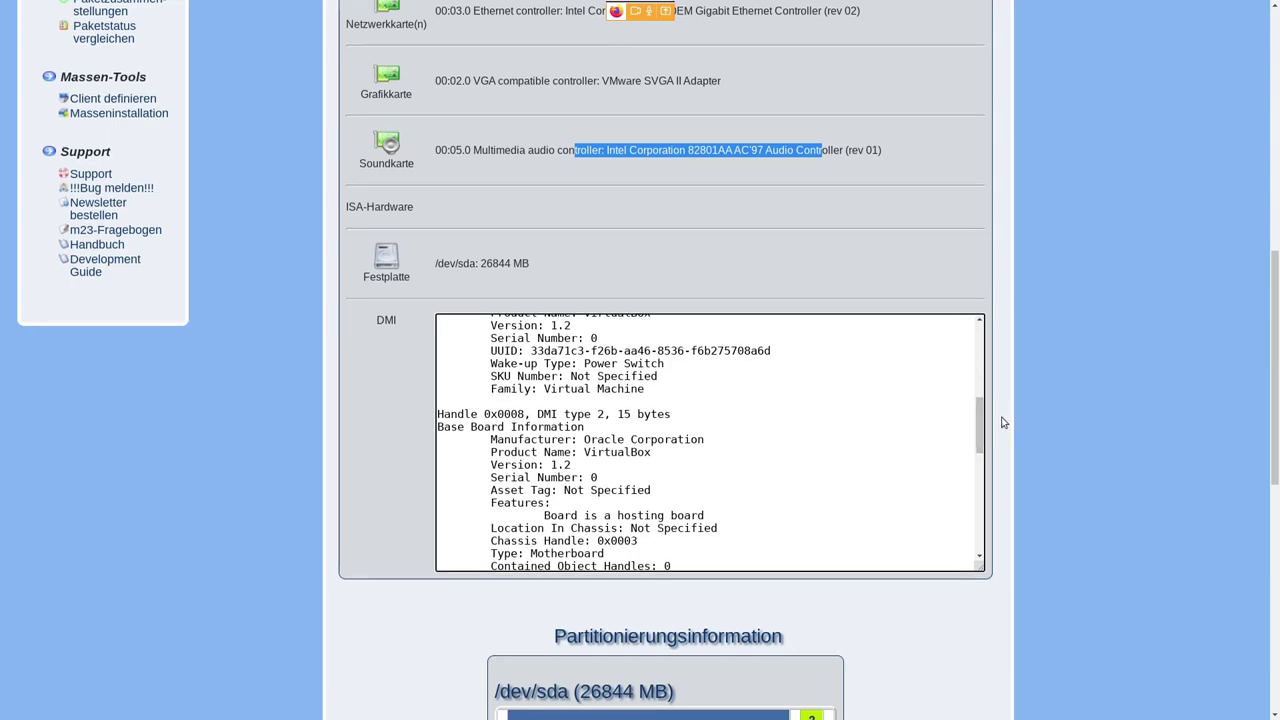
pyautogui.scroll(-5, 1004, 423)
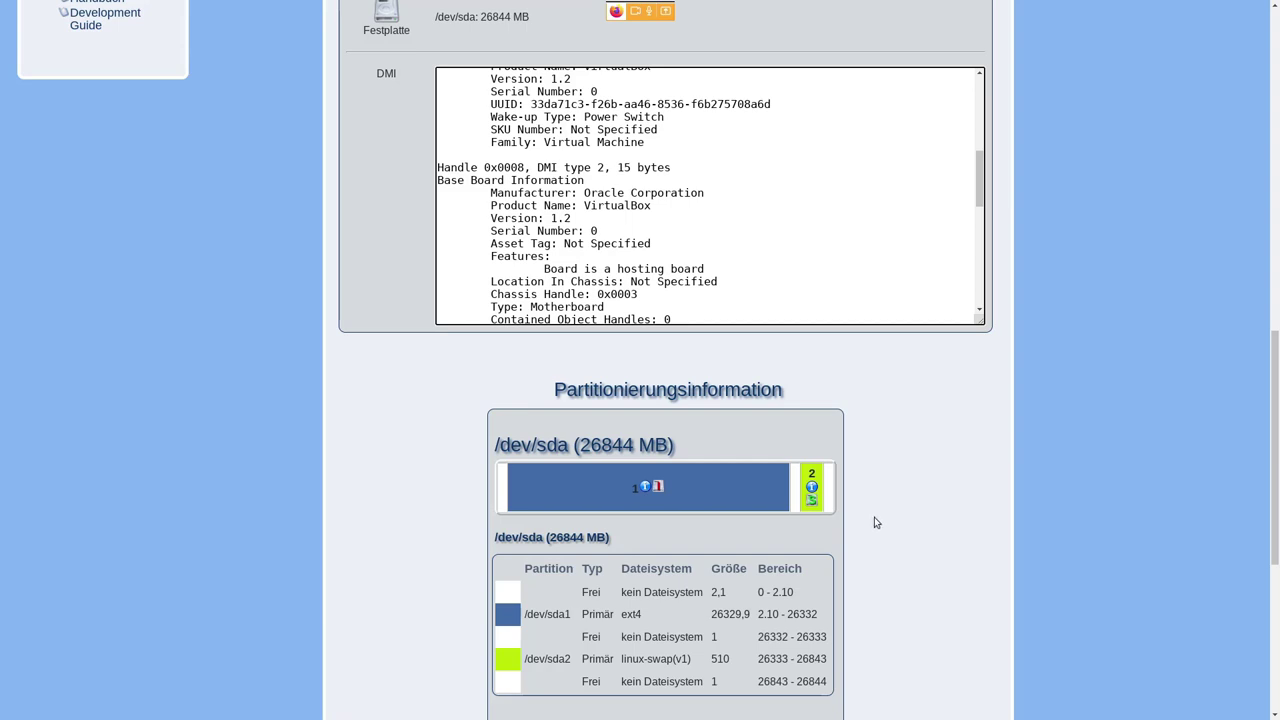
pyautogui.scroll(-3, 908, 519)
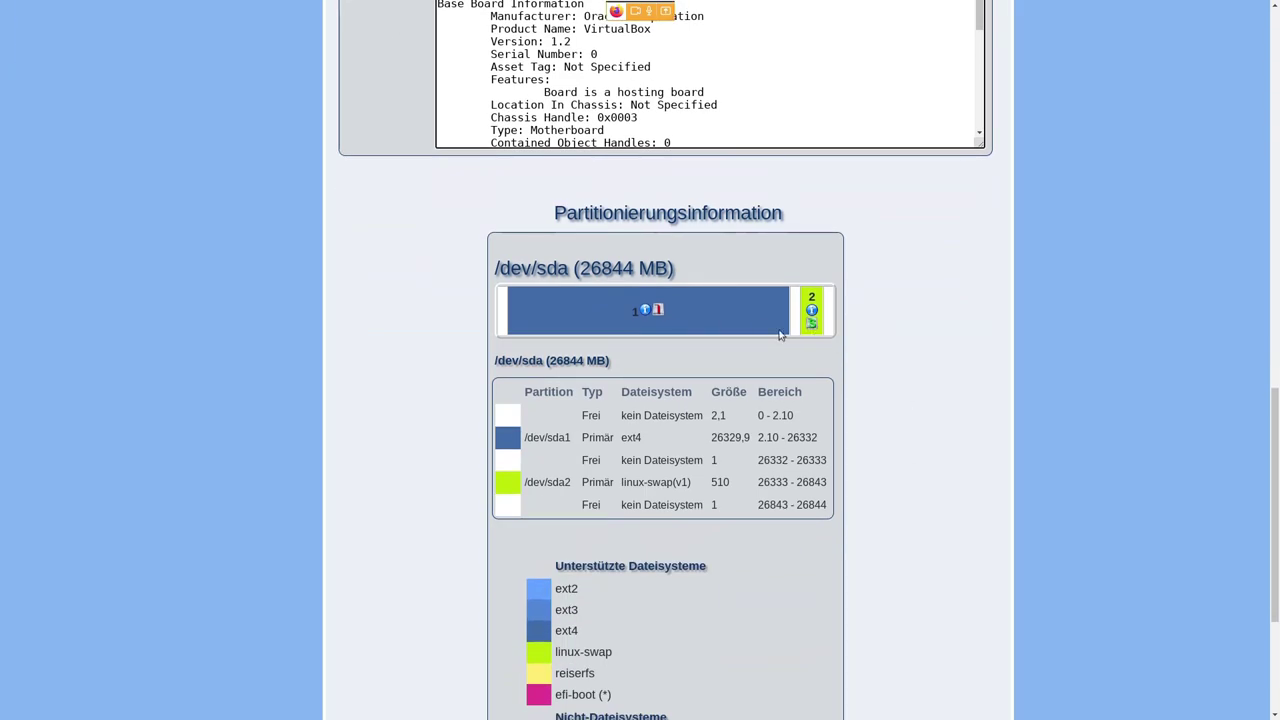
pyautogui.scroll(-3, 914, 412)
pyautogui.scroll(-2, 910, 412)
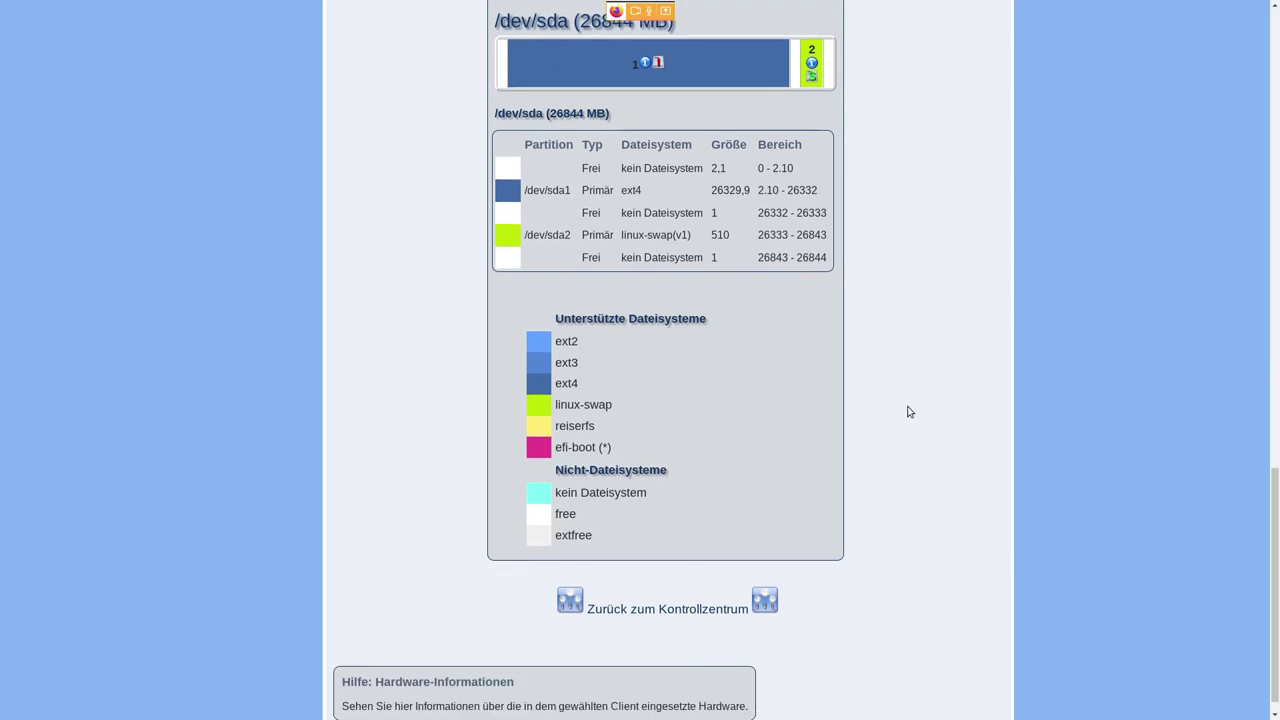
pyautogui.scroll(1, 895, 416)
pyautogui.click(713, 649)
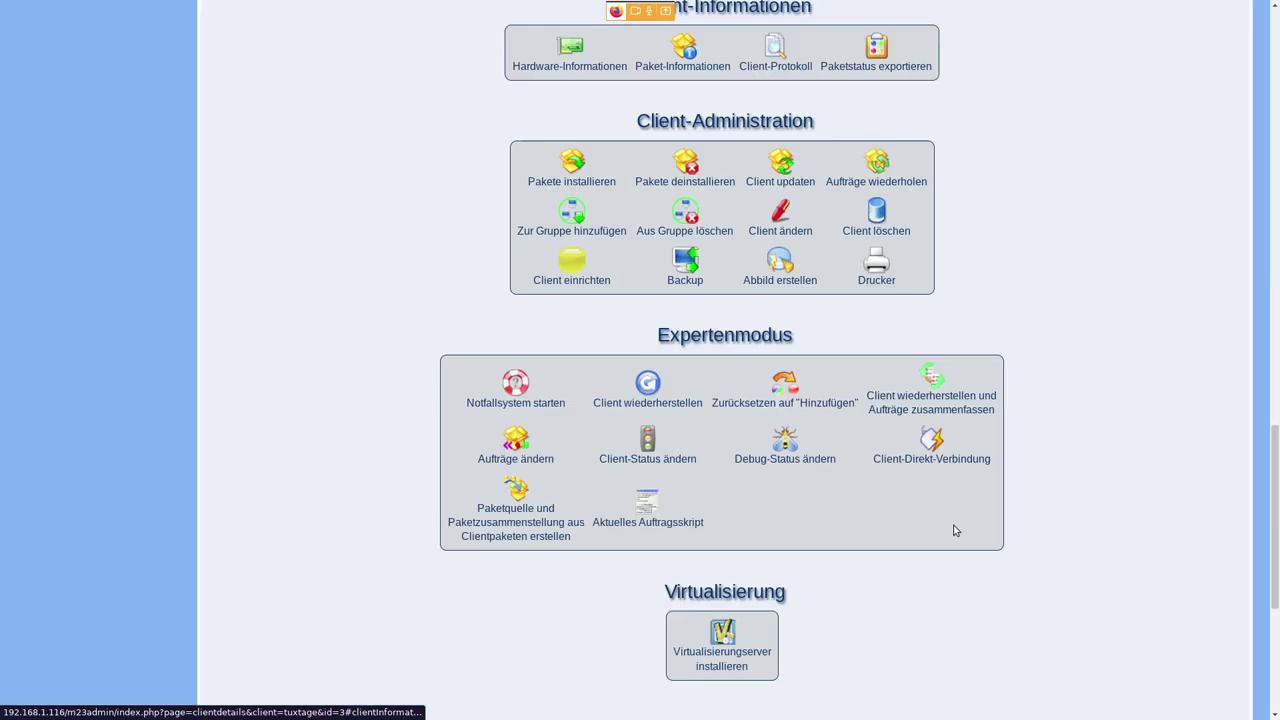
pyautogui.scroll(2, 1049, 451)
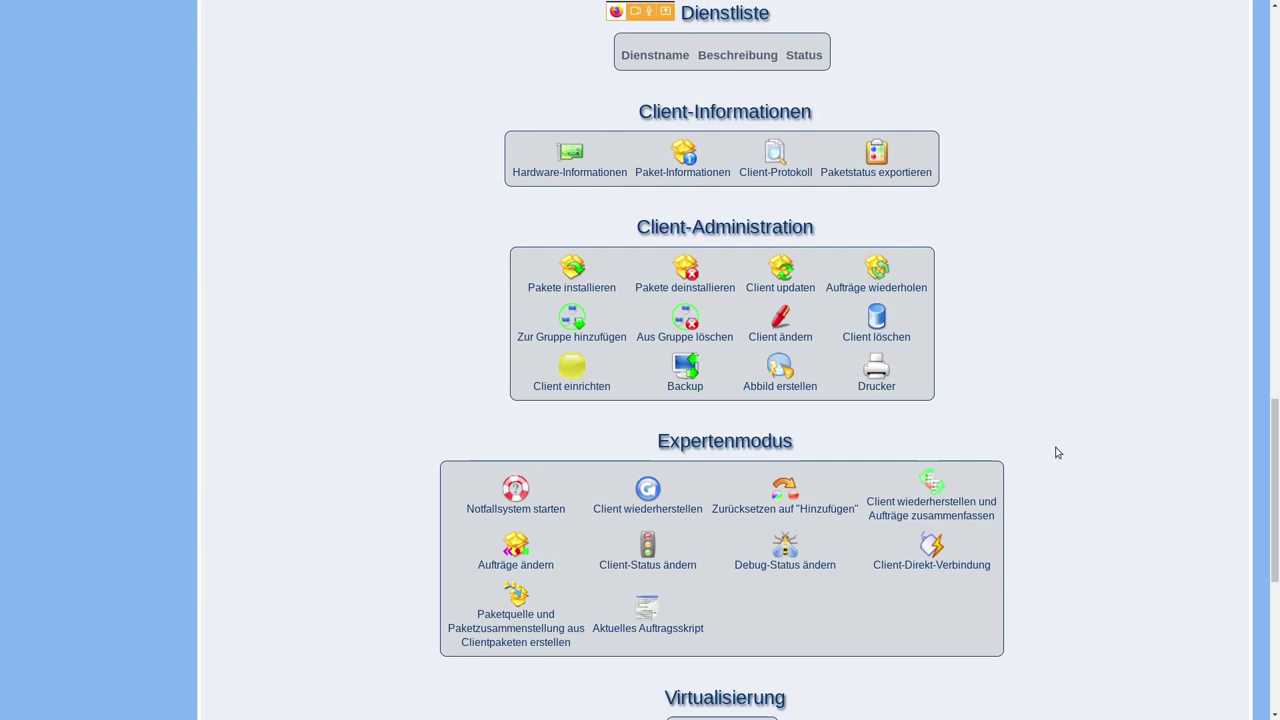
pyautogui.scroll(2, 1080, 430)
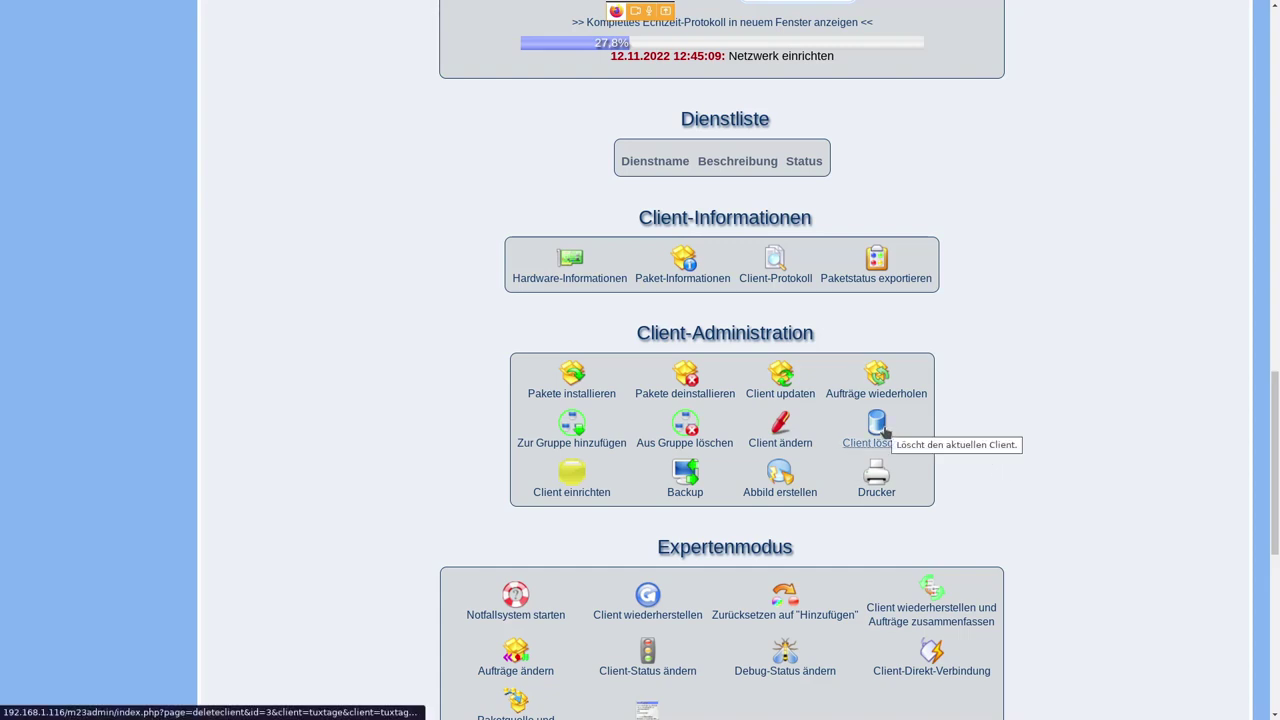
pyautogui.scroll(-1, 594, 517)
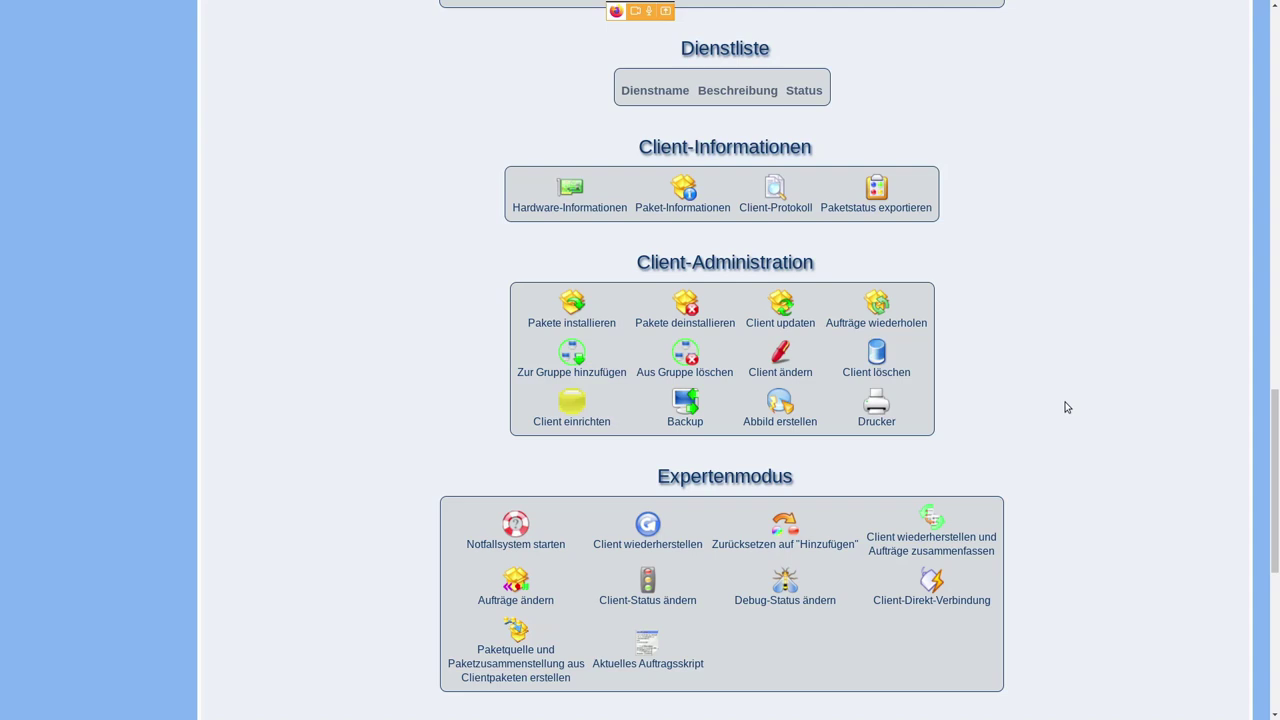
pyautogui.scroll(-1, 1066, 404)
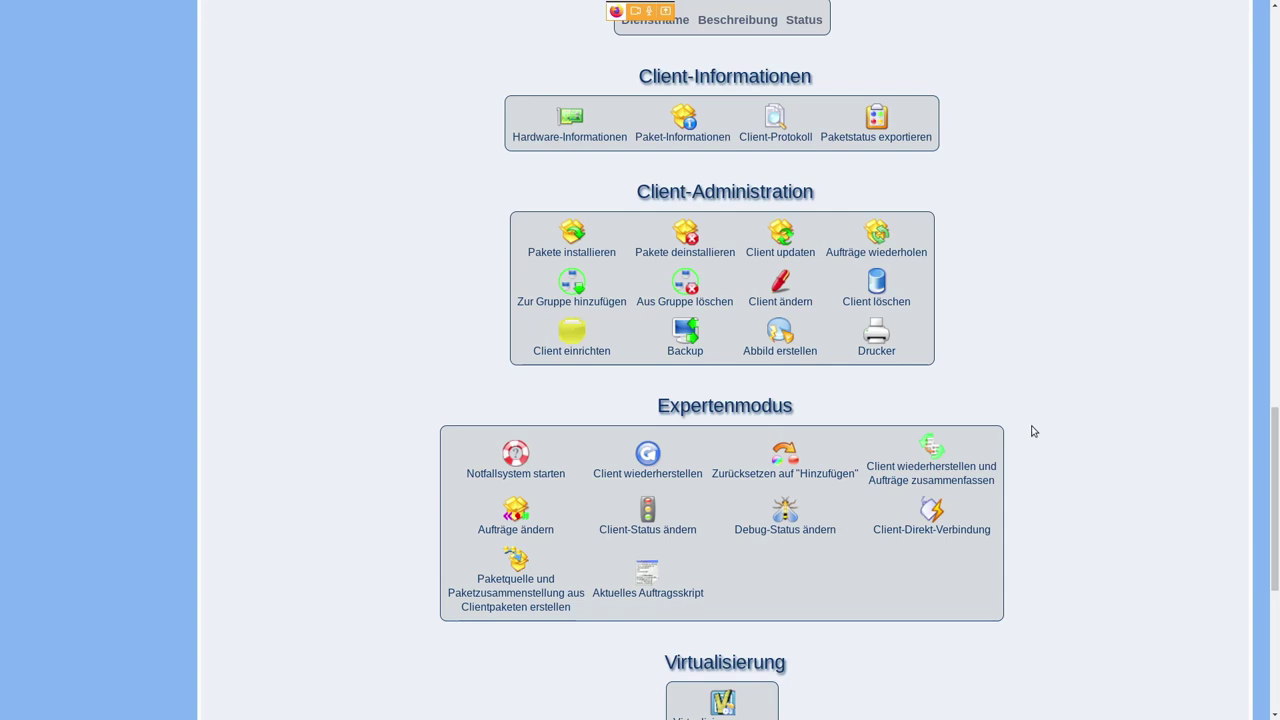
pyautogui.scroll(-1, 1033, 431)
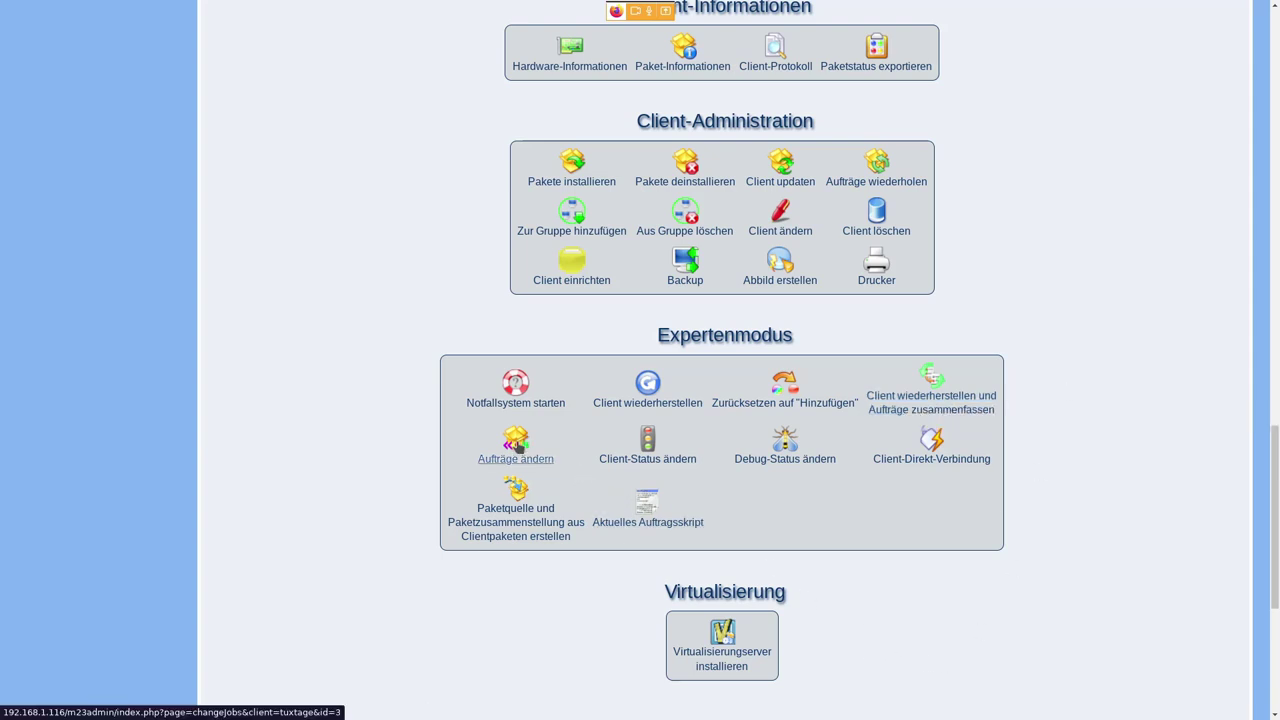
pyautogui.click(519, 446)
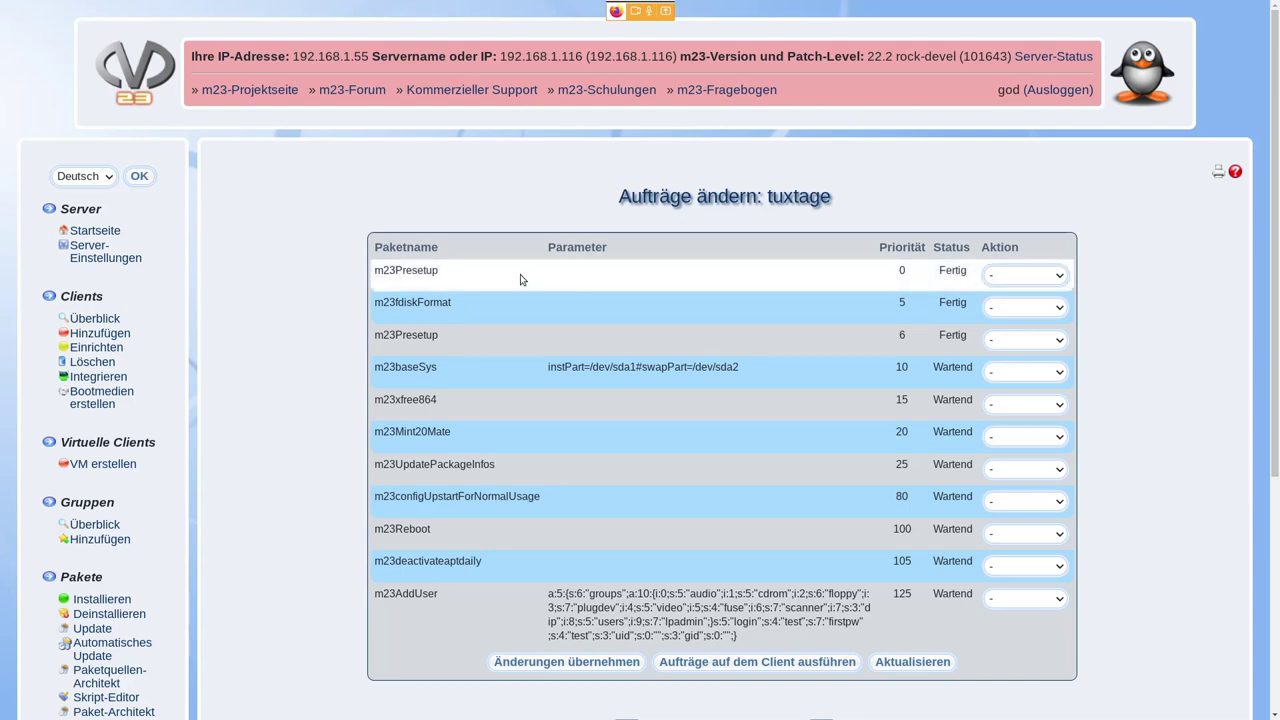
pyautogui.doubleClick(424, 272)
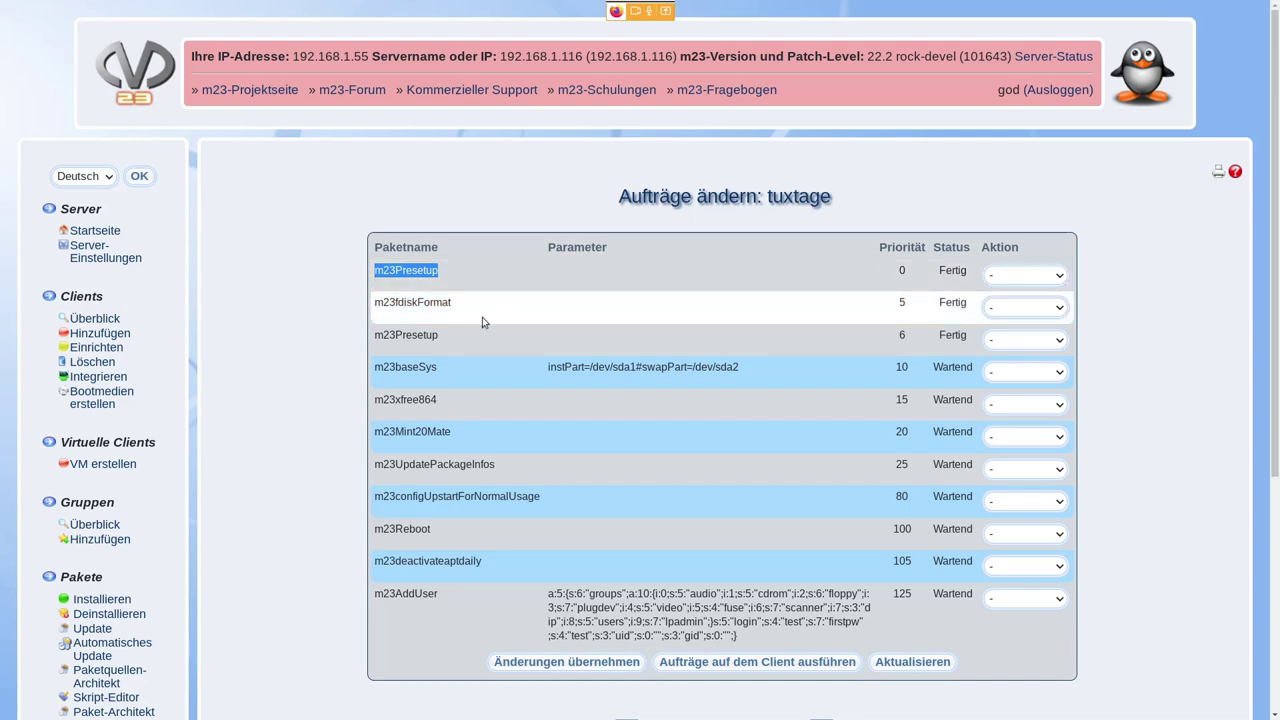
pyautogui.moveTo(456, 307); pyautogui.dragTo(377, 304)
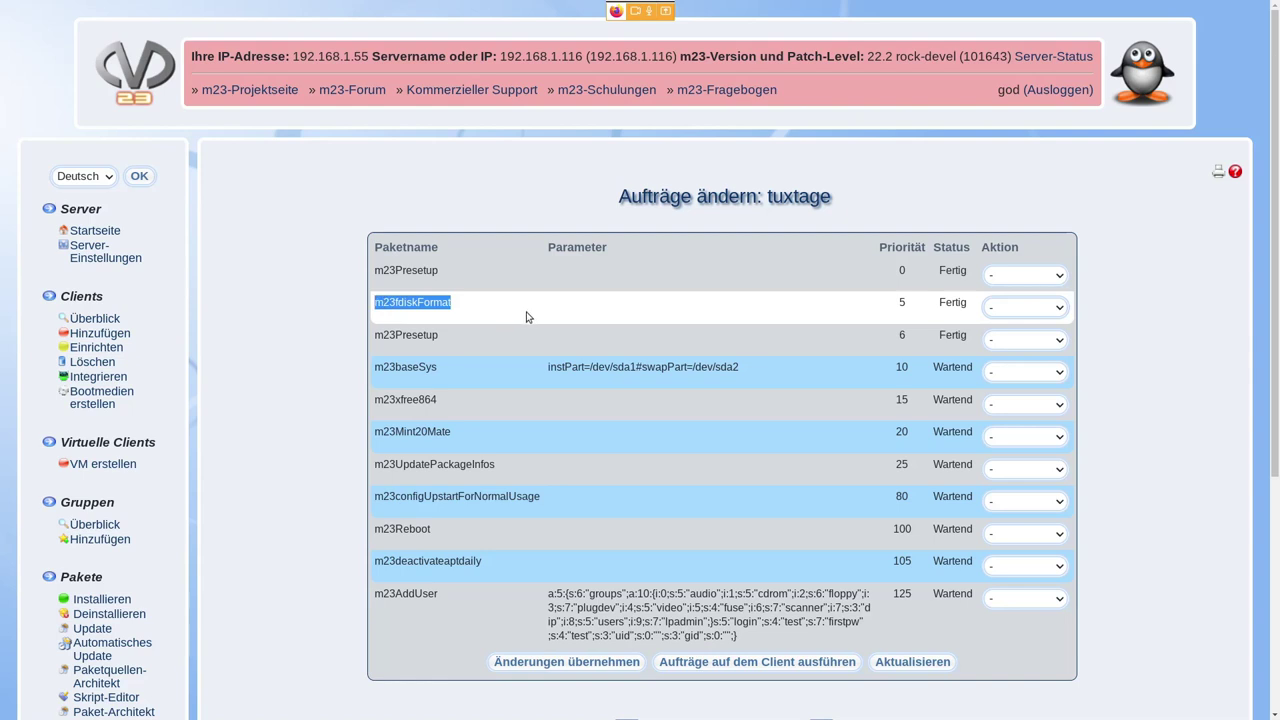
pyautogui.click(456, 341)
pyautogui.moveTo(456, 341); pyautogui.dragTo(375, 337)
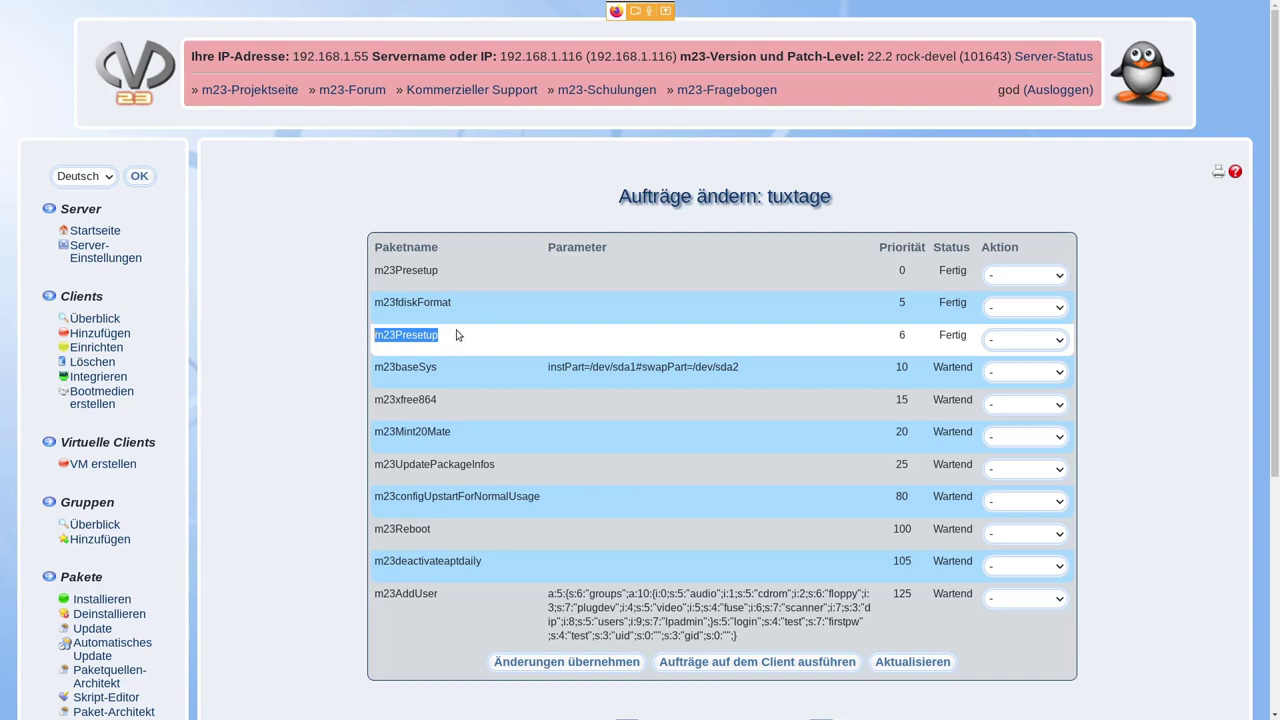
pyautogui.doubleClick(405, 367)
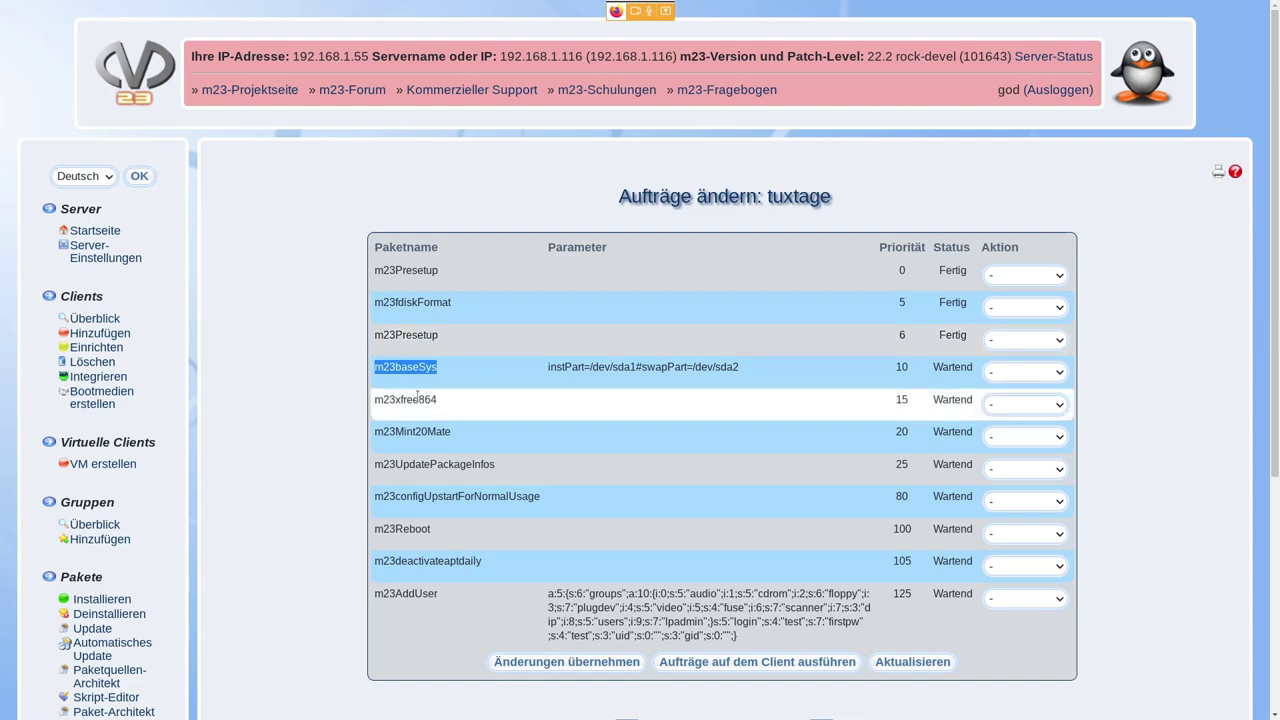
pyautogui.doubleClick(596, 402)
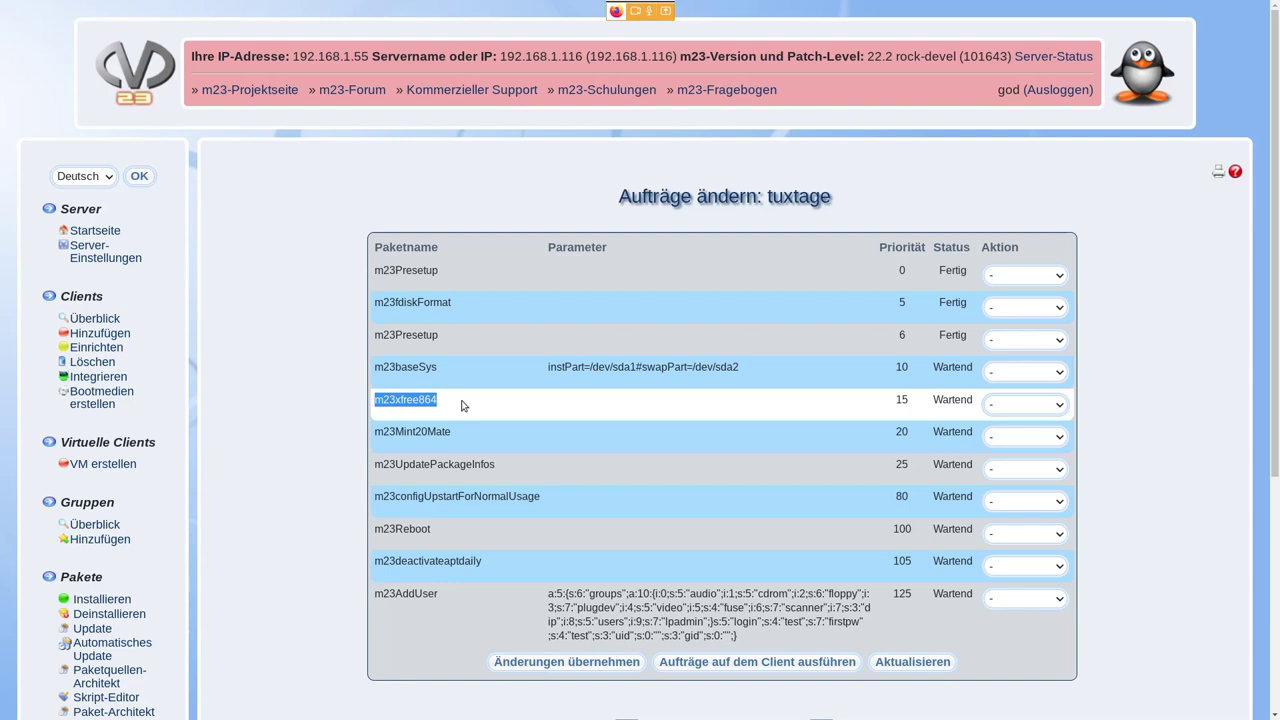
pyautogui.click(463, 406)
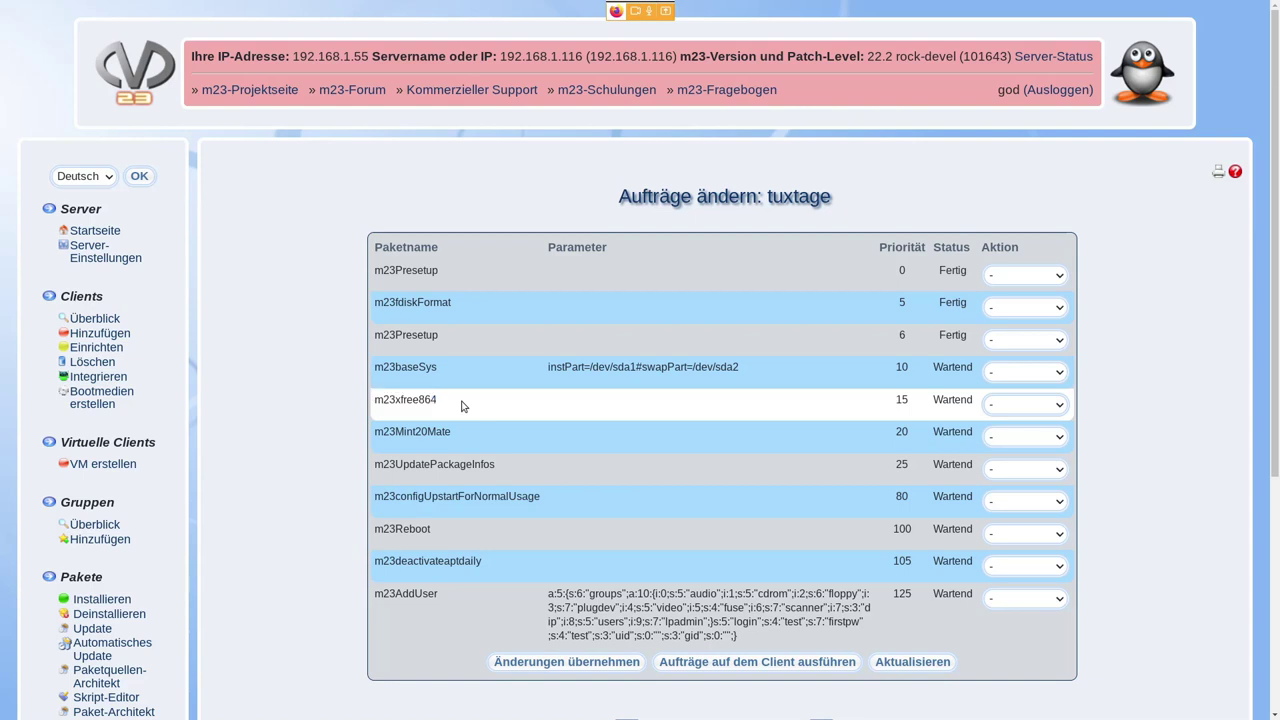
pyautogui.moveTo(479, 434); pyautogui.dragTo(374, 433)
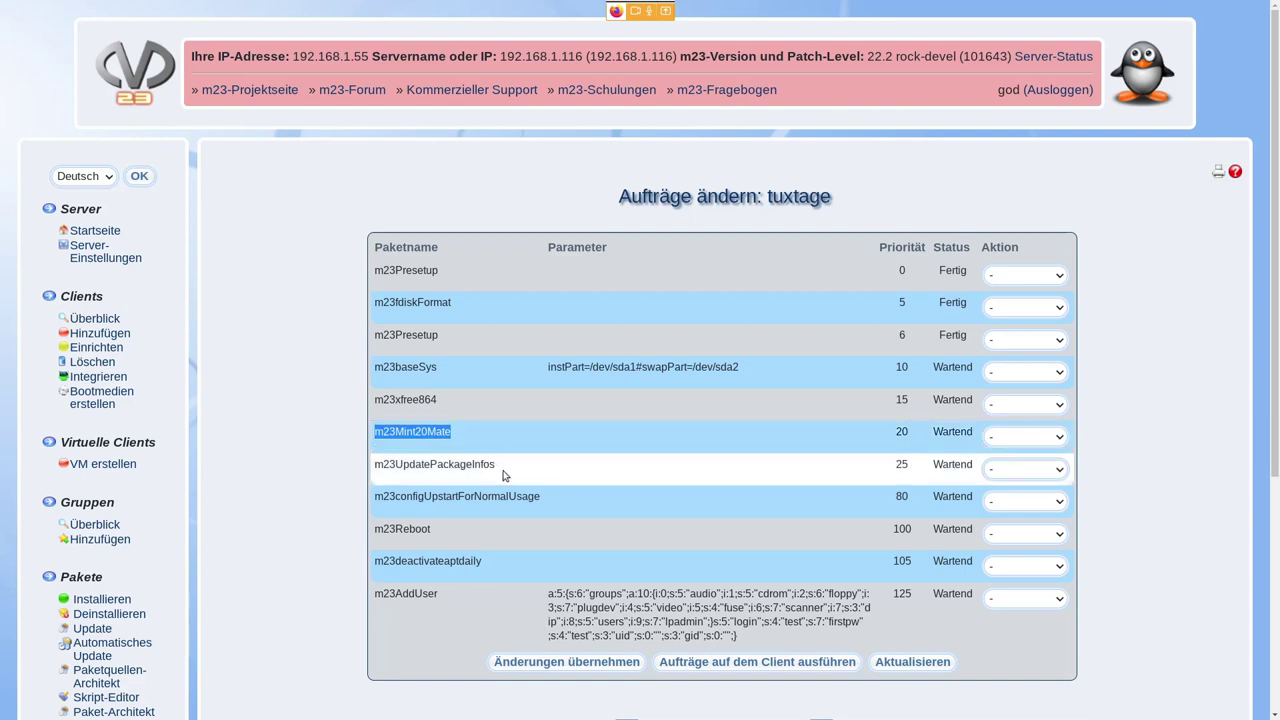
pyautogui.click(505, 476)
pyautogui.moveTo(505, 476); pyautogui.dragTo(386, 476)
pyautogui.click(386, 474)
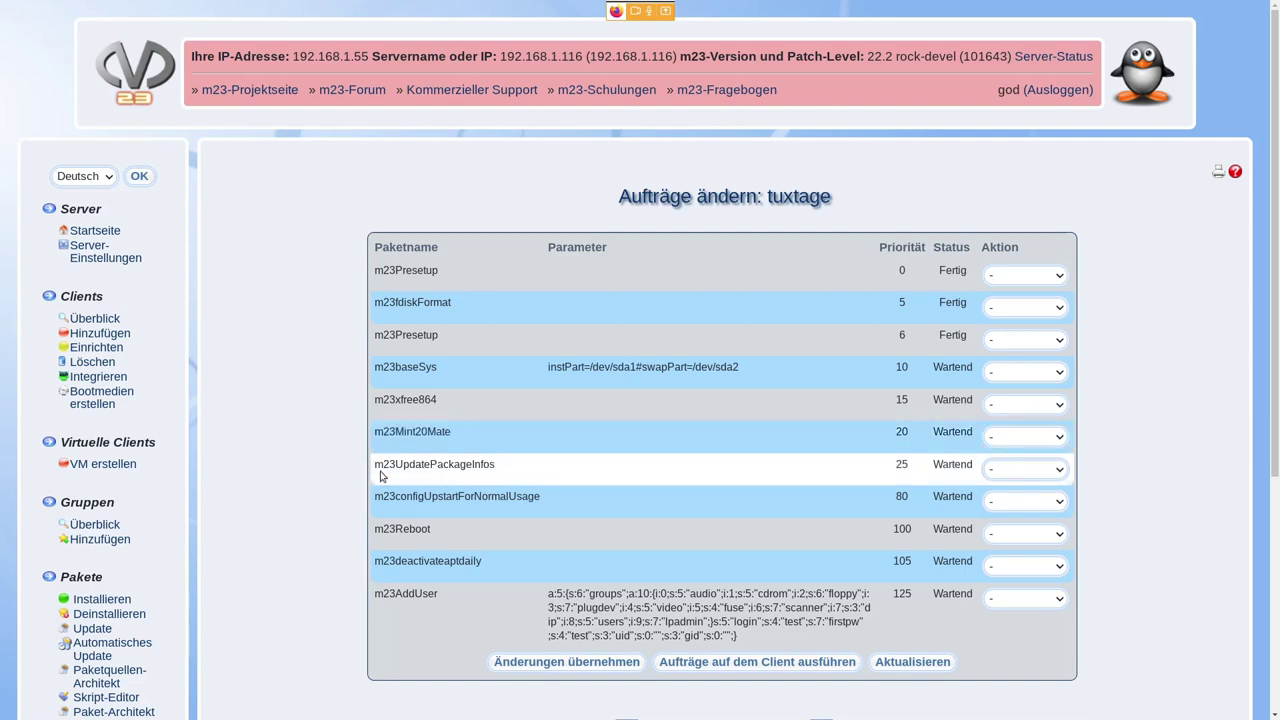
pyautogui.doubleClick(377, 466)
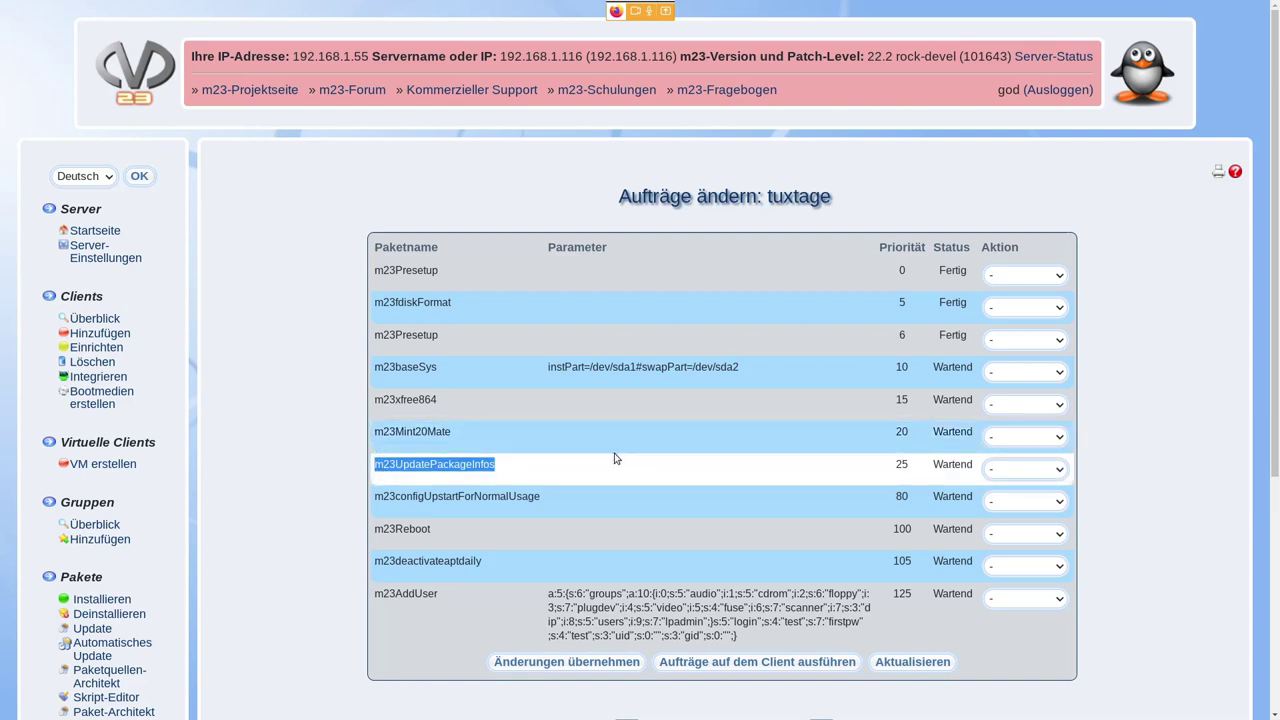
pyautogui.click(552, 465)
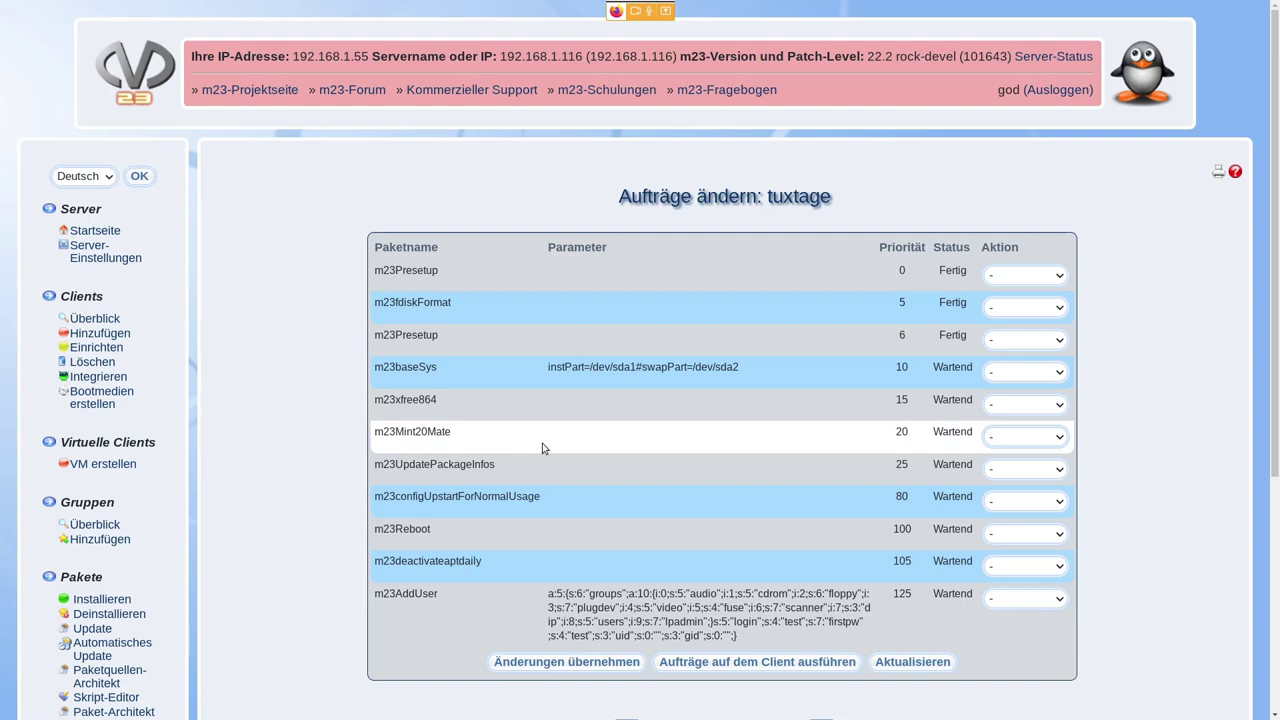
pyautogui.scroll(-1, 565, 496)
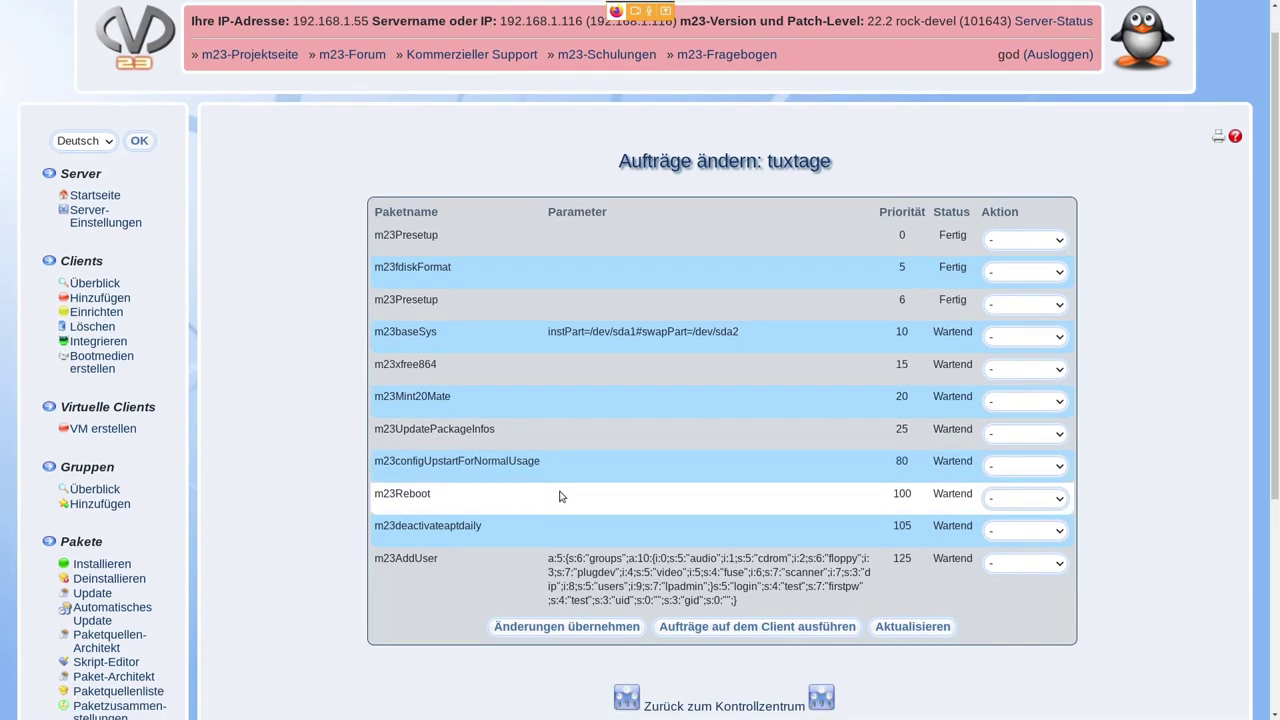
pyautogui.doubleClick(494, 466)
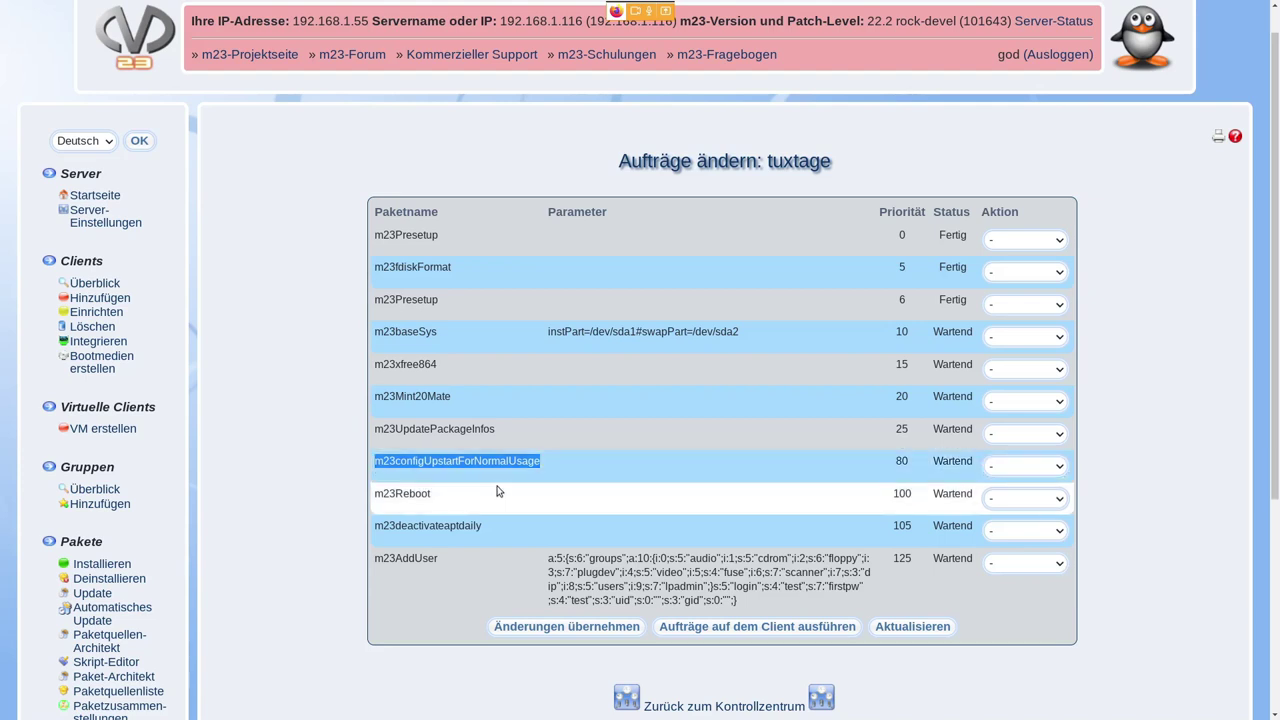
pyautogui.click(527, 475)
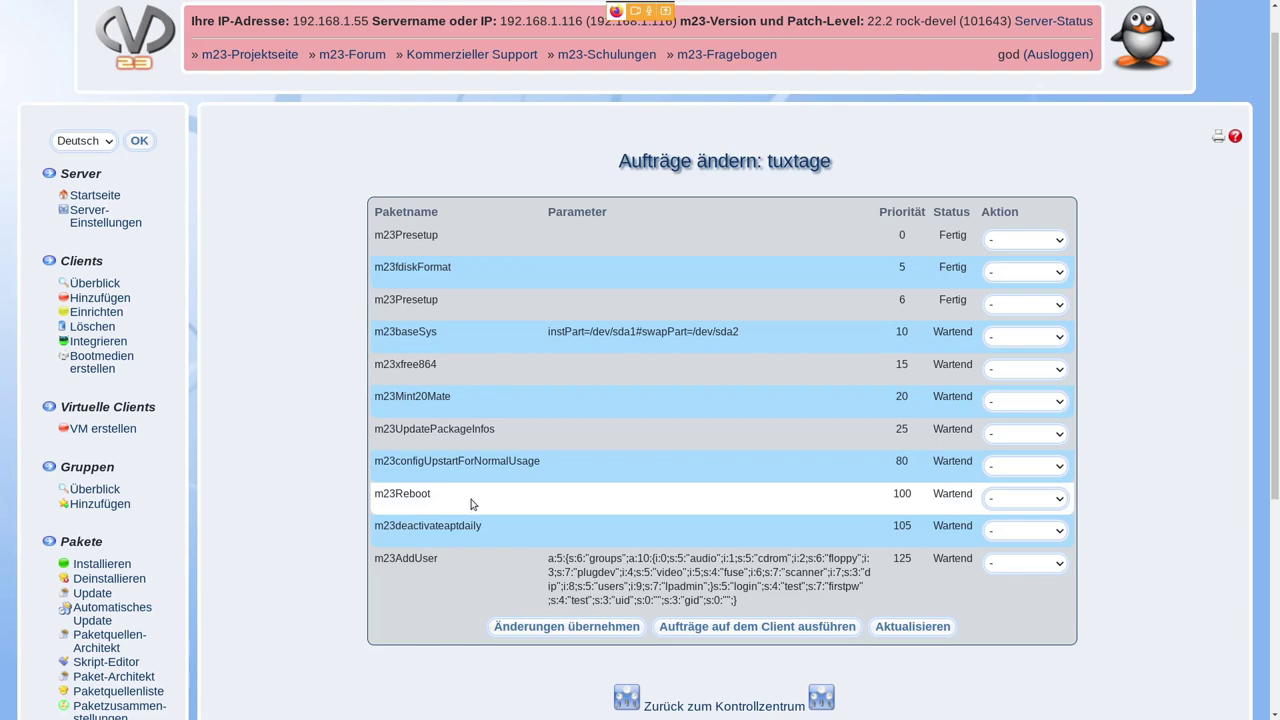
pyautogui.moveTo(448, 509); pyautogui.dragTo(373, 495)
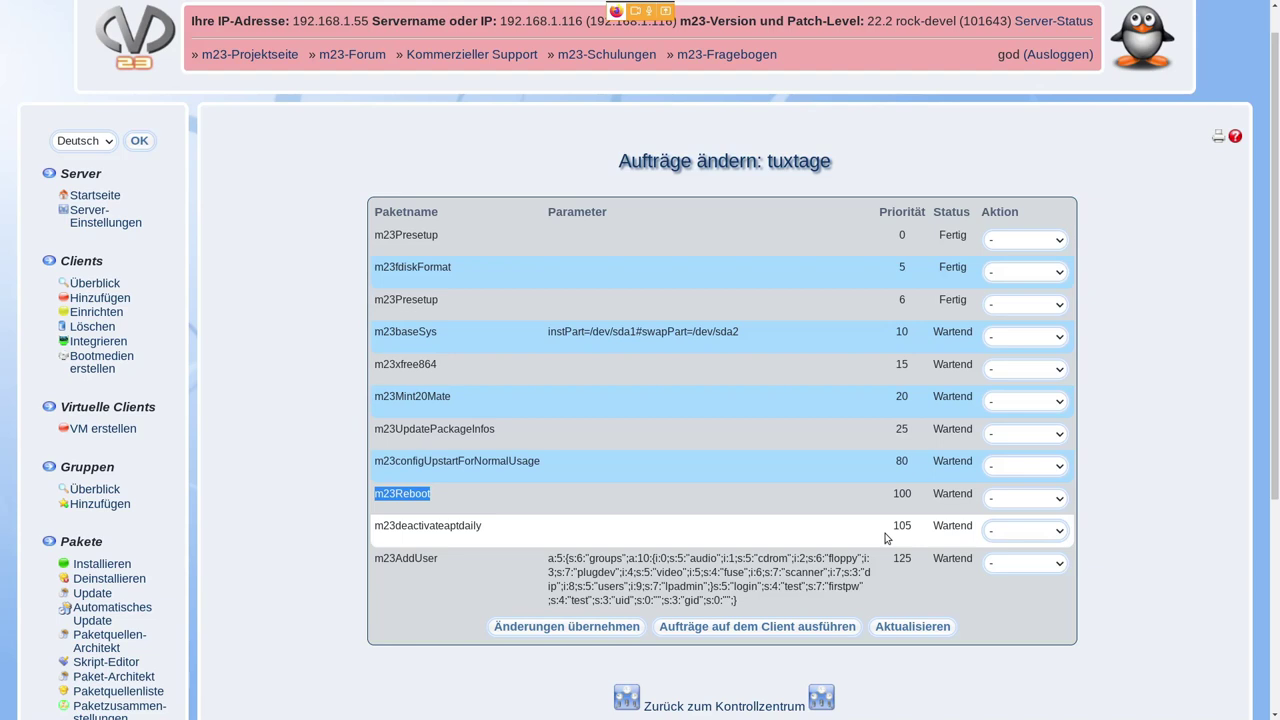
pyautogui.moveTo(920, 537); pyautogui.dragTo(892, 530)
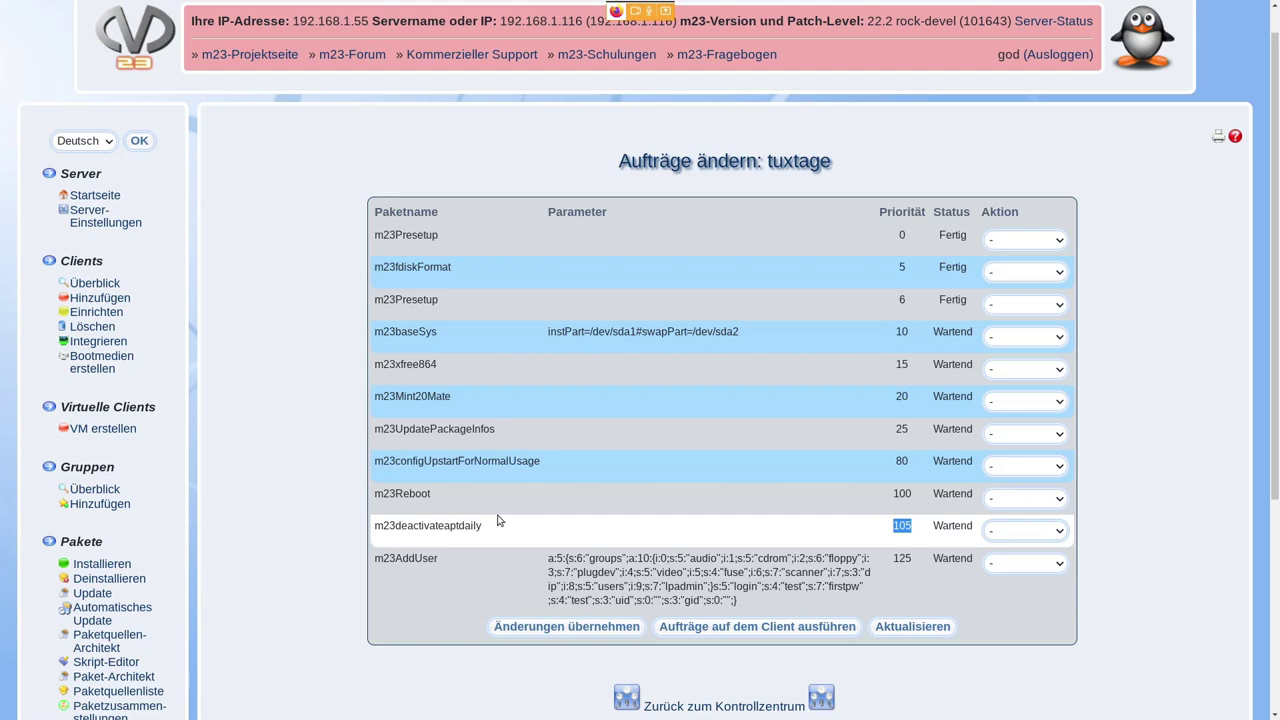
pyautogui.click(453, 560)
pyautogui.doubleClick(414, 565)
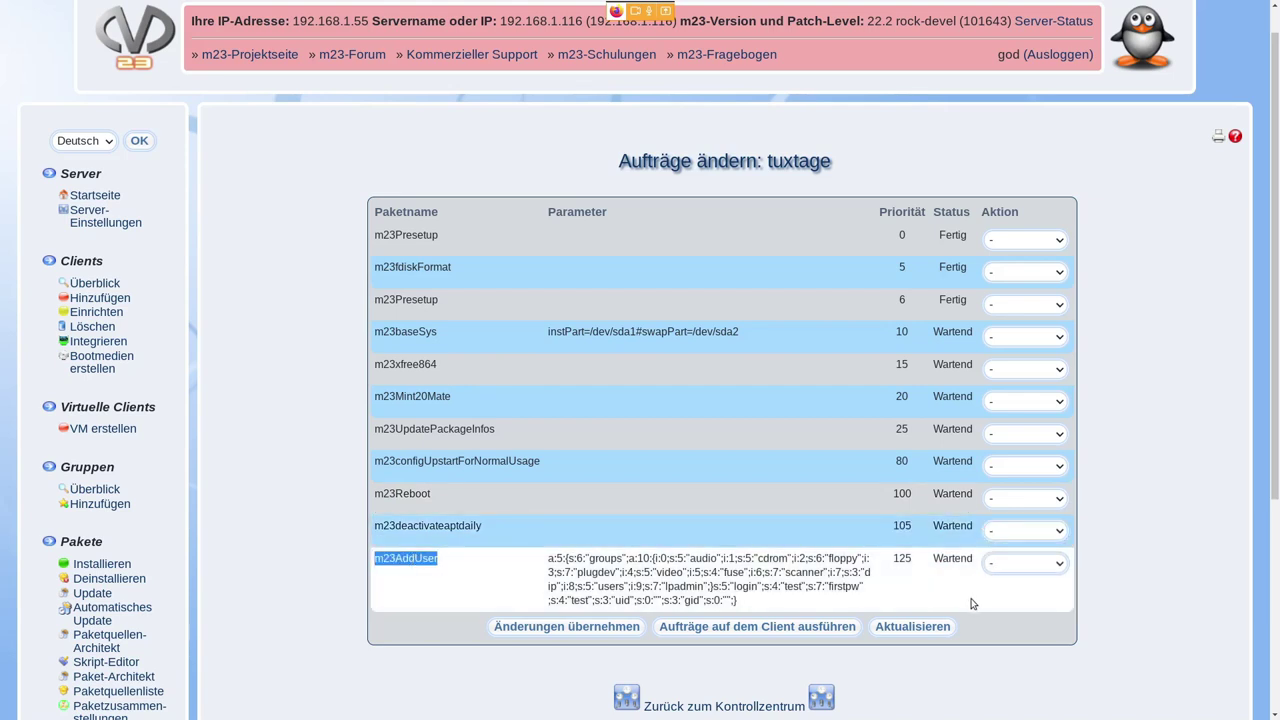
pyautogui.doubleClick(790, 587)
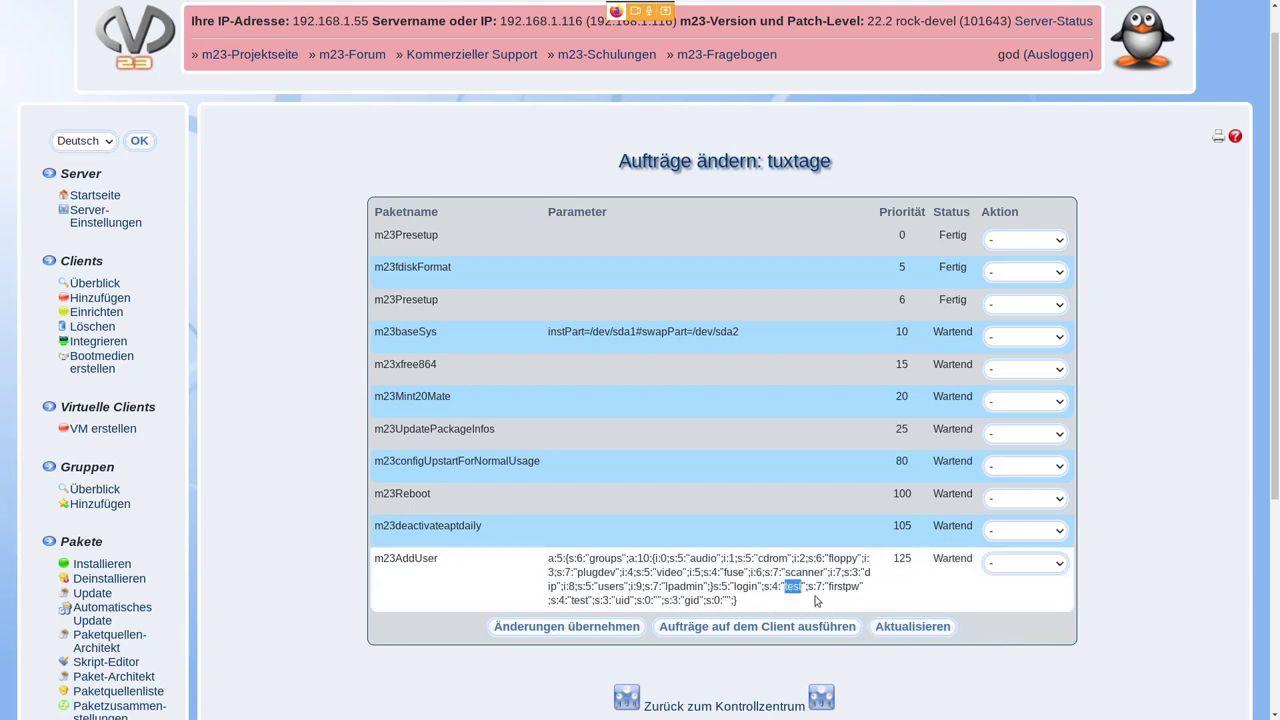
pyautogui.doubleClick(576, 600)
pyautogui.click(667, 560)
pyautogui.moveTo(658, 560); pyautogui.dragTo(708, 586)
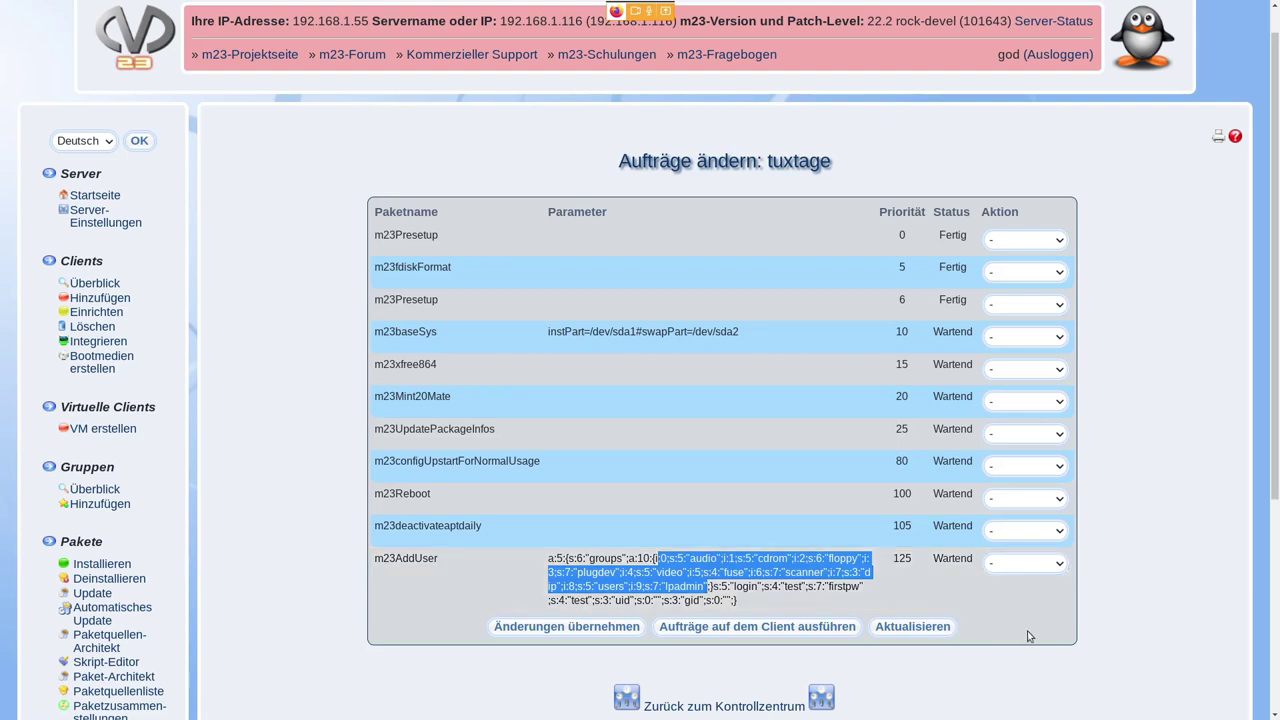
pyautogui.click(931, 627)
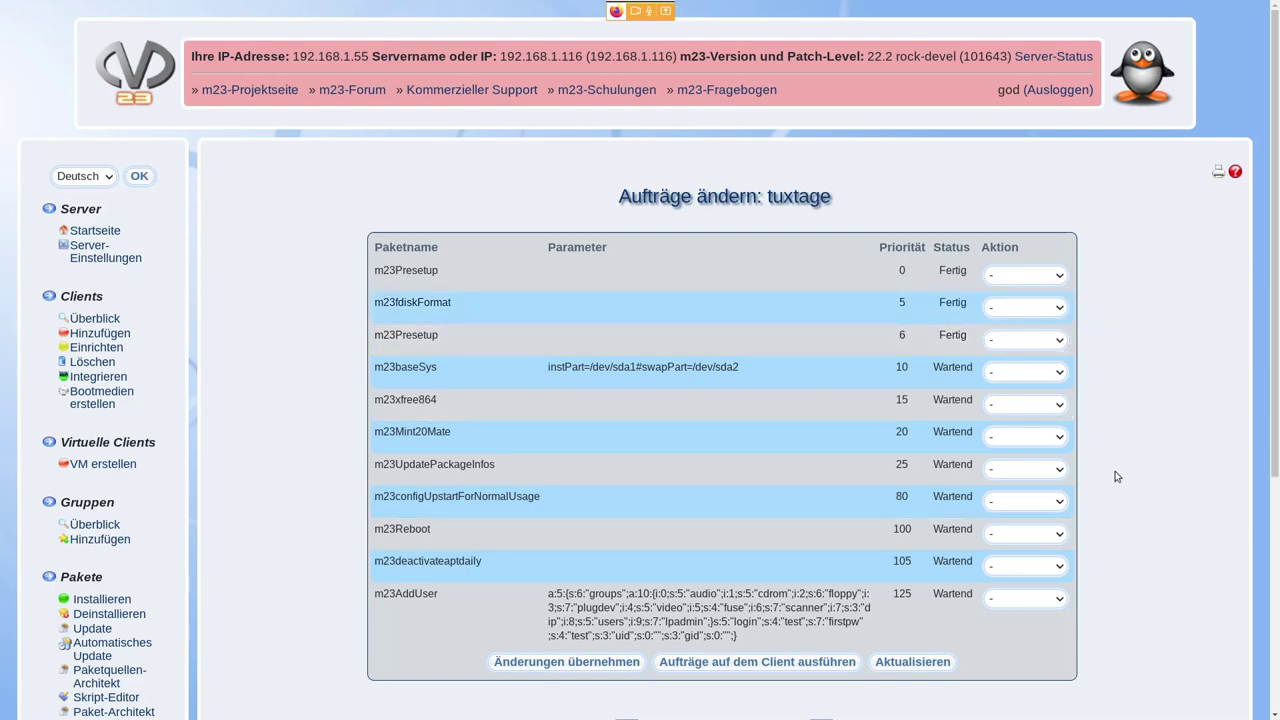
# - Go back from the job list to tuxtage's Kontrollzentrum with Alt+Left
pyautogui.scroll(-5, 1110, 454)
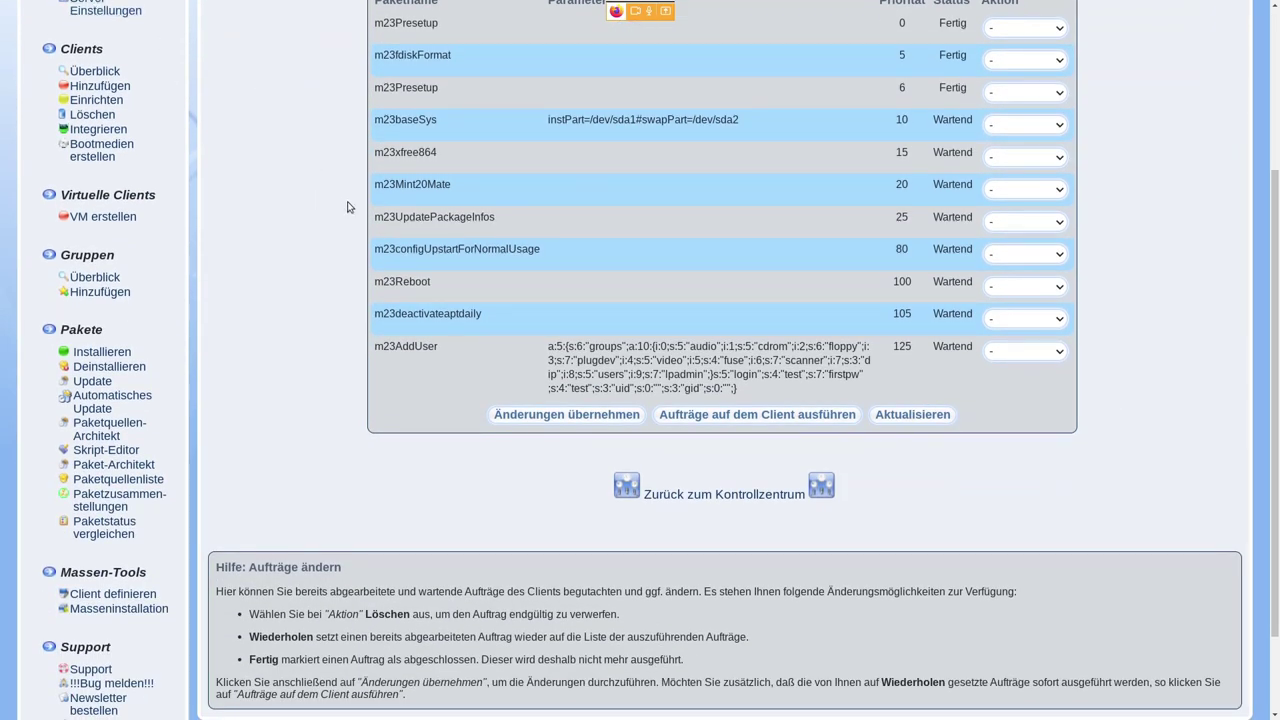
pyautogui.scroll(4, 360, 190)
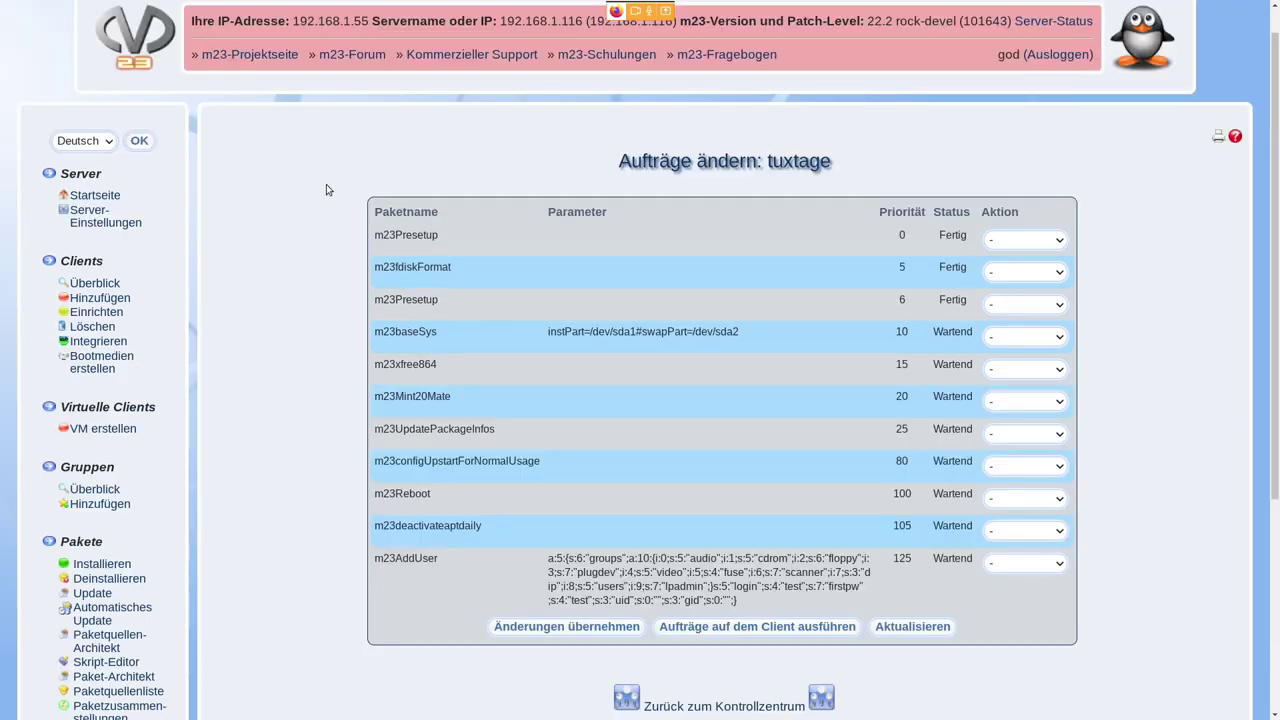
pyautogui.hotkey('alt', 'Left')
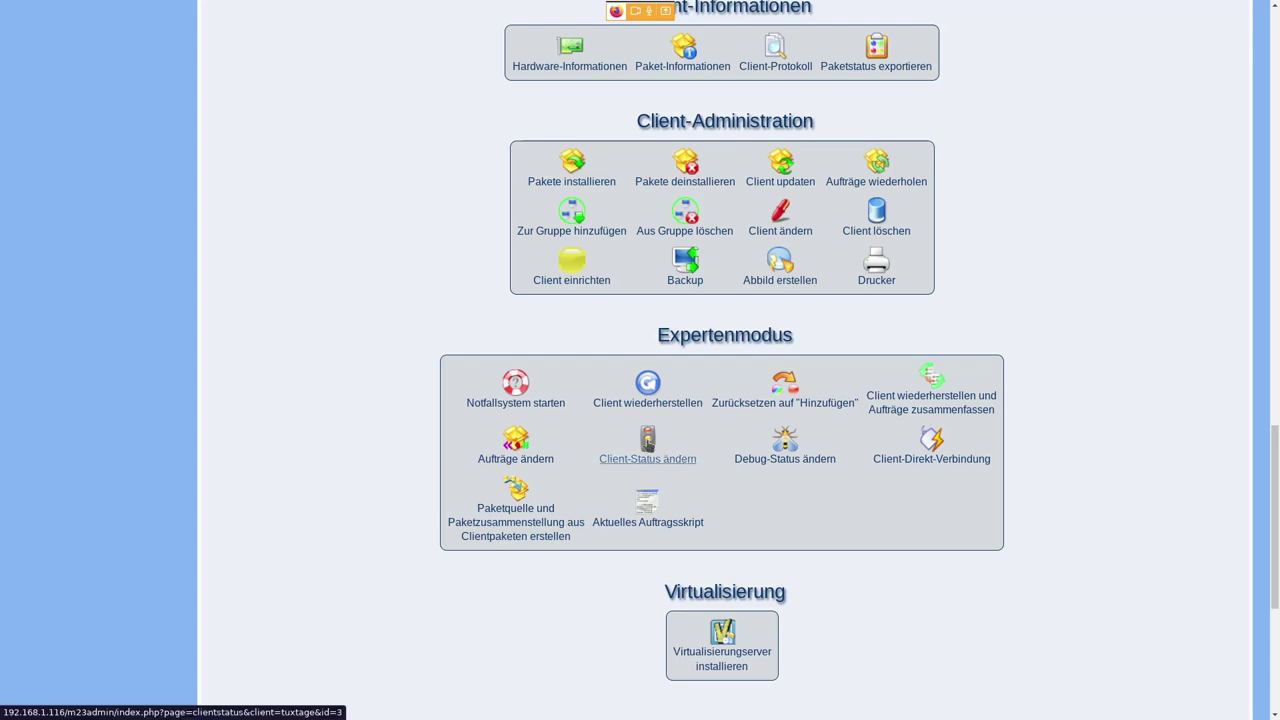
pyautogui.click(649, 446)
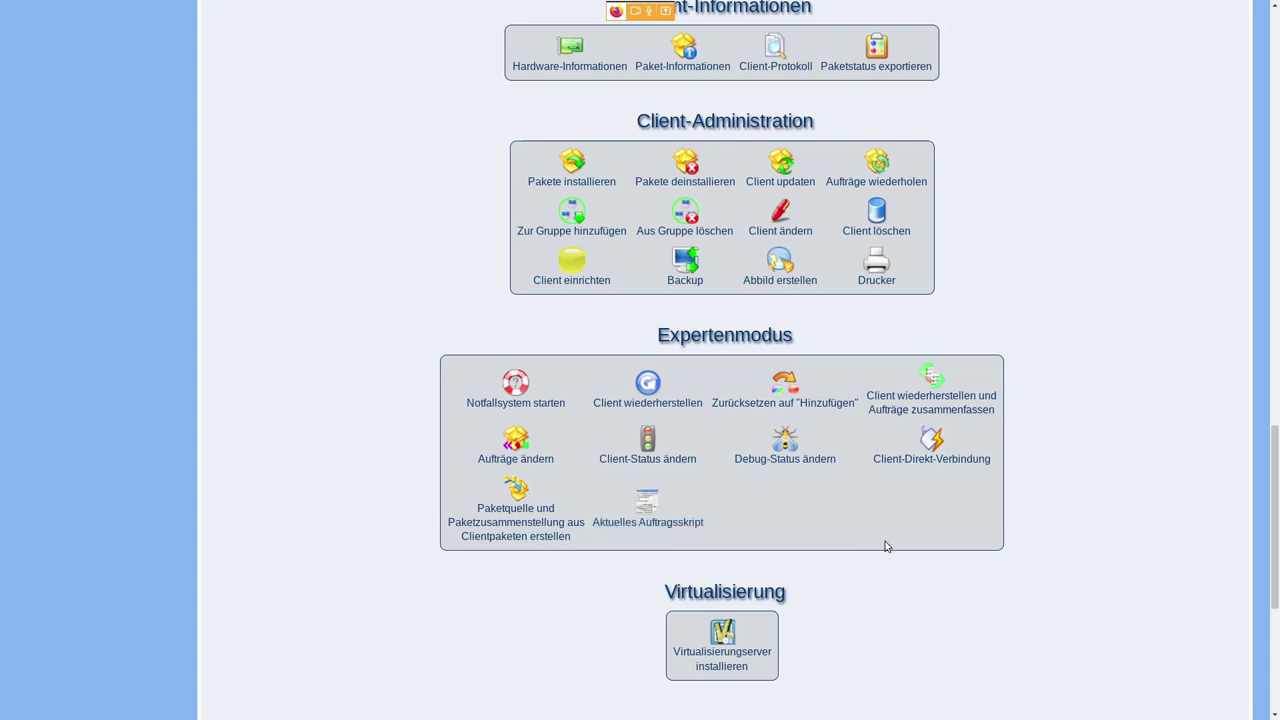
# - Show tuxtage's current work.php job script and scroll to its end, 4530 lines ending with sync
pyautogui.click(658, 527)
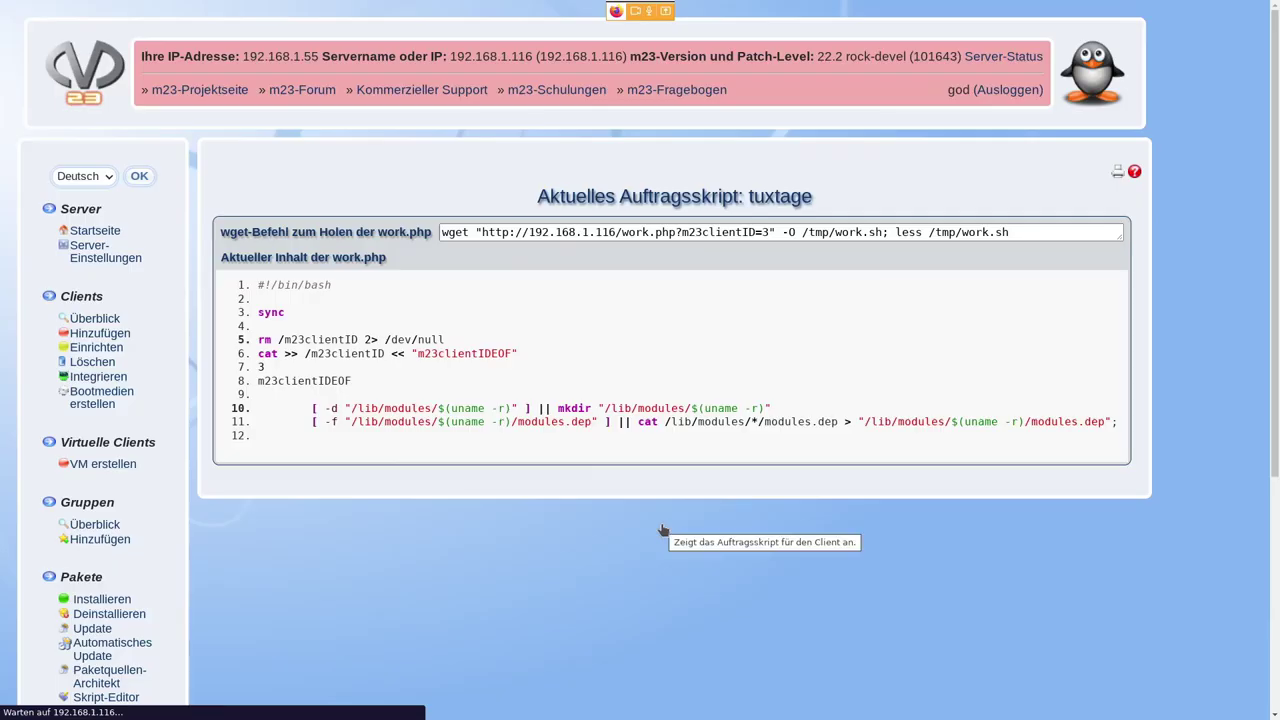
pyautogui.scroll(-3, 857, 457)
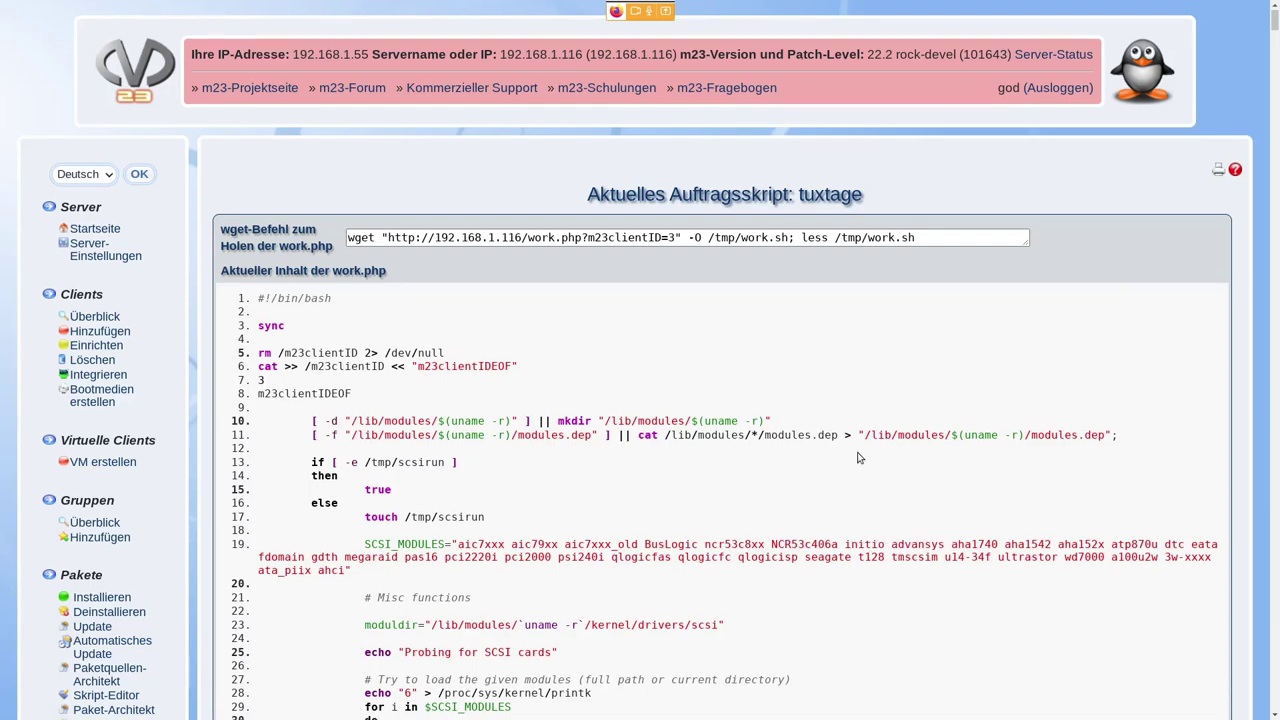
pyautogui.scroll(-6, 857, 457)
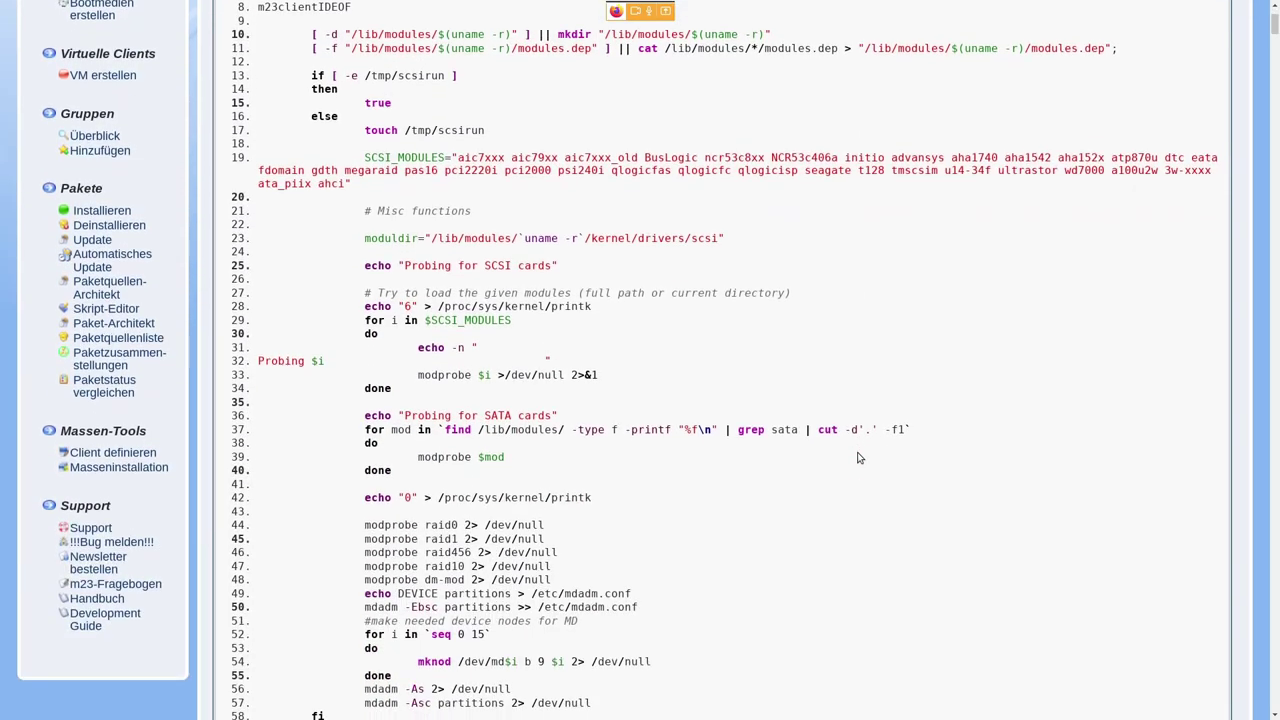
pyautogui.scroll(-4, 857, 457)
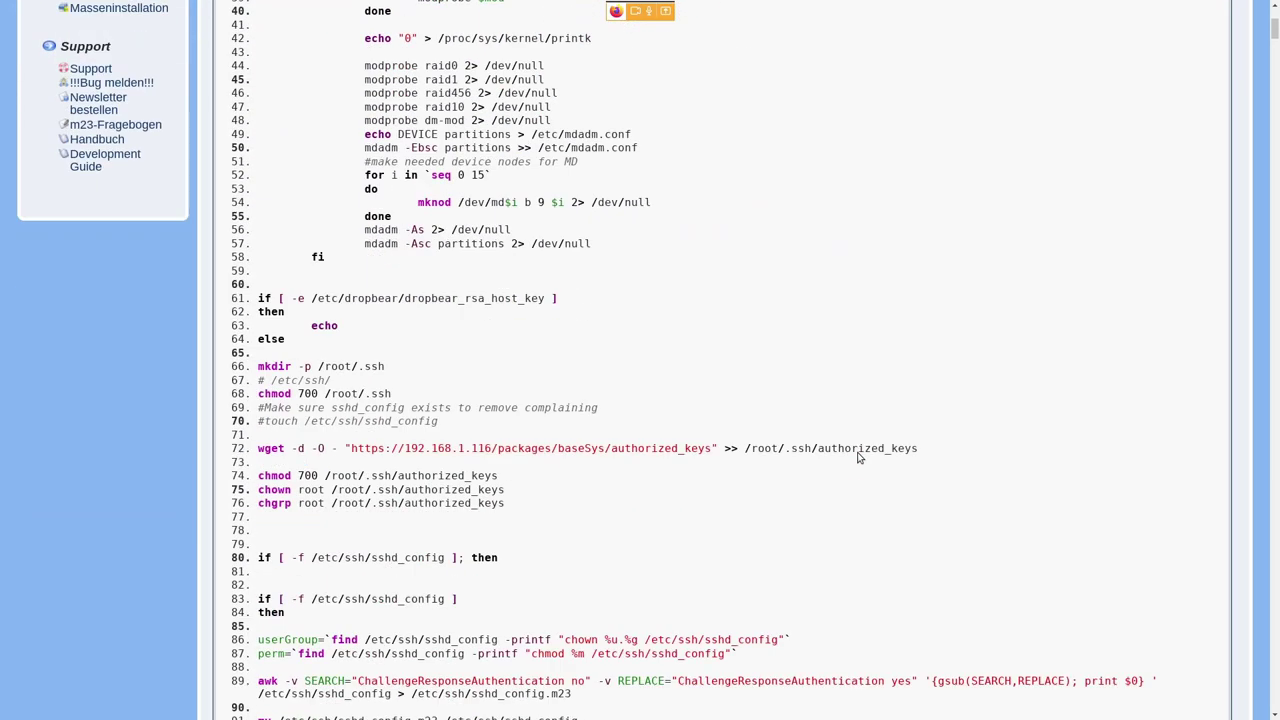
pyautogui.scroll(-4, 857, 457)
pyautogui.scroll(-12, 857, 457)
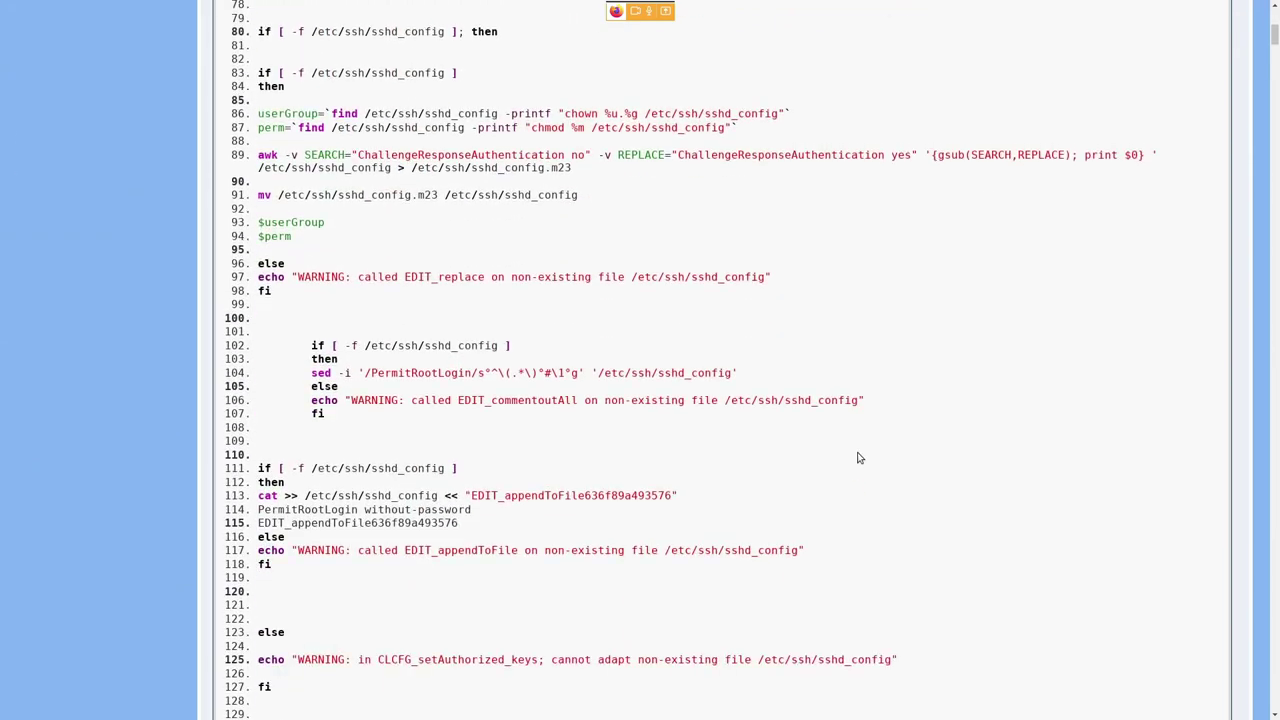
pyautogui.scroll(-3, 857, 457)
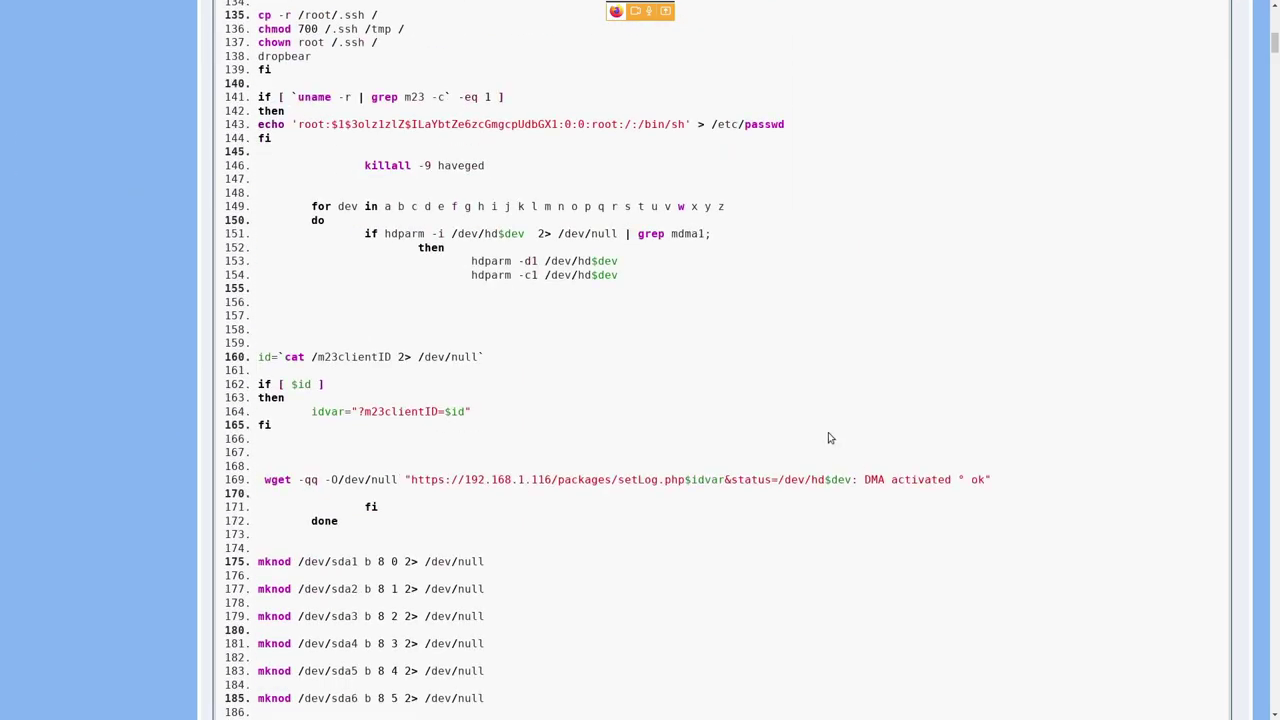
pyautogui.moveTo(1273, 45); pyautogui.dragTo(1274, 705)
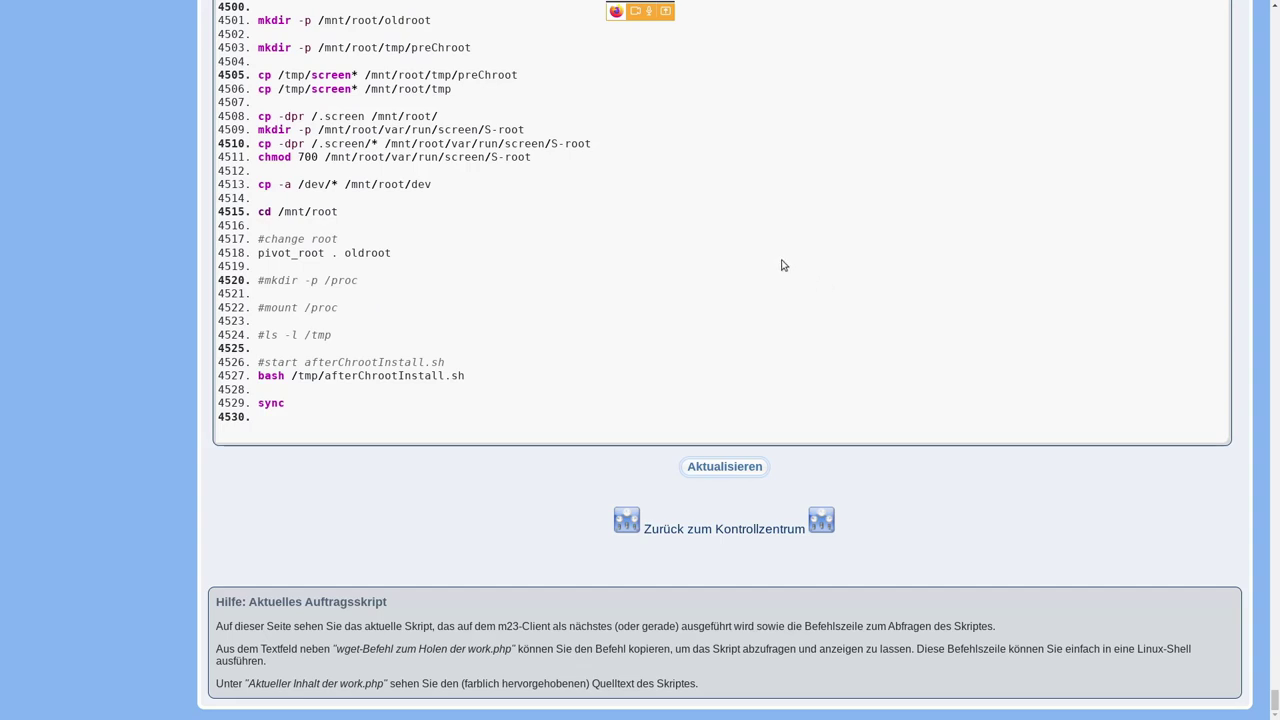
pyautogui.scroll(4, 783, 265)
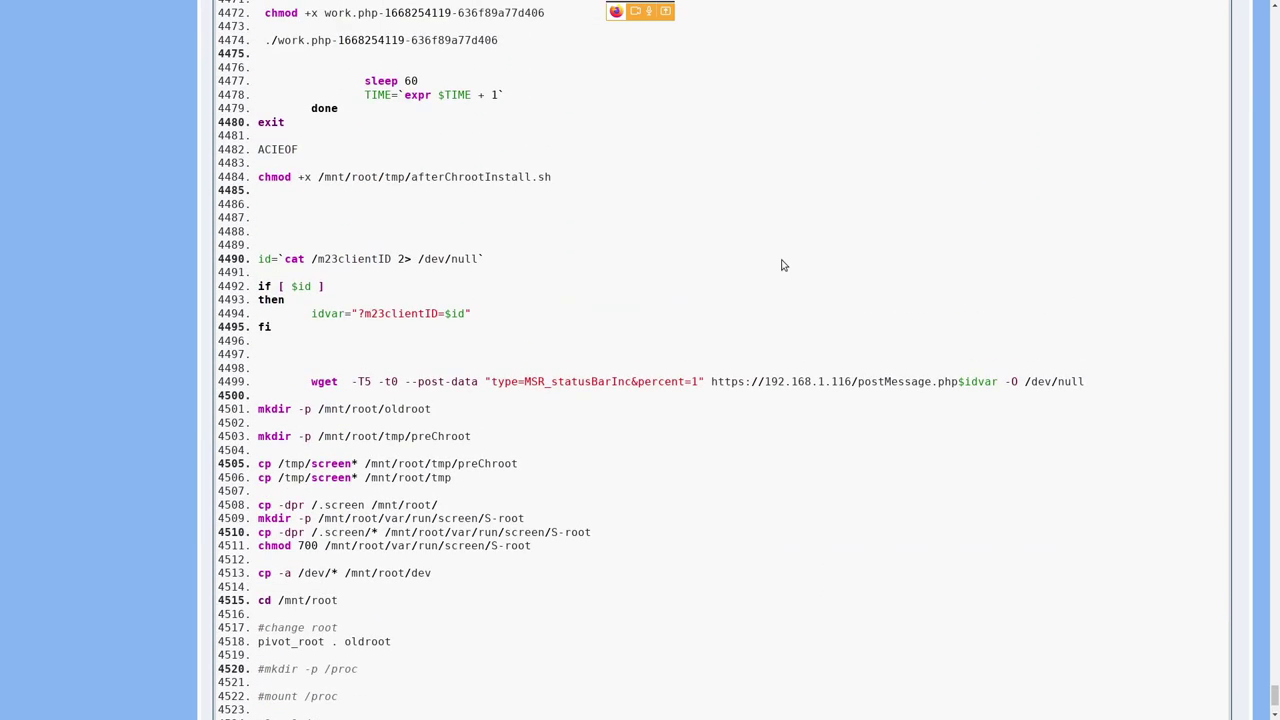
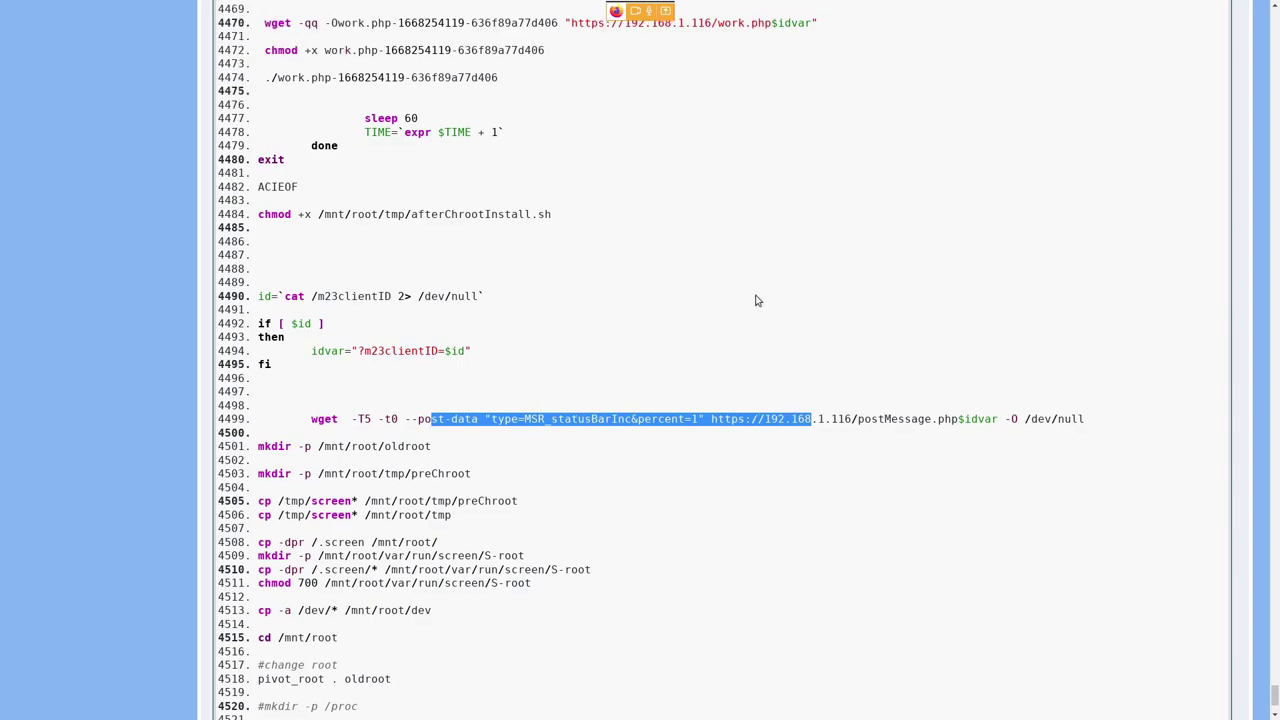
# - Scroll up through the Aktuelles Auftragsskript, then go back to the client's Kontrollzentrum page
pyautogui.scroll(10, 755, 302)
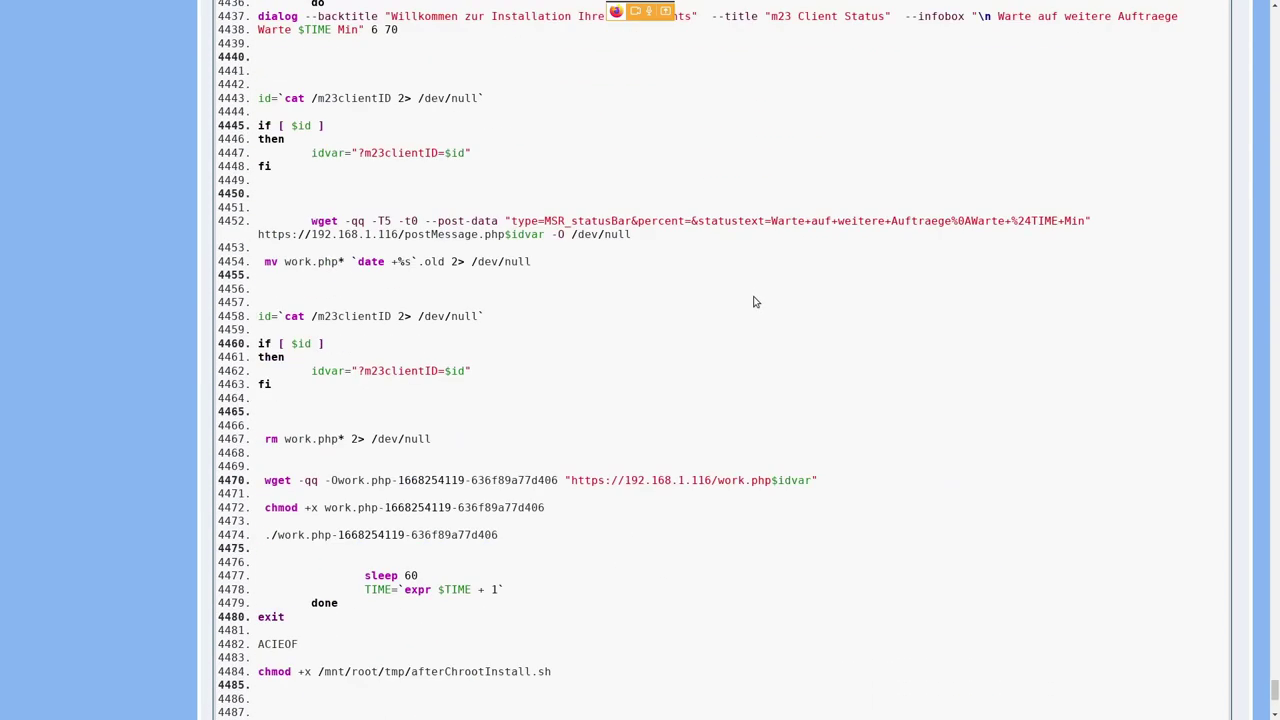
pyautogui.scroll(5, 755, 302)
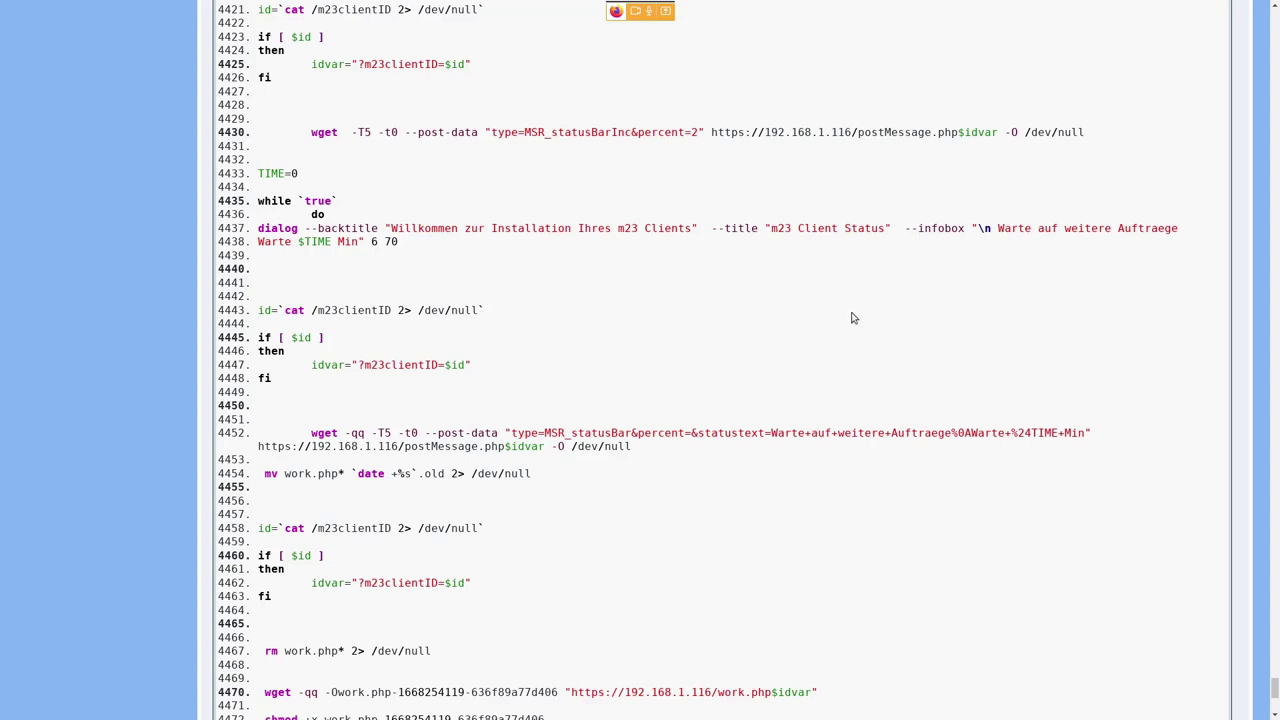
pyautogui.scroll(3, 851, 318)
pyautogui.hotkey('alt', 'Left')
pyautogui.scroll(-1, 883, 520)
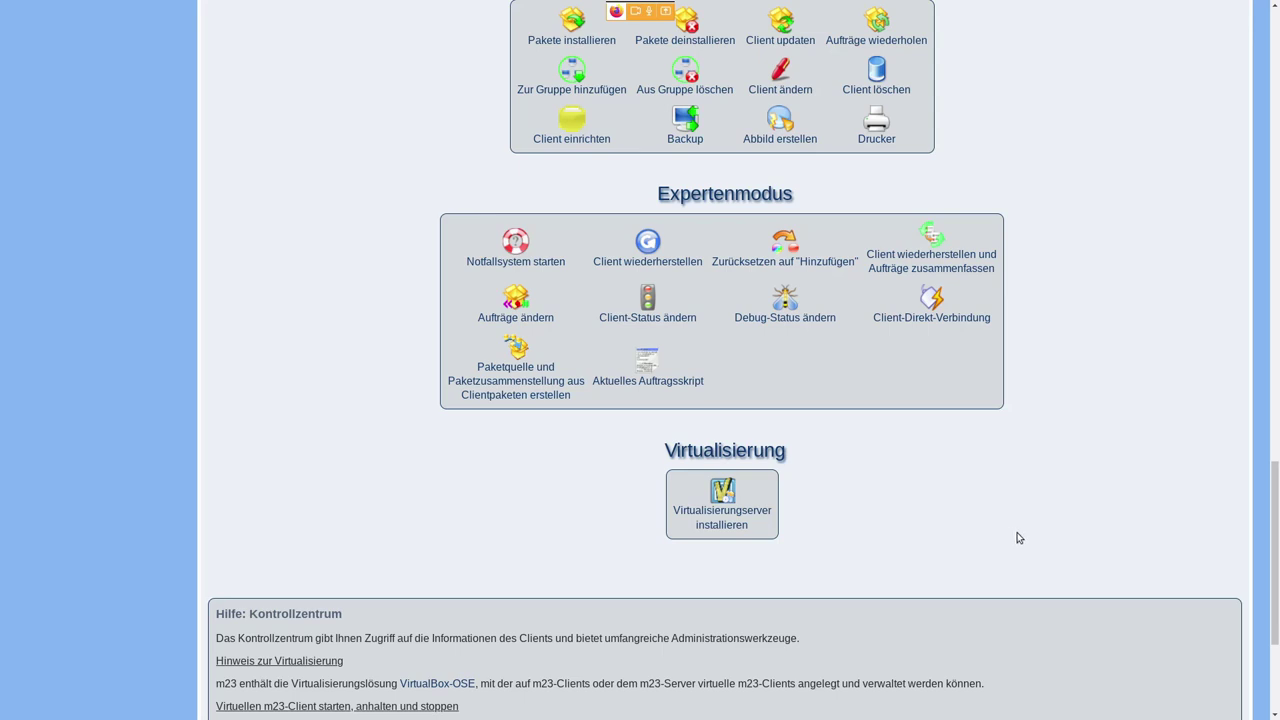
# - In the client log, highlight the /etc/resolv.conf entry and the 'Partition or format OK: bflag' entry
pyautogui.scroll(3, 1045, 536)
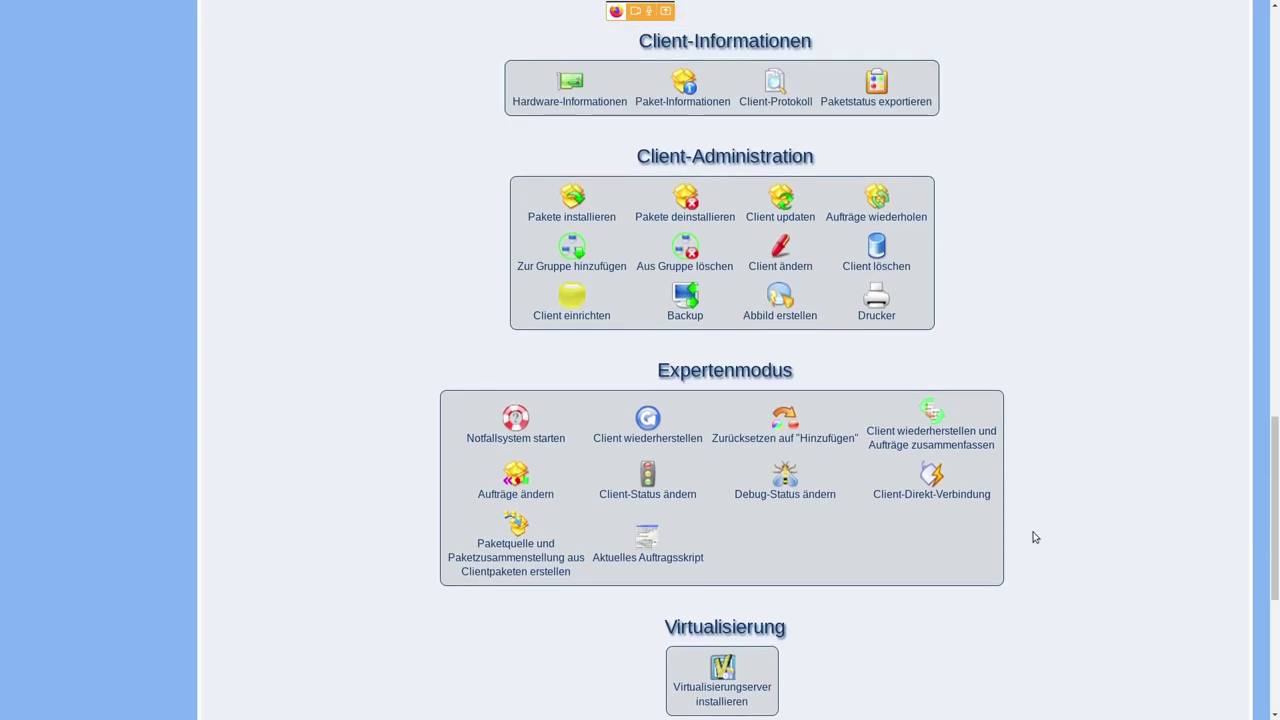
pyautogui.scroll(2, 1035, 537)
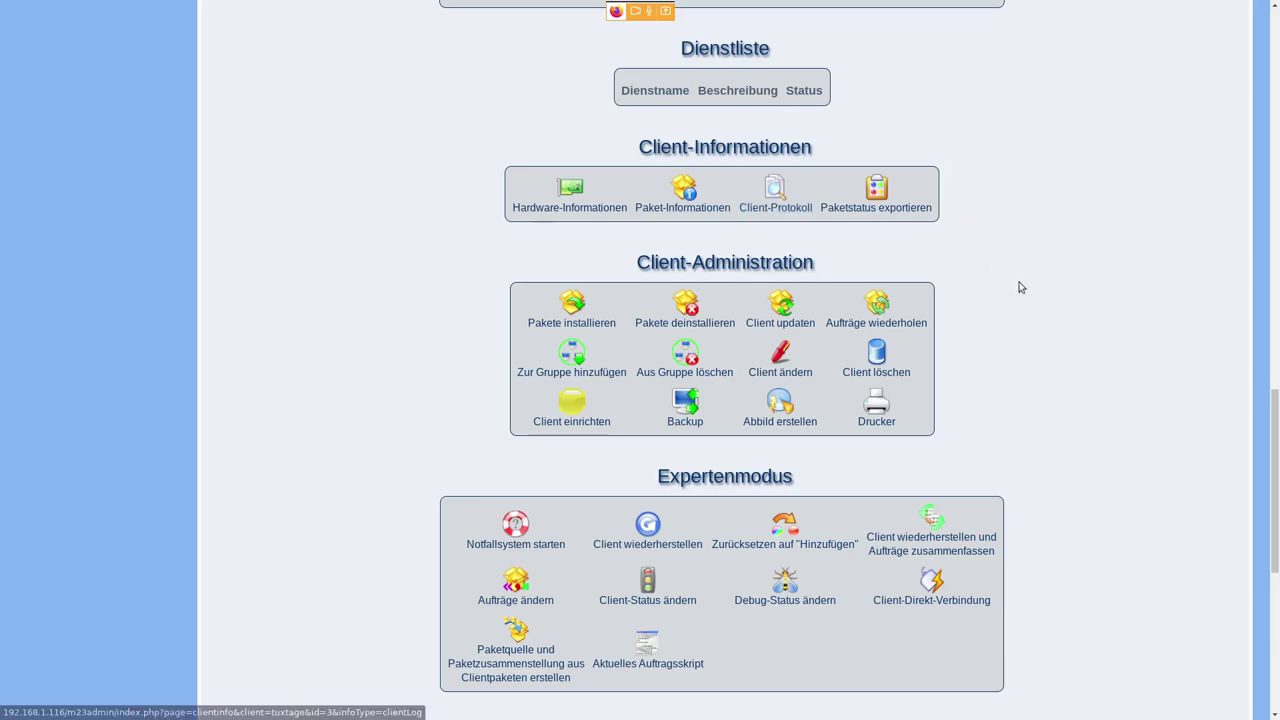
pyautogui.scroll(-10, 946, 374)
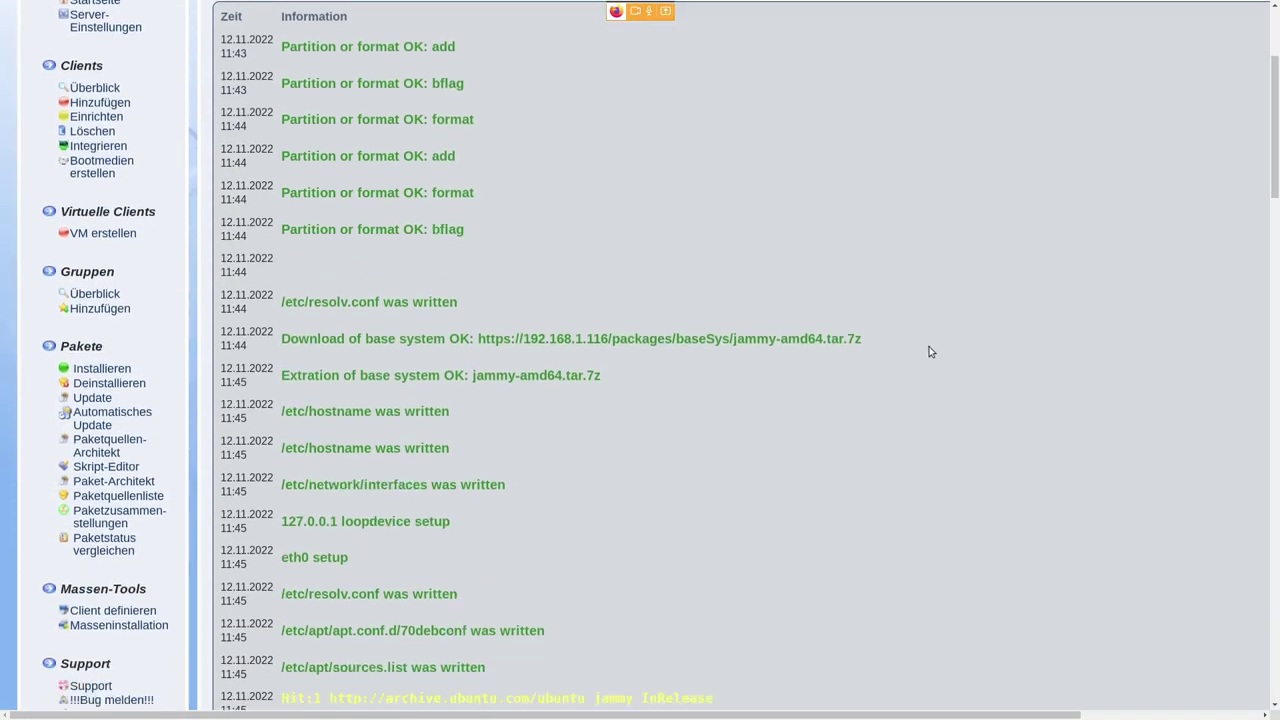
pyautogui.scroll(-1, 924, 341)
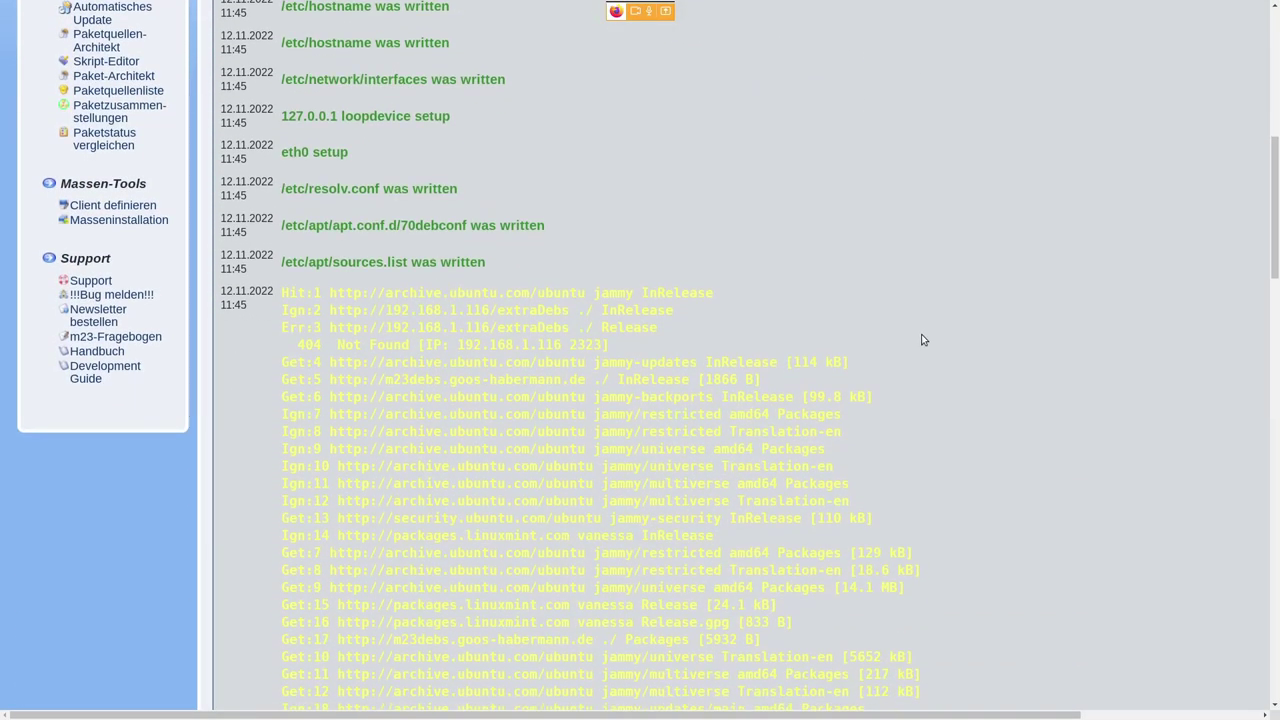
pyautogui.scroll(5, 923, 340)
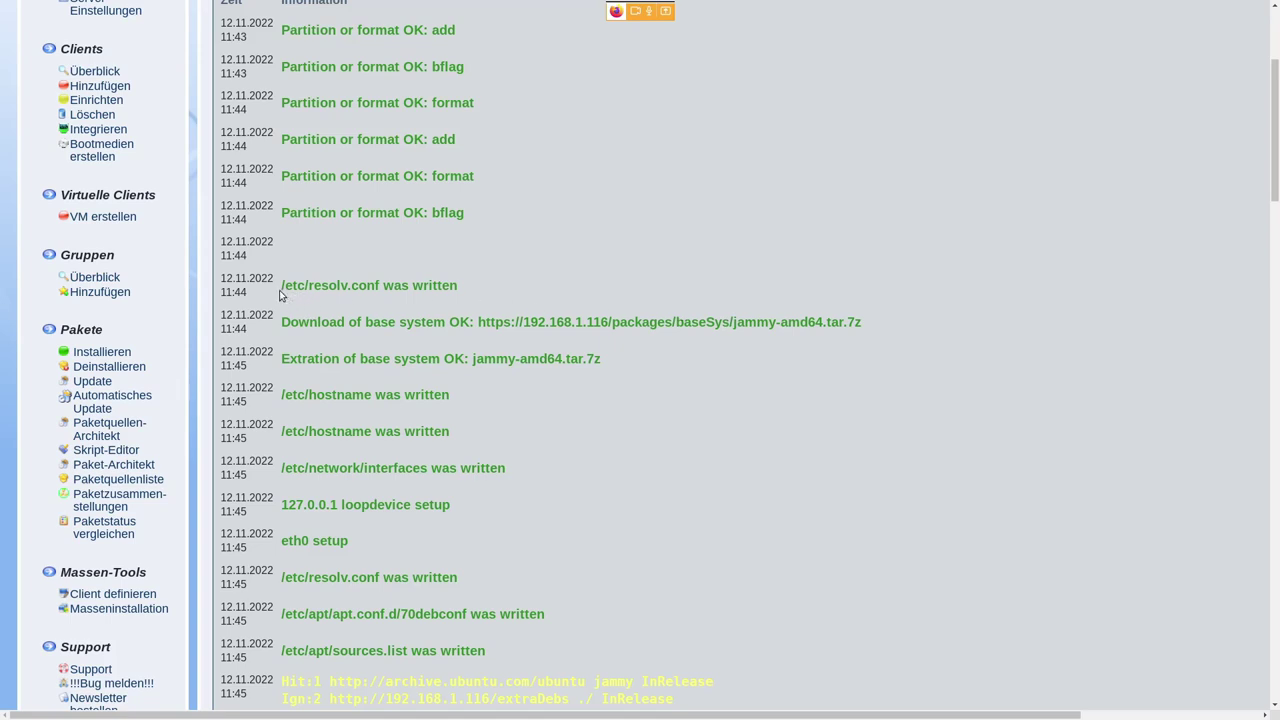
pyautogui.moveTo(279, 293); pyautogui.dragTo(472, 292)
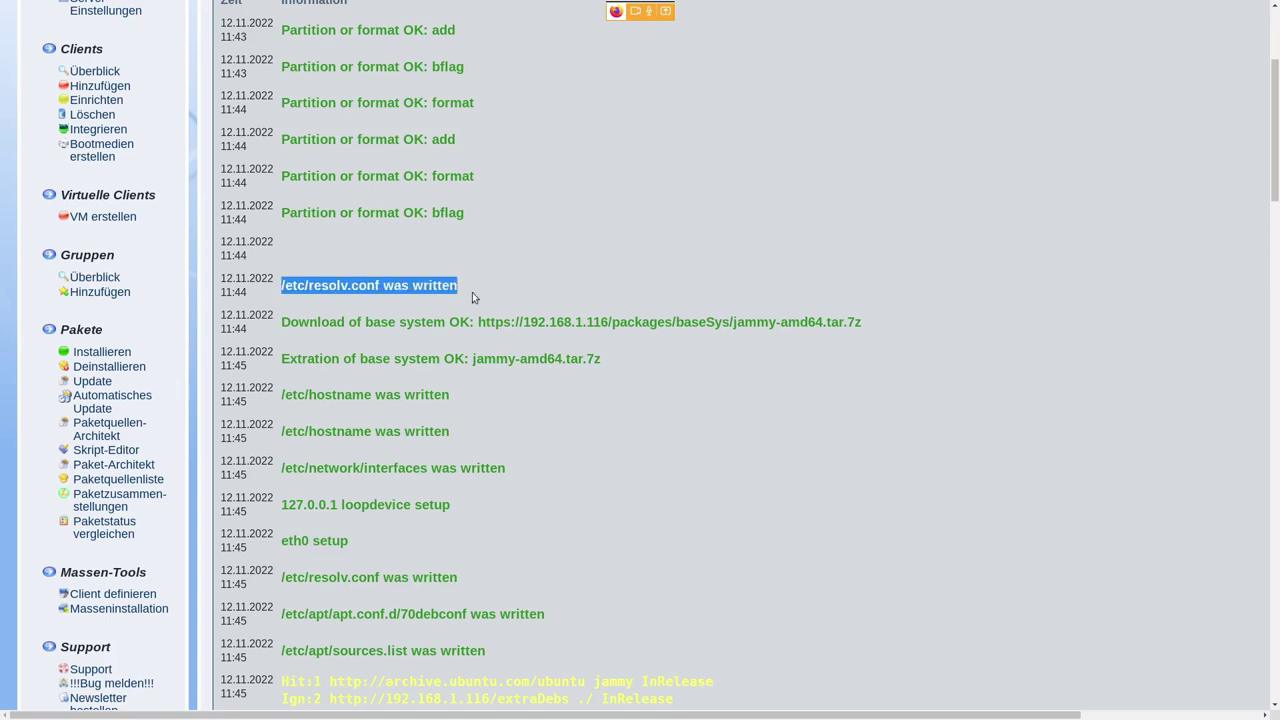
pyautogui.click(506, 292)
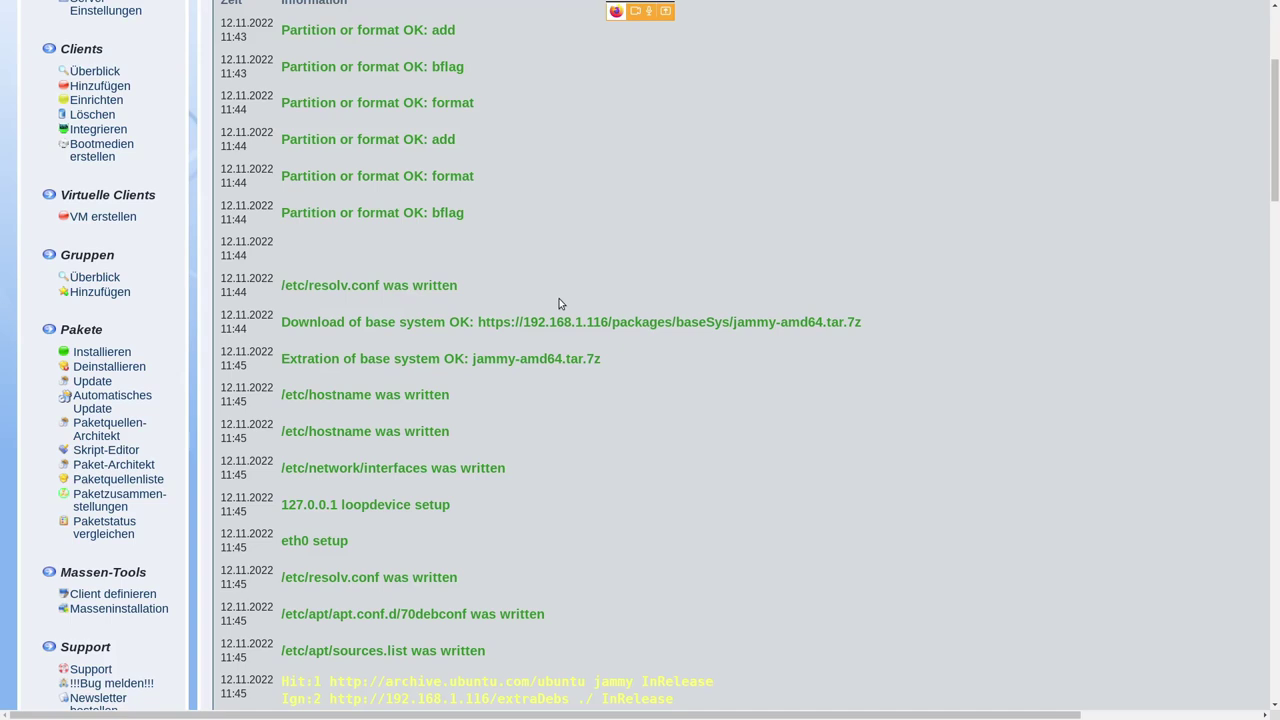
pyautogui.scroll(2, 554, 288)
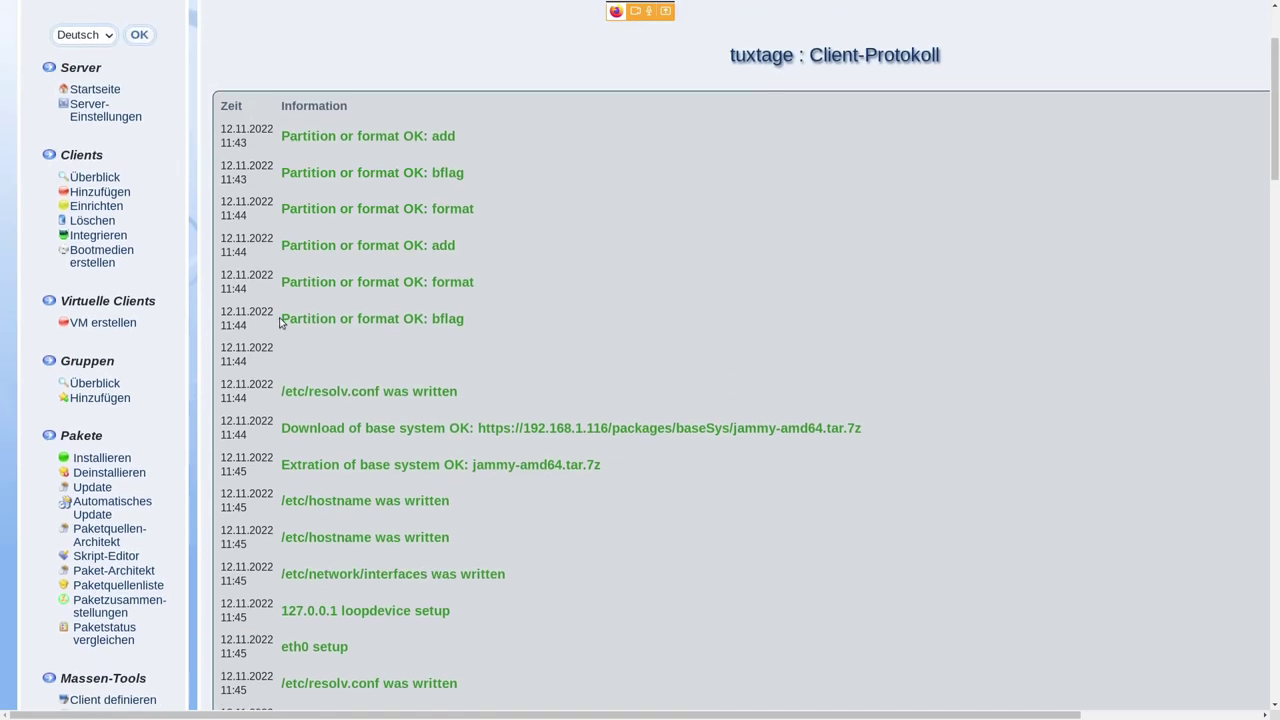
pyautogui.moveTo(281, 320); pyautogui.dragTo(396, 322)
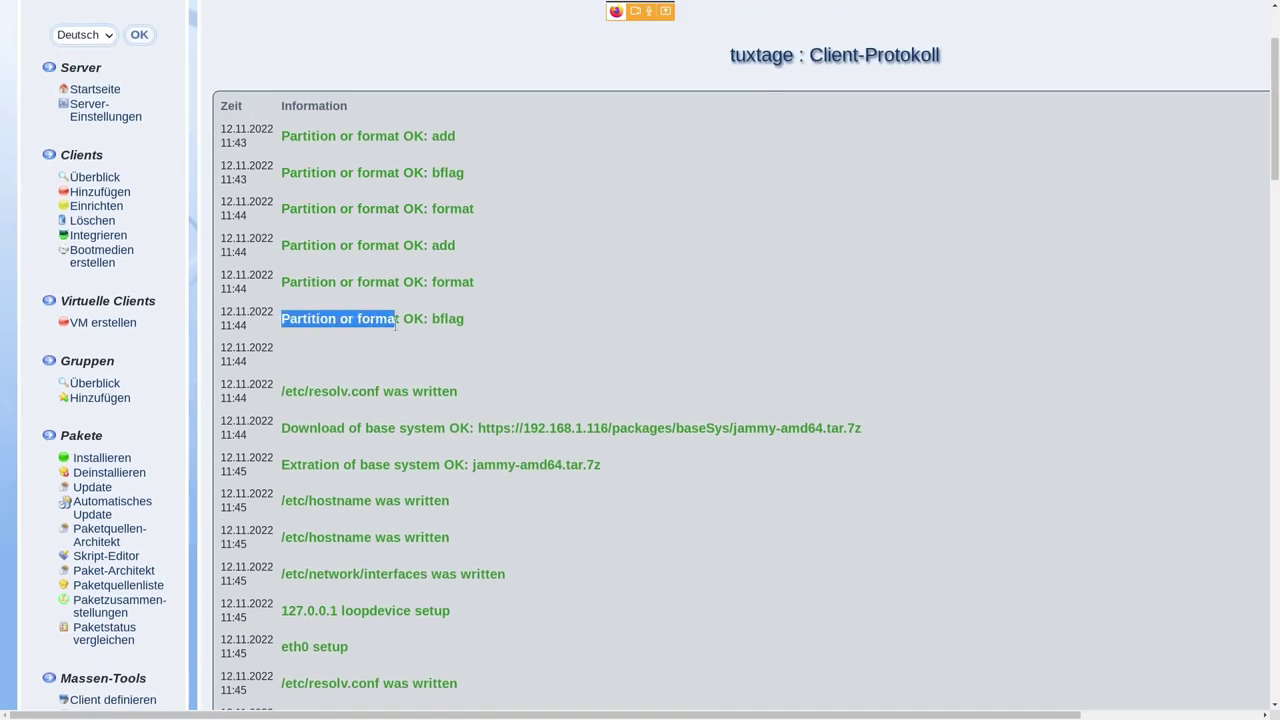
pyautogui.doubleClick(455, 318)
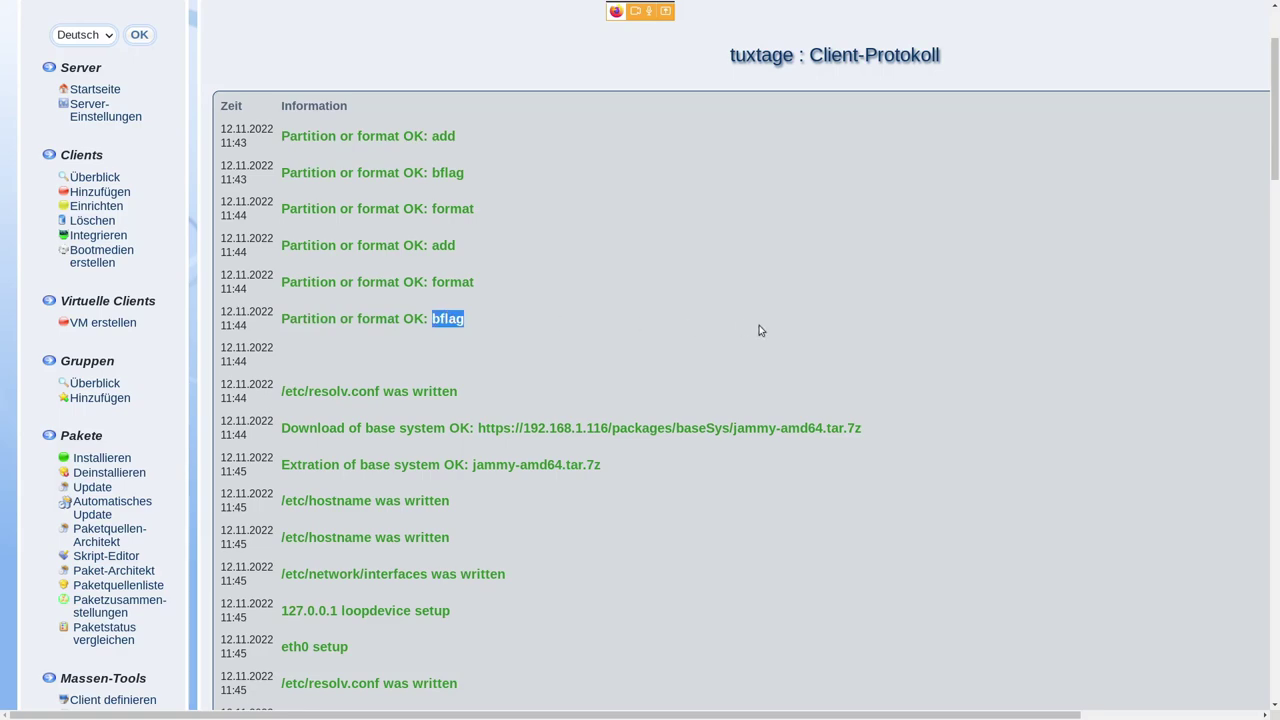
# - Scroll down and highlight the apt lines Get:32 through Ign:38 and the missing Release file error
pyautogui.scroll(-3, 759, 330)
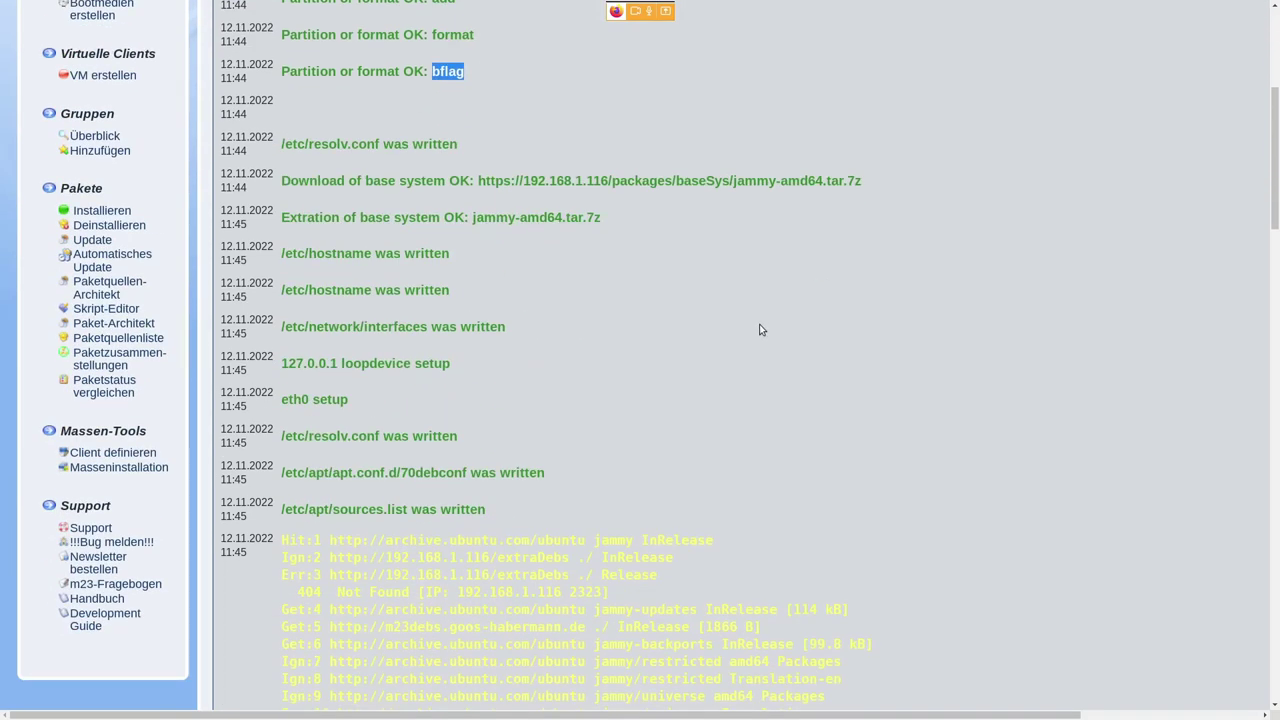
pyautogui.scroll(-2, 759, 330)
pyautogui.moveTo(281, 112); pyautogui.dragTo(456, 358)
pyautogui.scroll(-3, 780, 272)
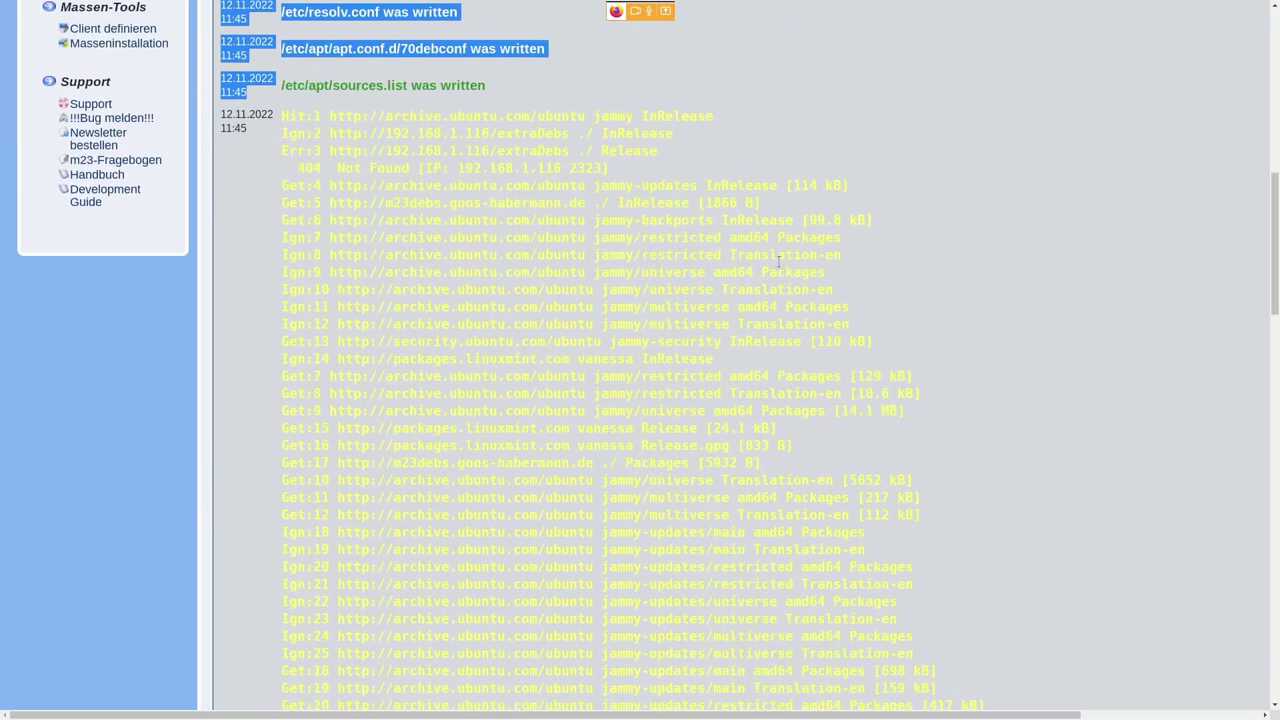
pyautogui.scroll(-6, 779, 262)
pyautogui.moveTo(594, 123); pyautogui.dragTo(683, 453)
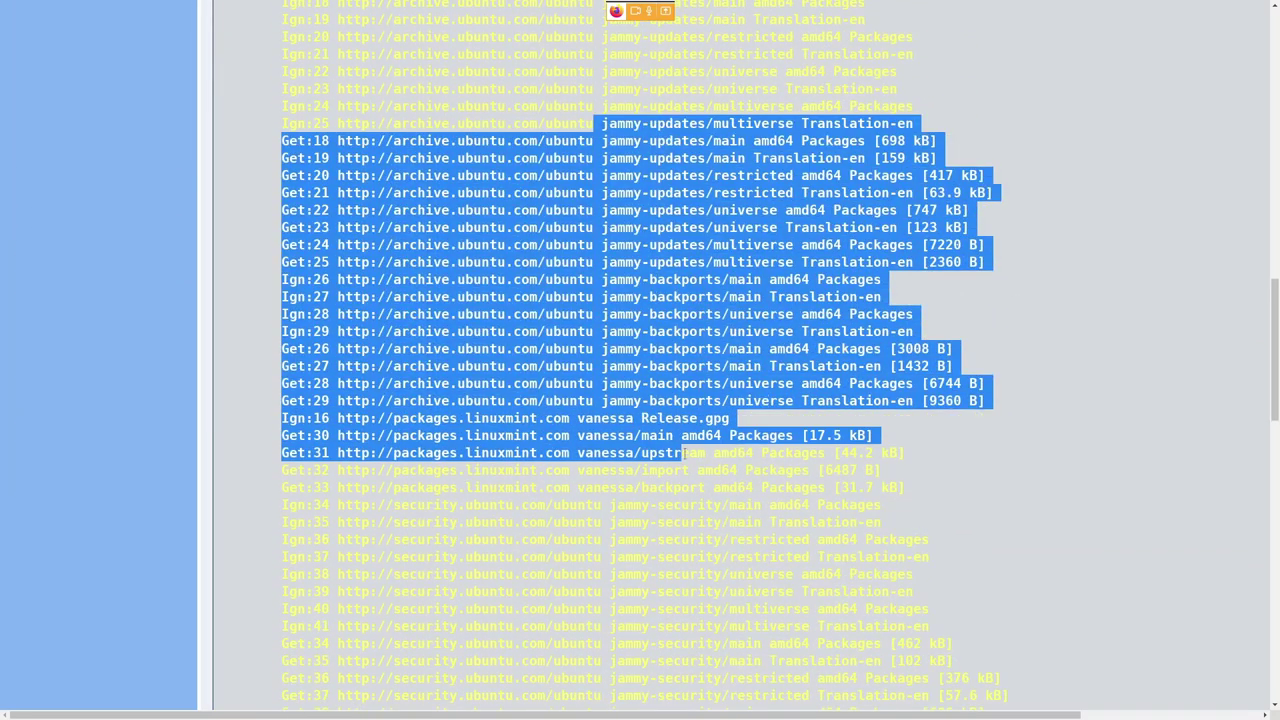
pyautogui.scroll(-4, 958, 331)
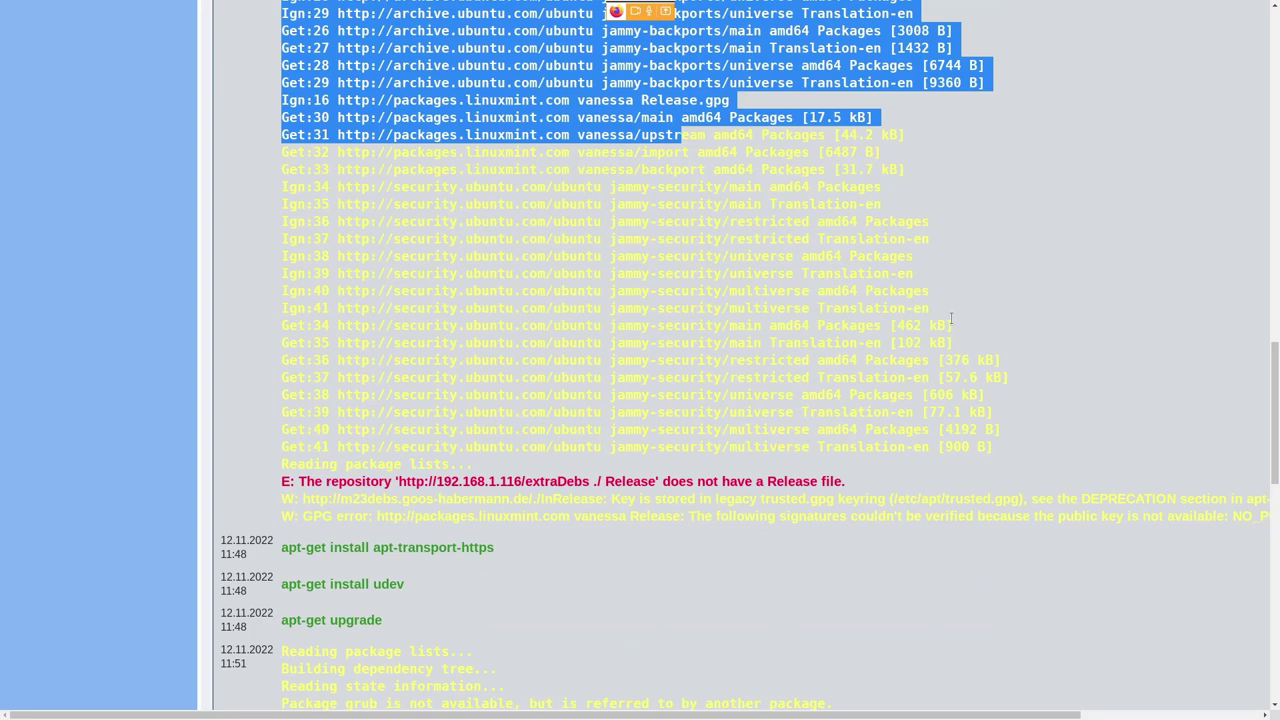
pyautogui.scroll(1, 956, 318)
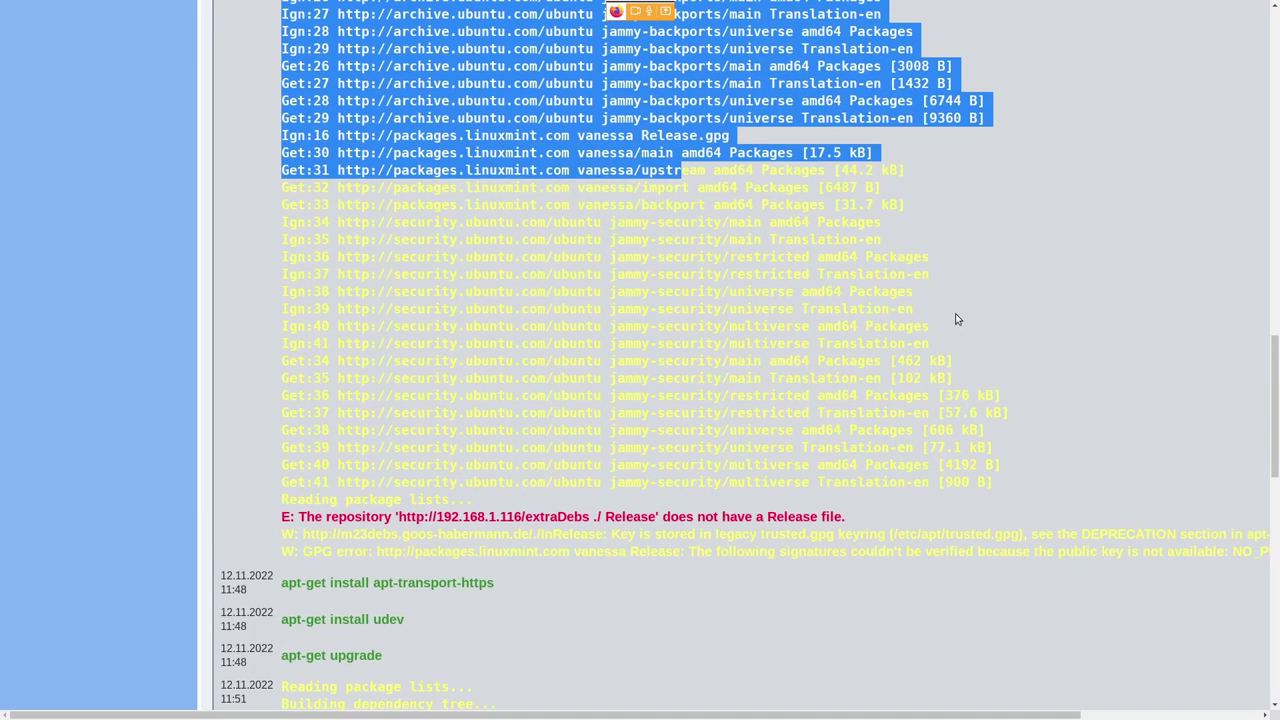
pyautogui.click(779, 228)
pyautogui.moveTo(527, 190); pyautogui.dragTo(528, 291)
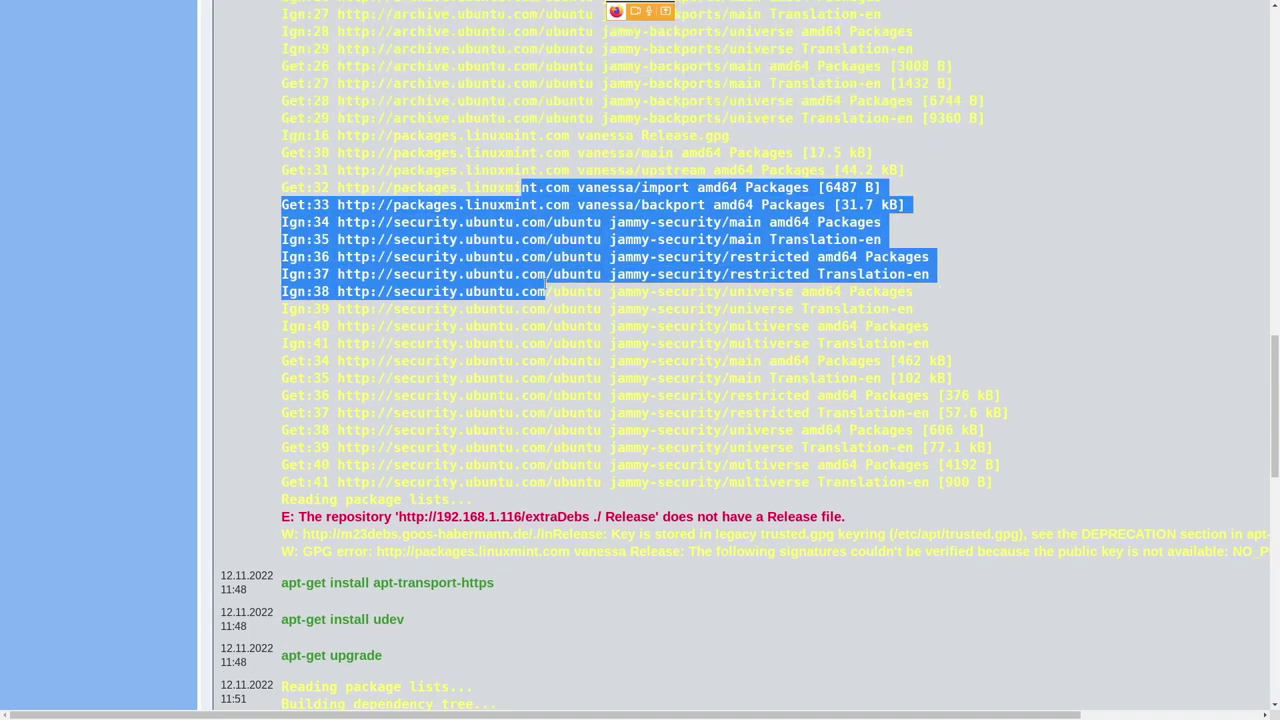
pyautogui.scroll(-2, 509, 413)
pyautogui.moveTo(346, 340); pyautogui.dragTo(713, 340)
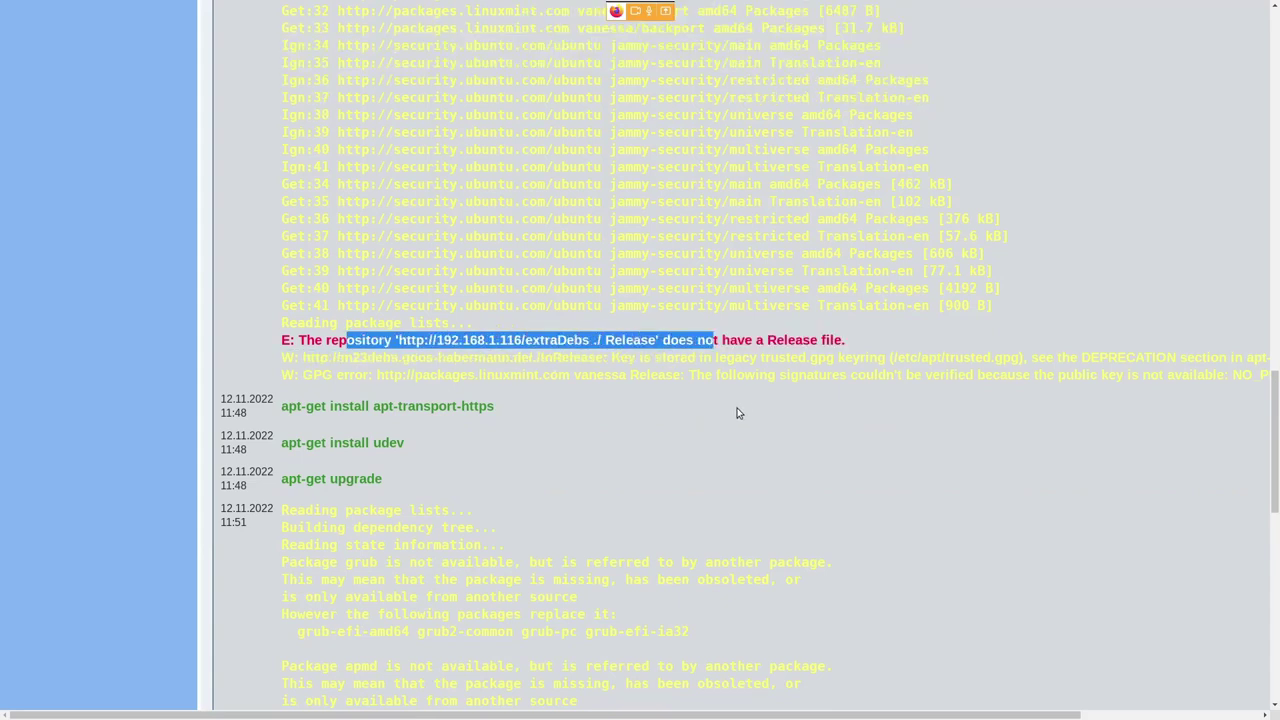
# - Highlight the red missing Release file error, read to the 'X11 installed' entry, and return to Kontrollzentrum
pyautogui.click(744, 396)
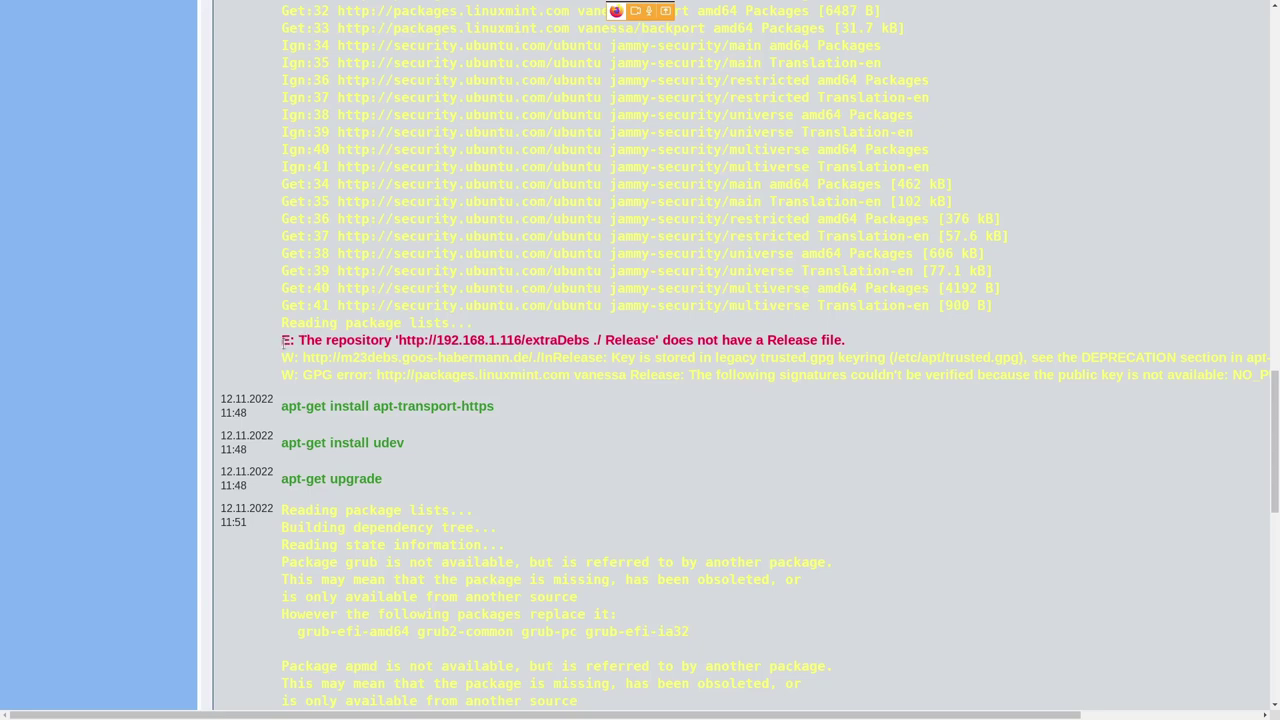
pyautogui.moveTo(284, 341); pyautogui.dragTo(840, 350)
pyautogui.scroll(-2, 794, 342)
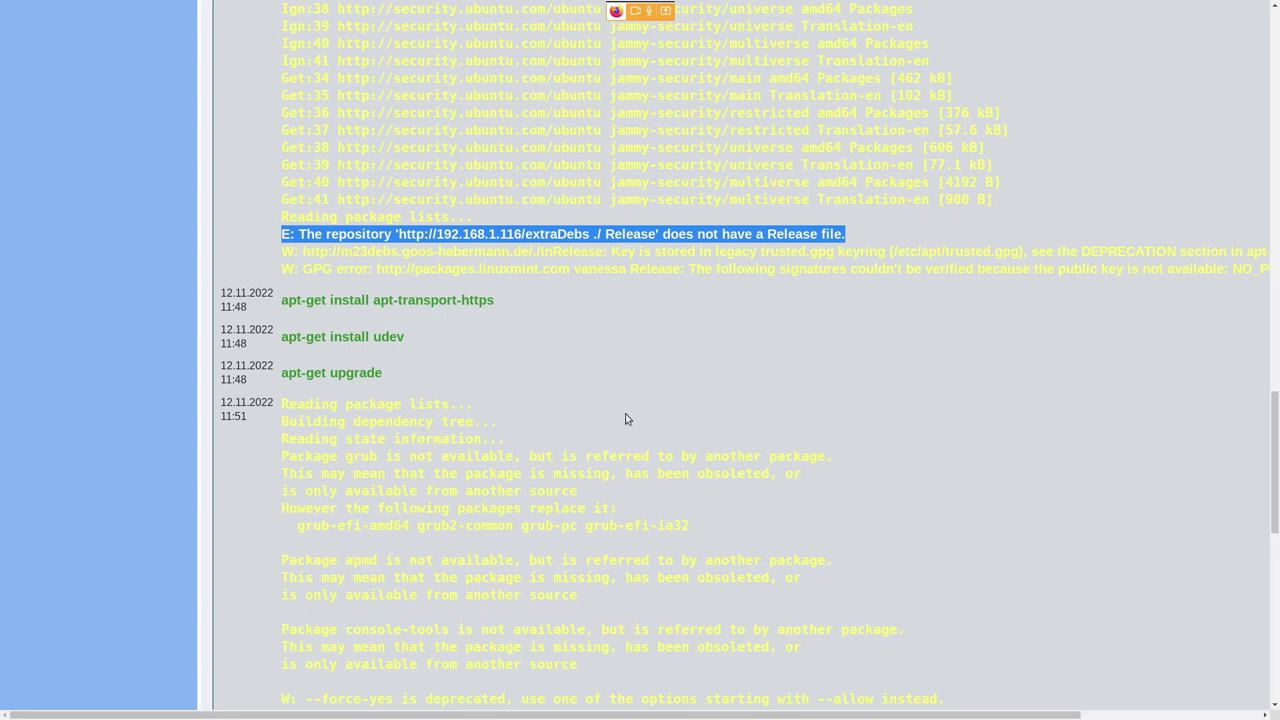
pyautogui.scroll(-3, 886, 432)
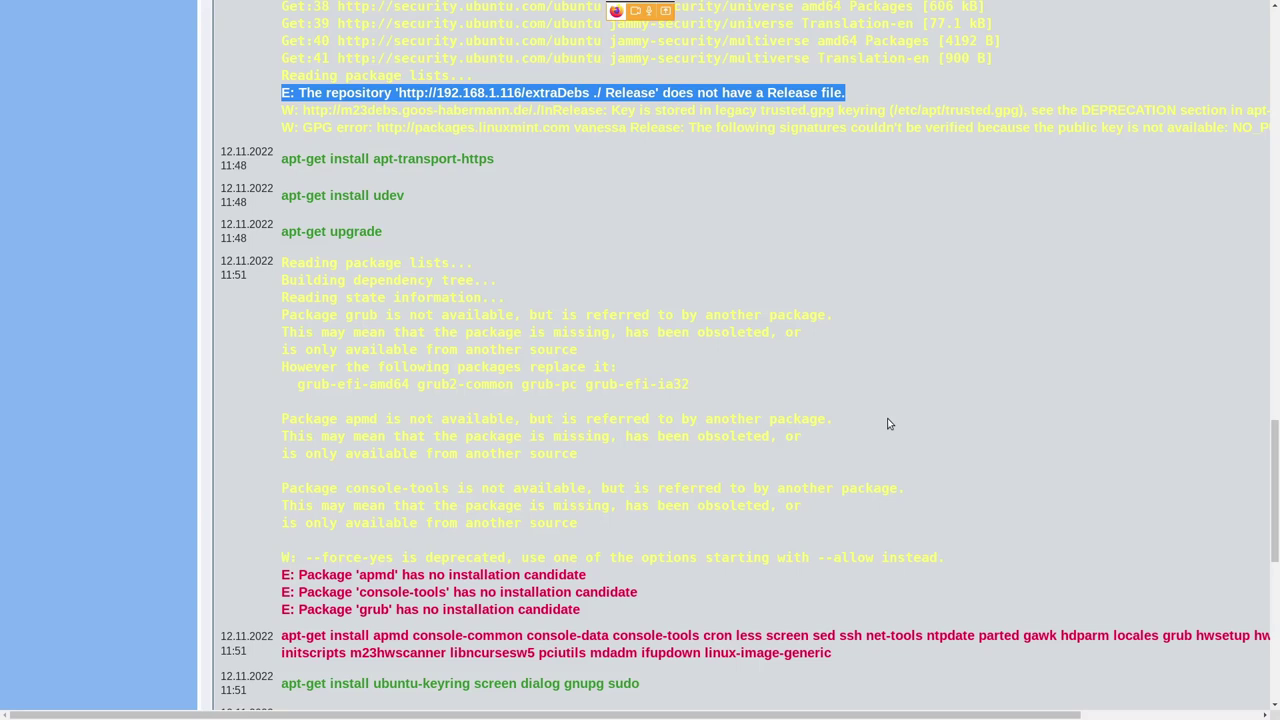
pyautogui.scroll(-5, 885, 420)
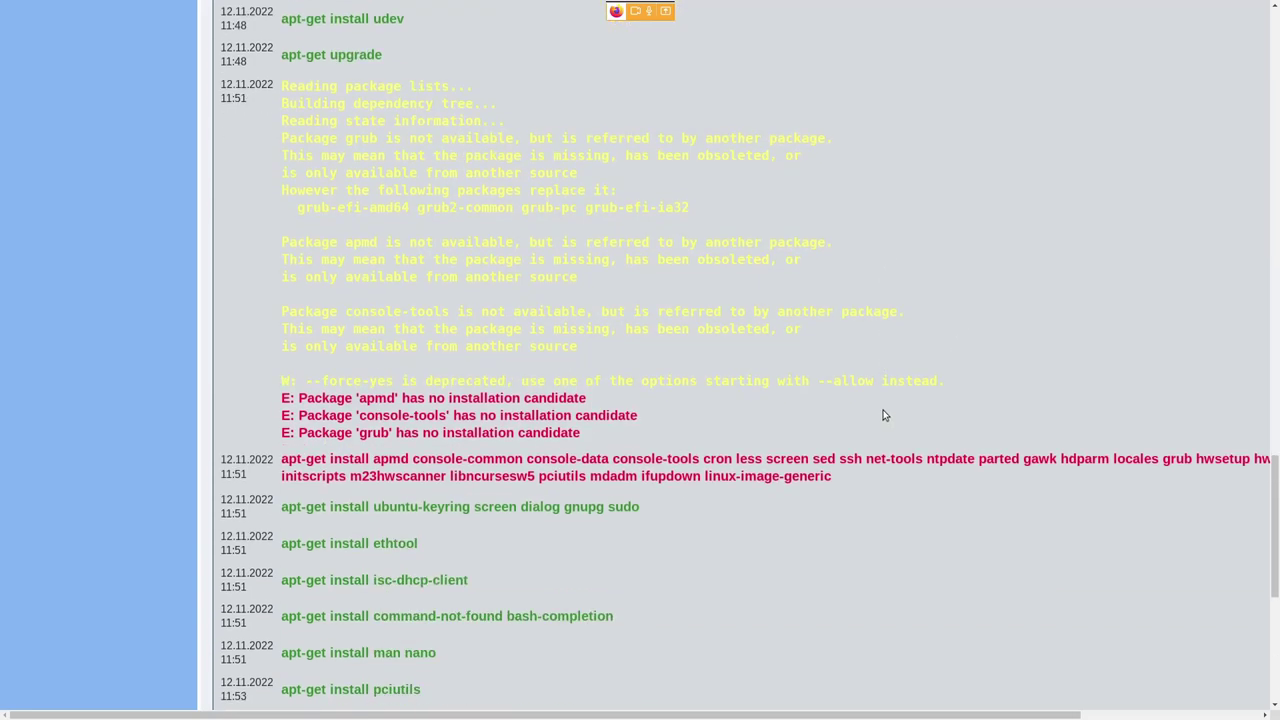
pyautogui.scroll(-1, 523, 491)
pyautogui.scroll(1, 523, 491)
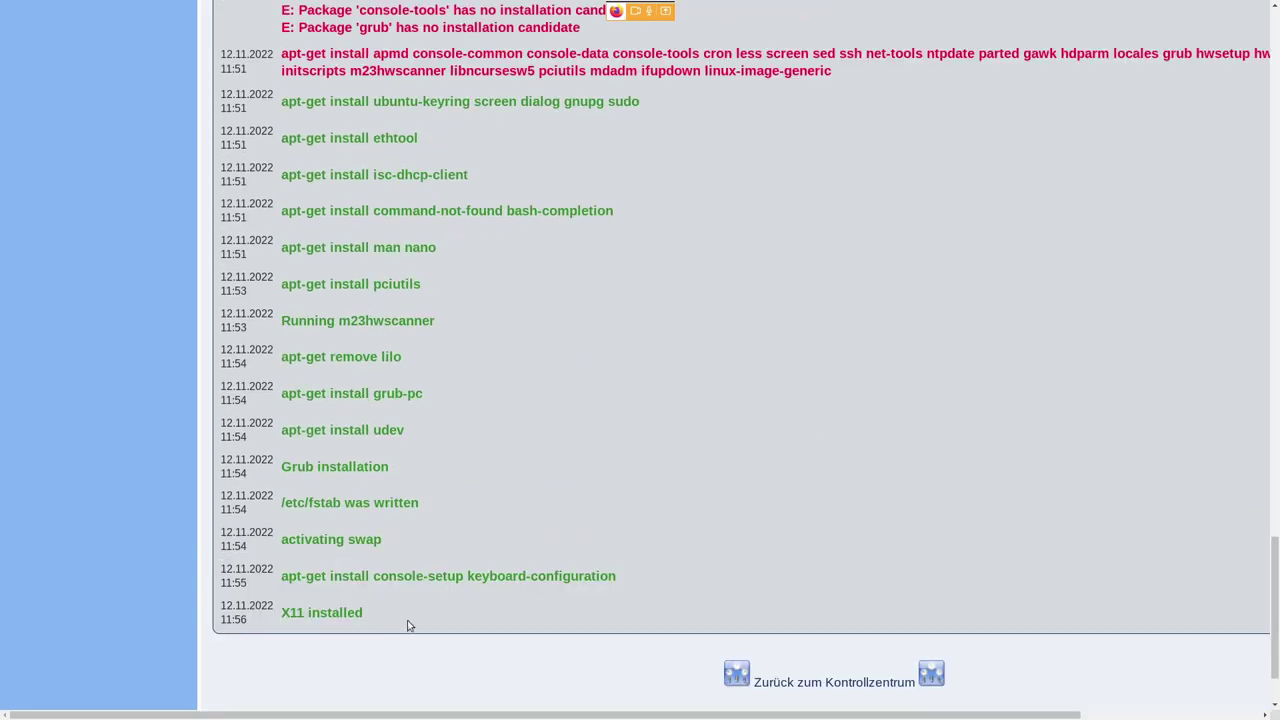
pyautogui.moveTo(380, 611); pyautogui.dragTo(283, 613)
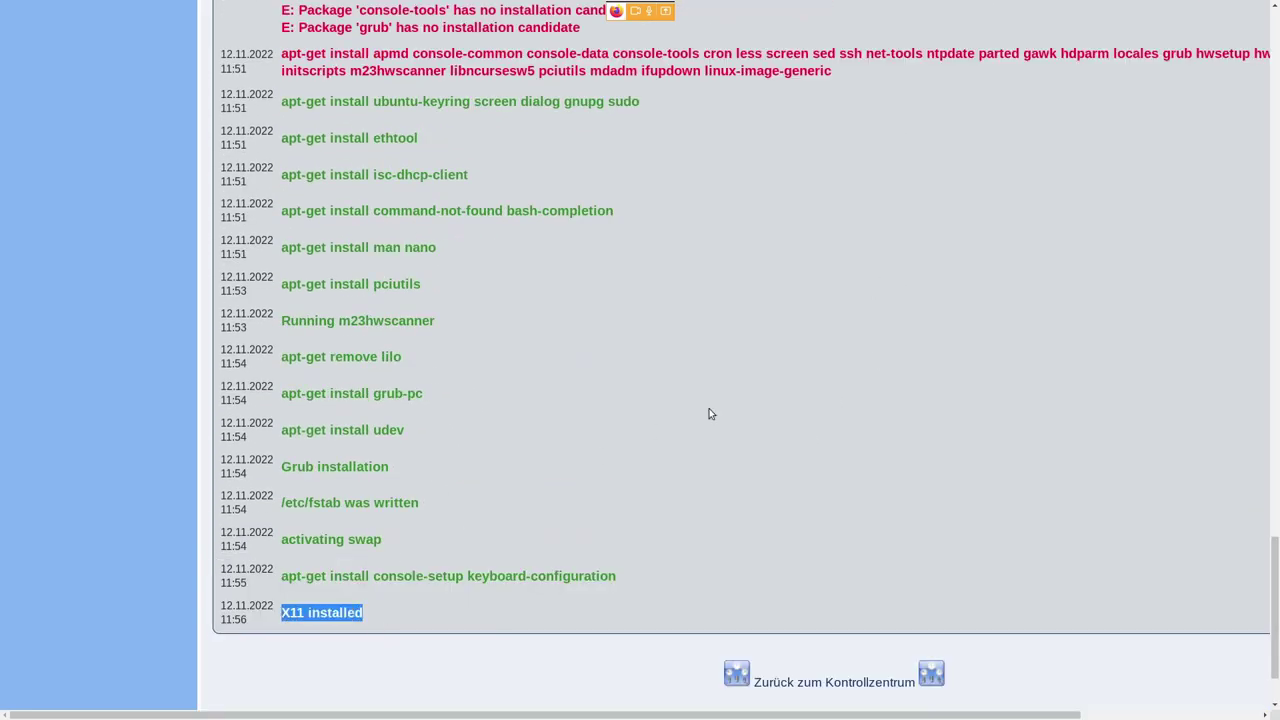
pyautogui.click(834, 681)
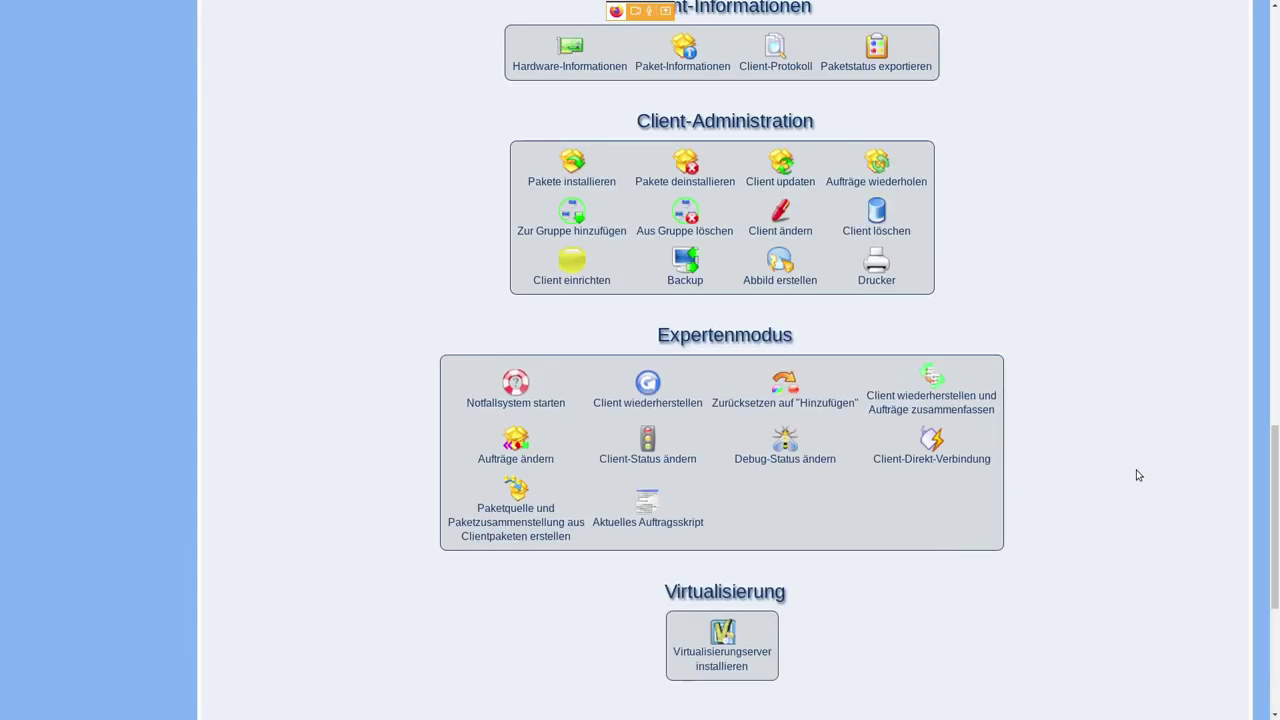
# - Open 'Aufträge ändern' for tuxtage and highlight the m23xfree864 and m23Mint20Mate job rows
pyautogui.scroll(3, 1135, 472)
pyautogui.scroll(-3, 1130, 467)
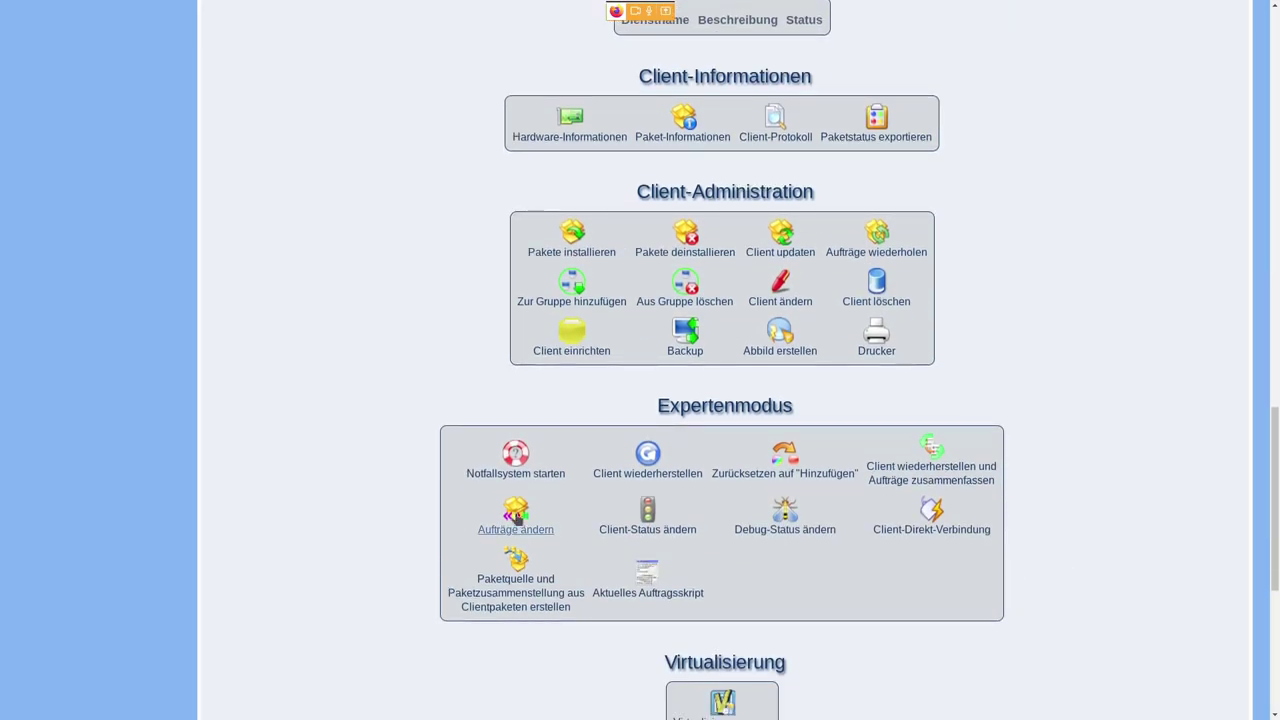
pyautogui.click(530, 530)
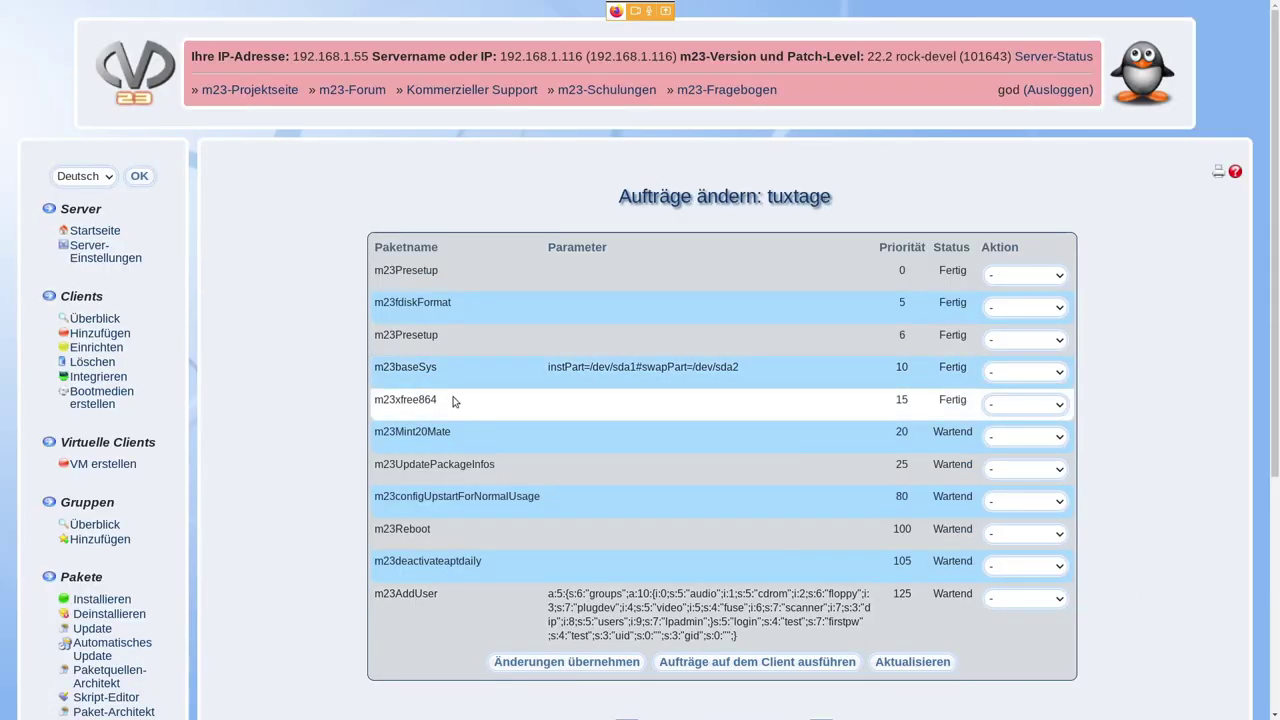
pyautogui.moveTo(419, 401); pyautogui.dragTo(950, 400)
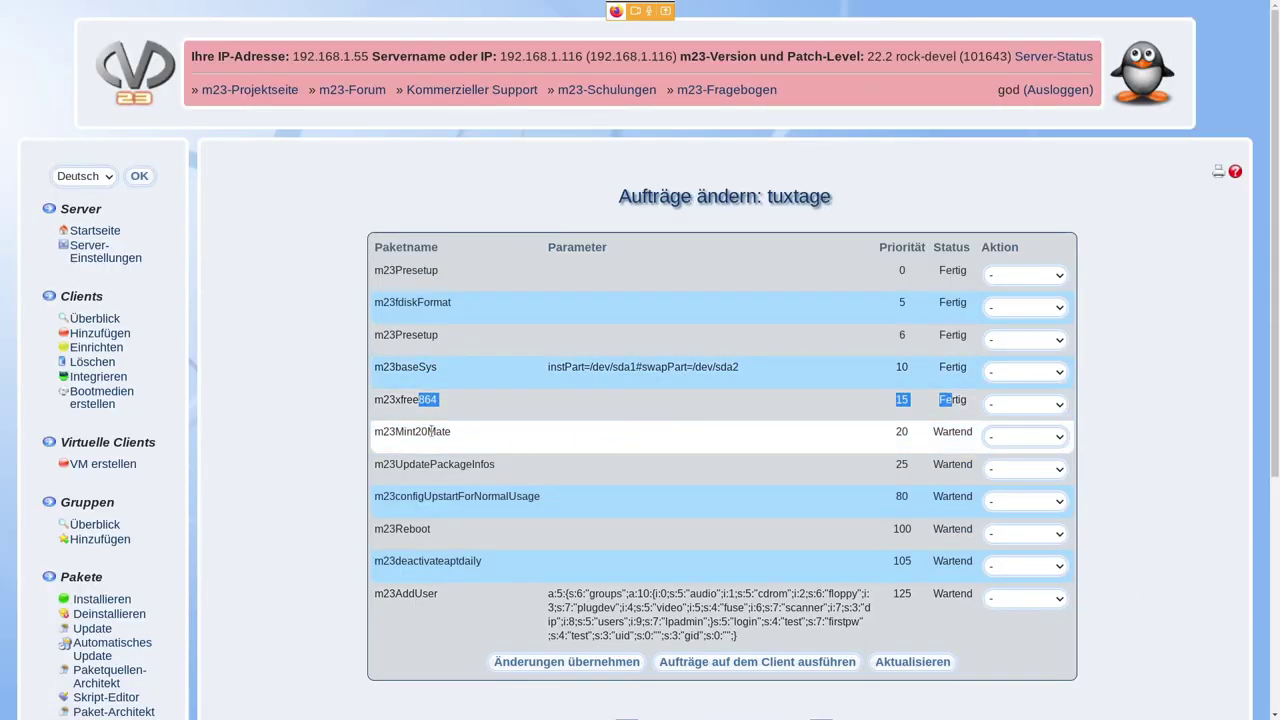
pyautogui.moveTo(417, 432); pyautogui.dragTo(975, 438)
pyautogui.click(1162, 440)
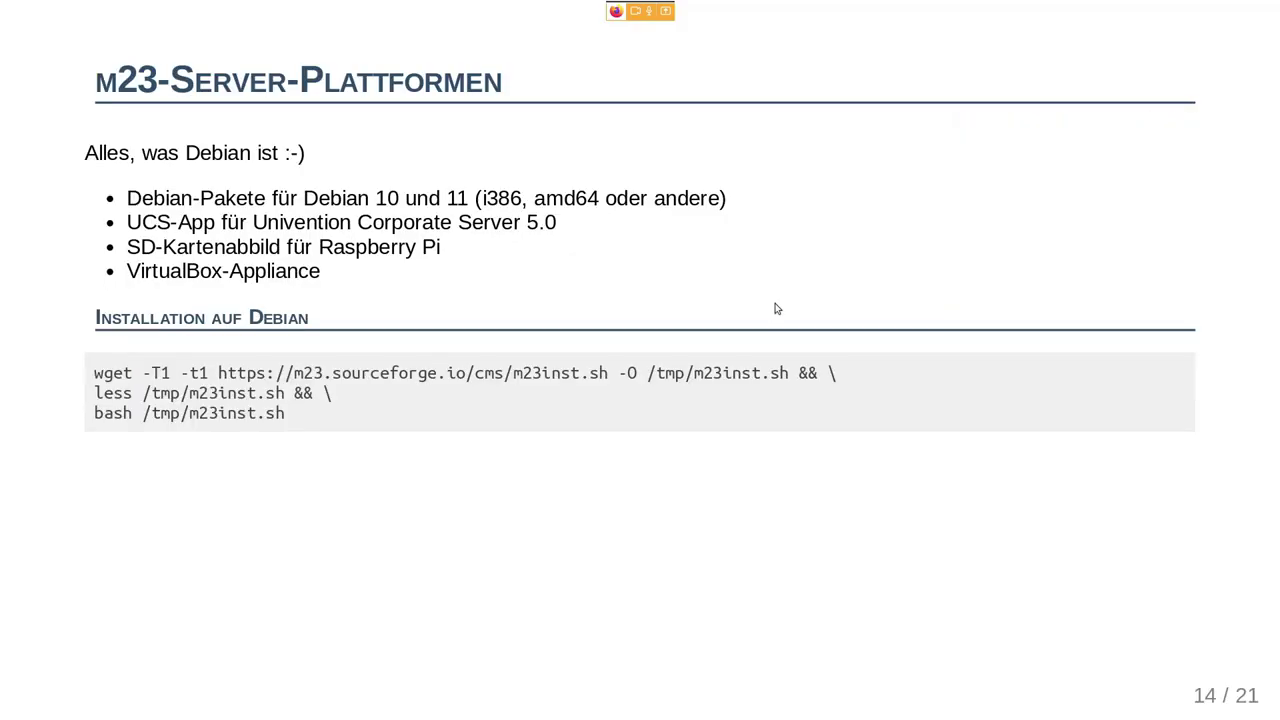
# - On slide 14, highlight the Debian 10 und 11, Univention, Raspberry Pi and VirtualBox-Appliance bullets
pyautogui.moveTo(127, 199); pyautogui.dragTo(468, 199)
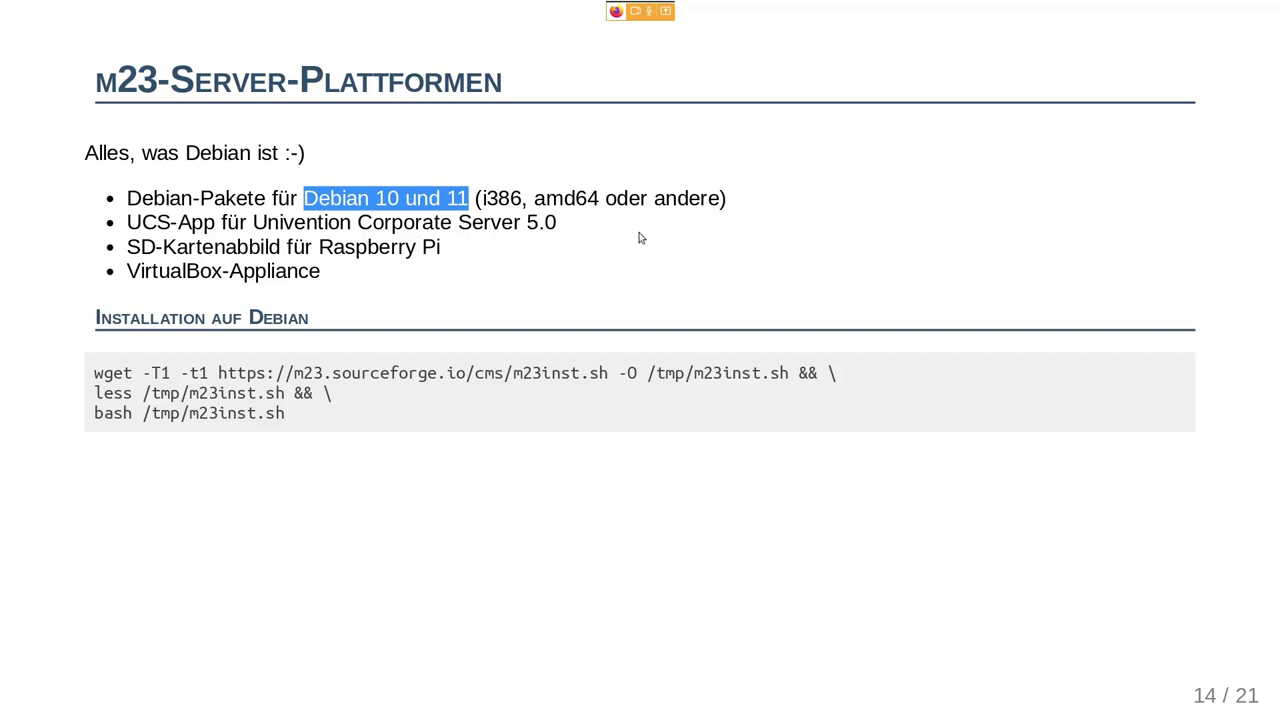
pyautogui.moveTo(128, 222); pyautogui.dragTo(514, 222)
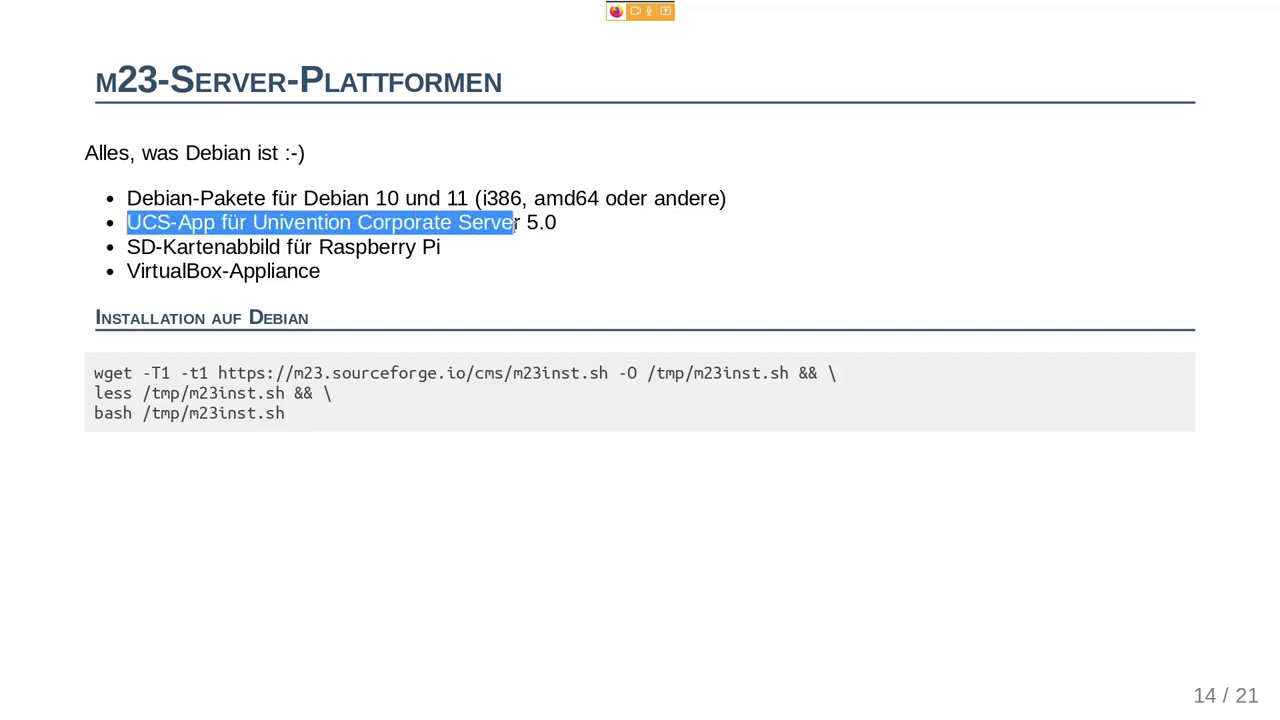
pyautogui.click(503, 265)
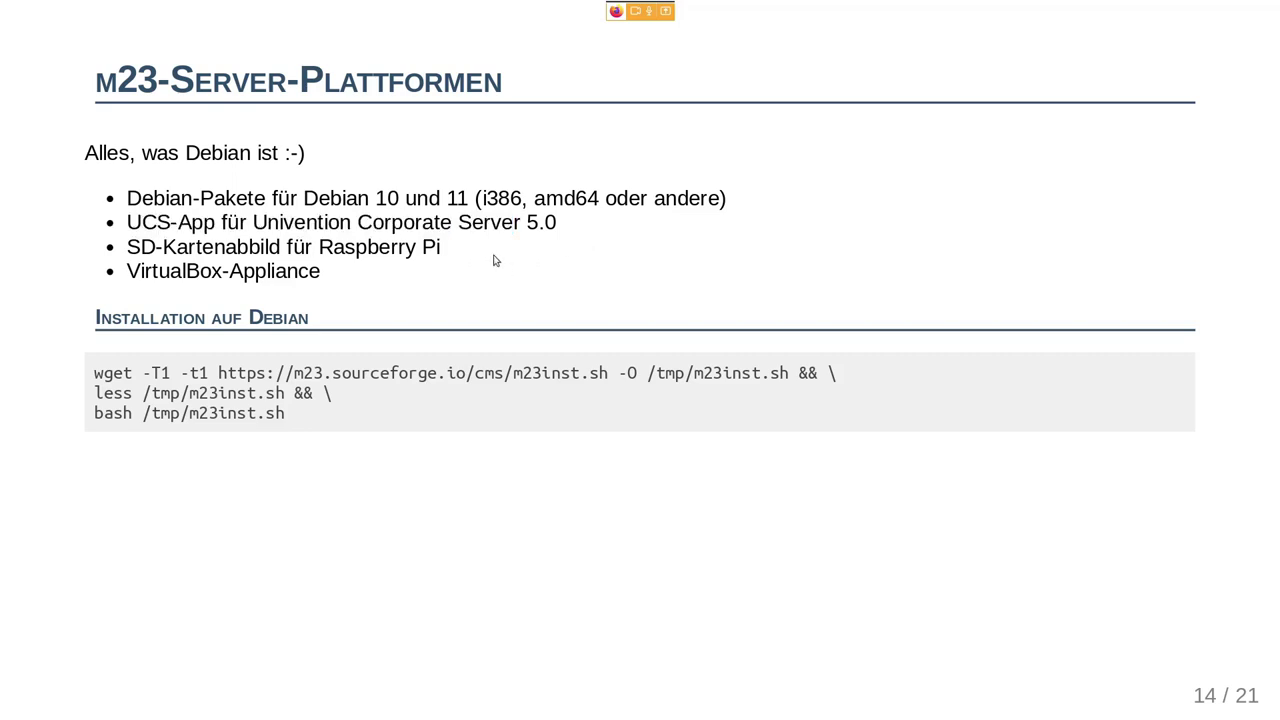
pyautogui.moveTo(446, 250); pyautogui.dragTo(322, 252)
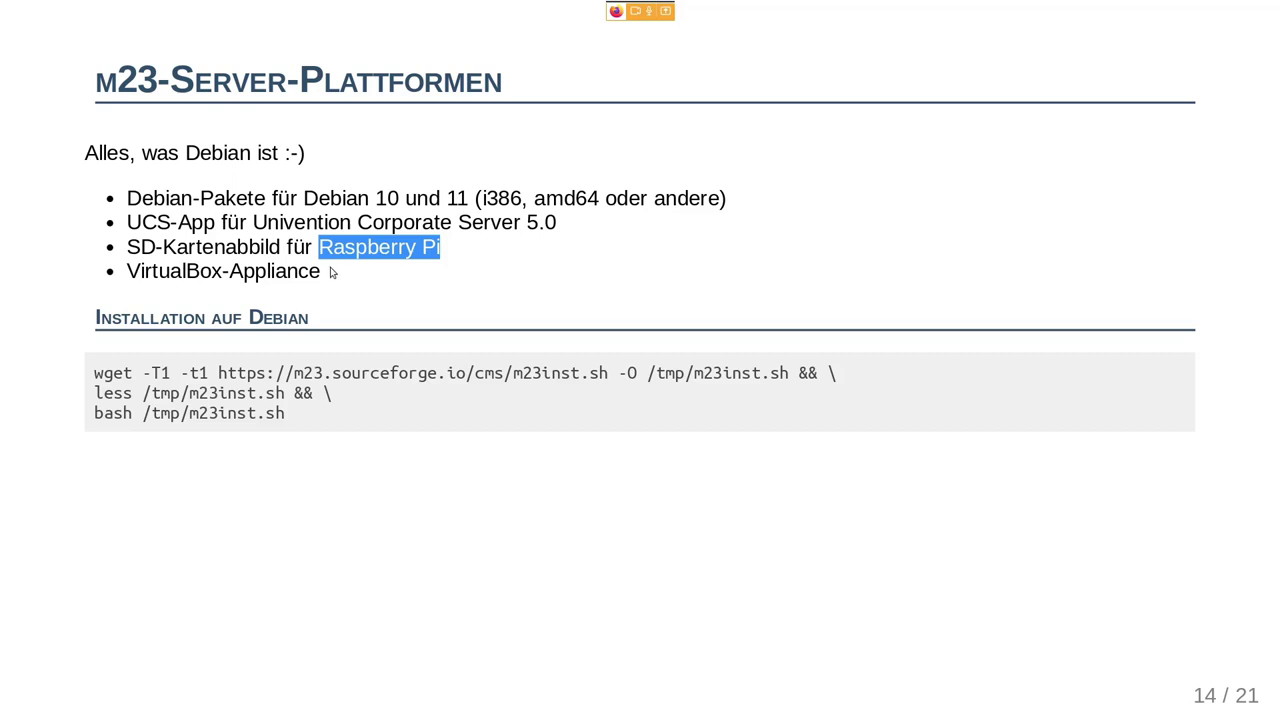
pyautogui.moveTo(332, 272); pyautogui.dragTo(125, 275)
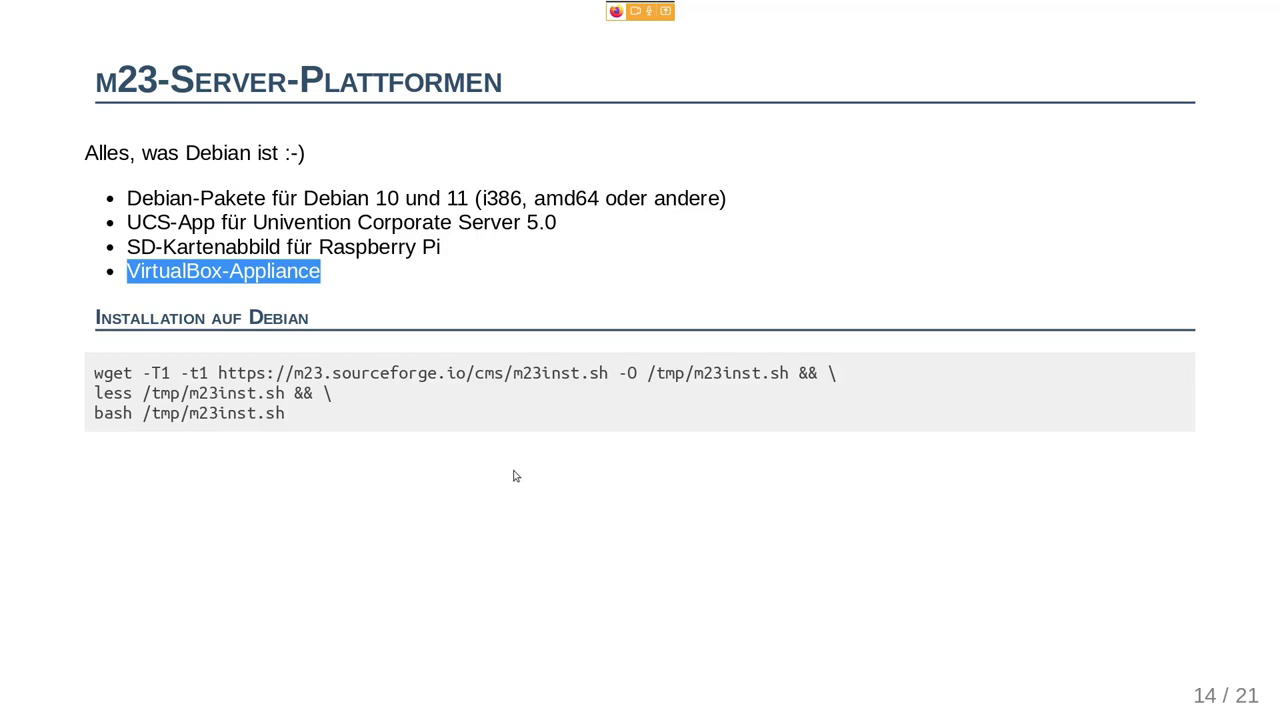
# - Highlight the wget /tmp/m23inst.sh, less and bash install commands, then advance to slide 15
pyautogui.moveTo(789, 373); pyautogui.dragTo(94, 373)
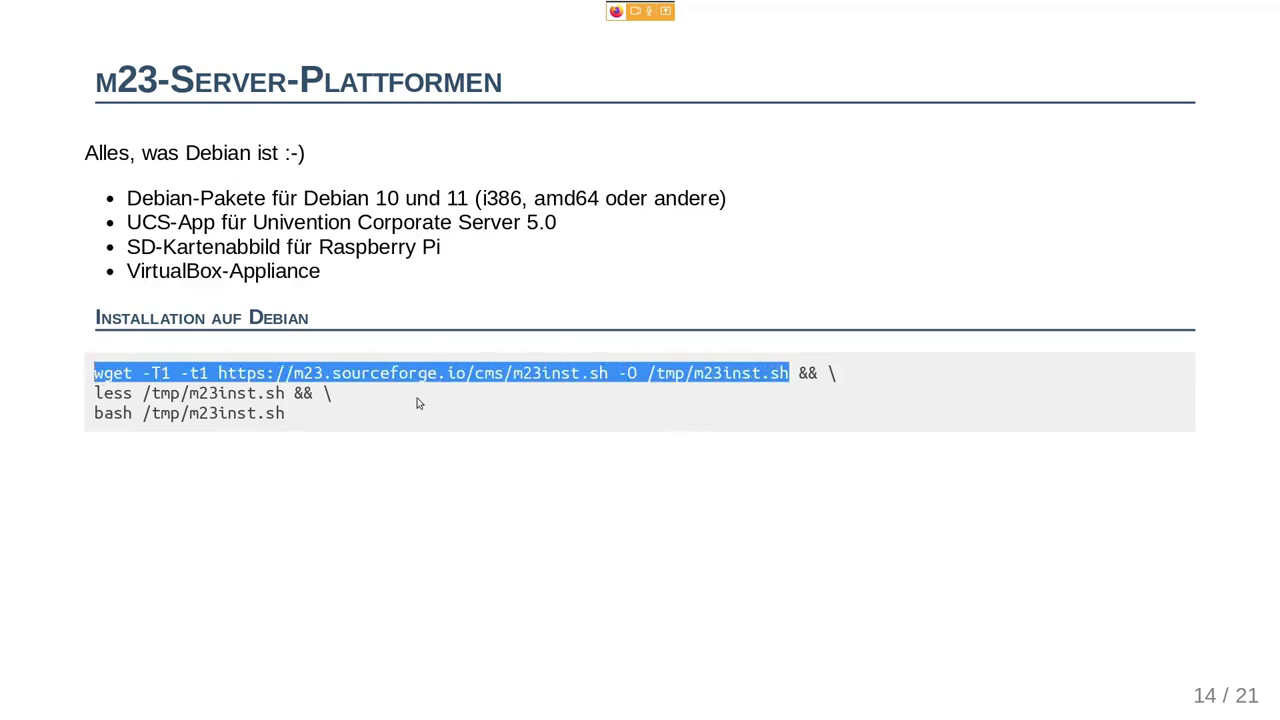
pyautogui.click(531, 382)
pyautogui.moveTo(513, 373); pyautogui.dragTo(790, 373)
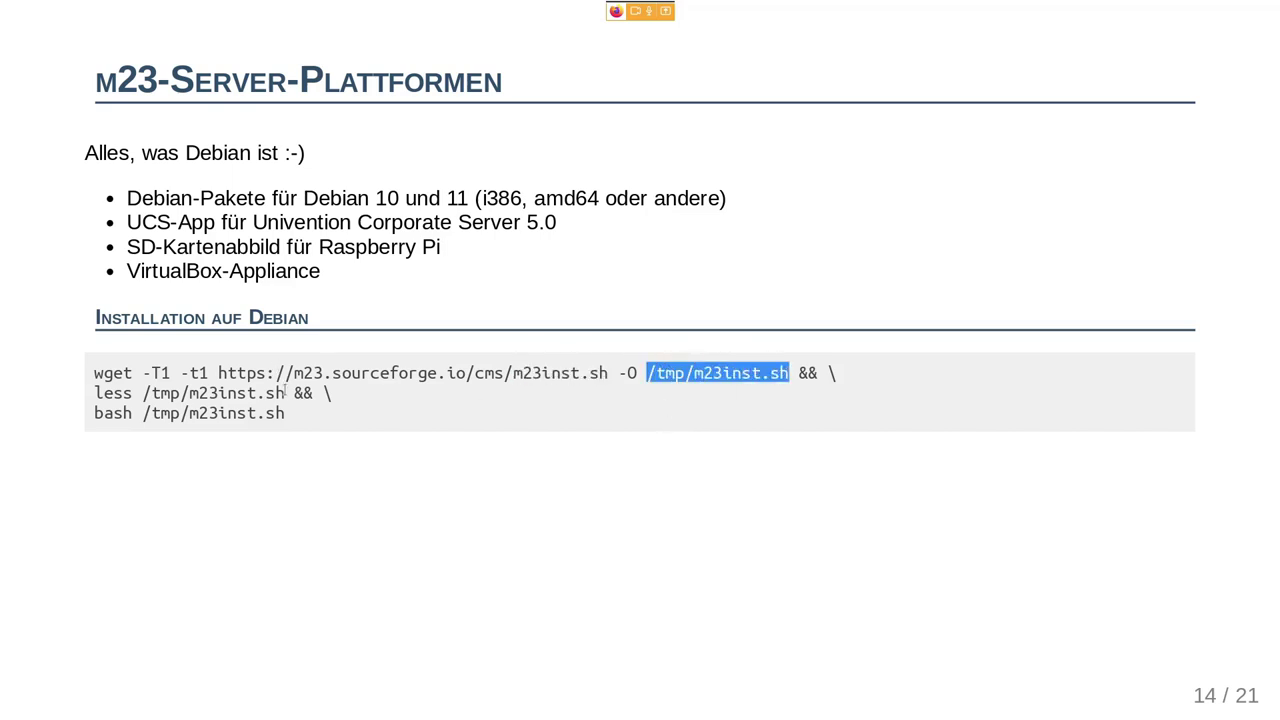
pyautogui.moveTo(286, 393); pyautogui.dragTo(95, 393)
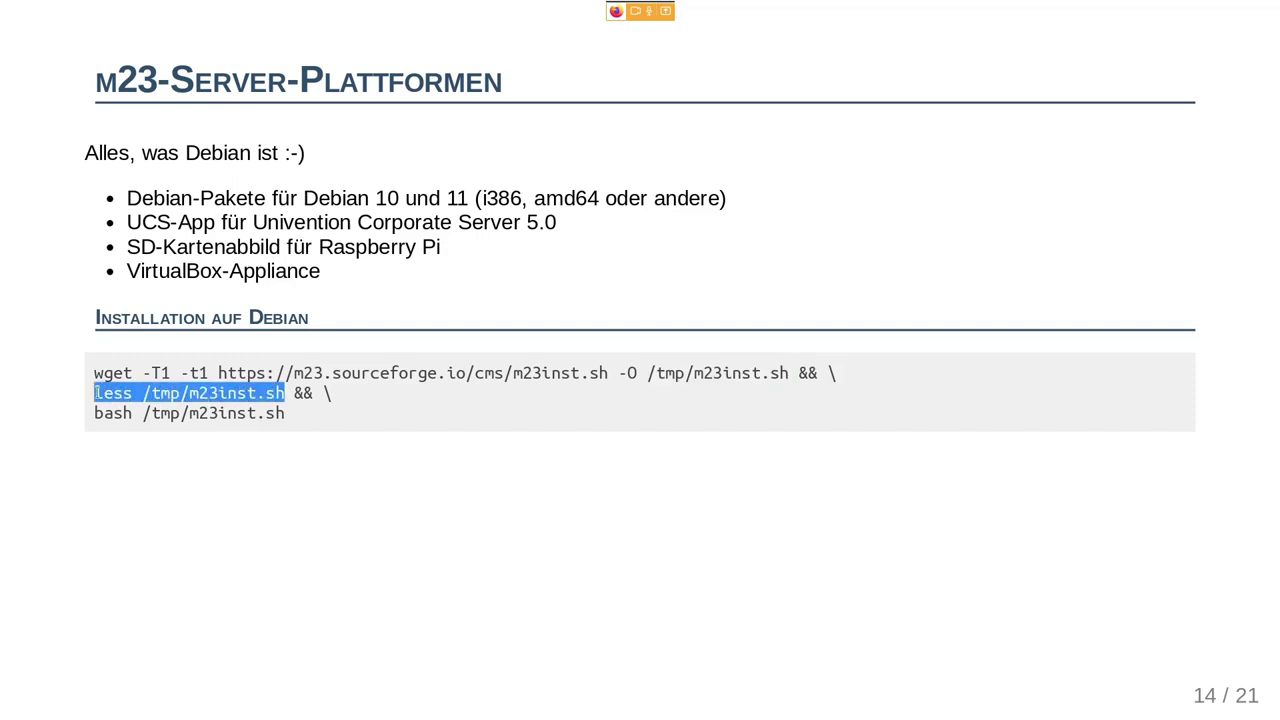
pyautogui.moveTo(289, 414); pyautogui.dragTo(144, 415)
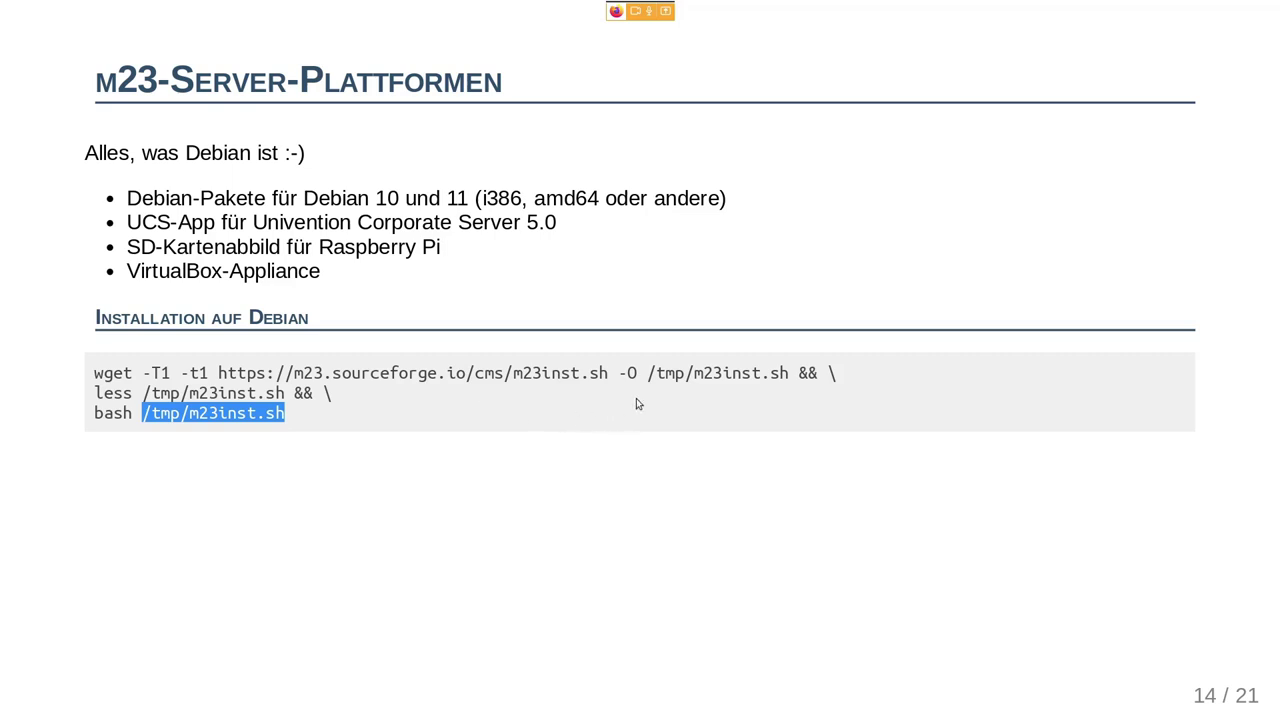
pyautogui.press('Right')
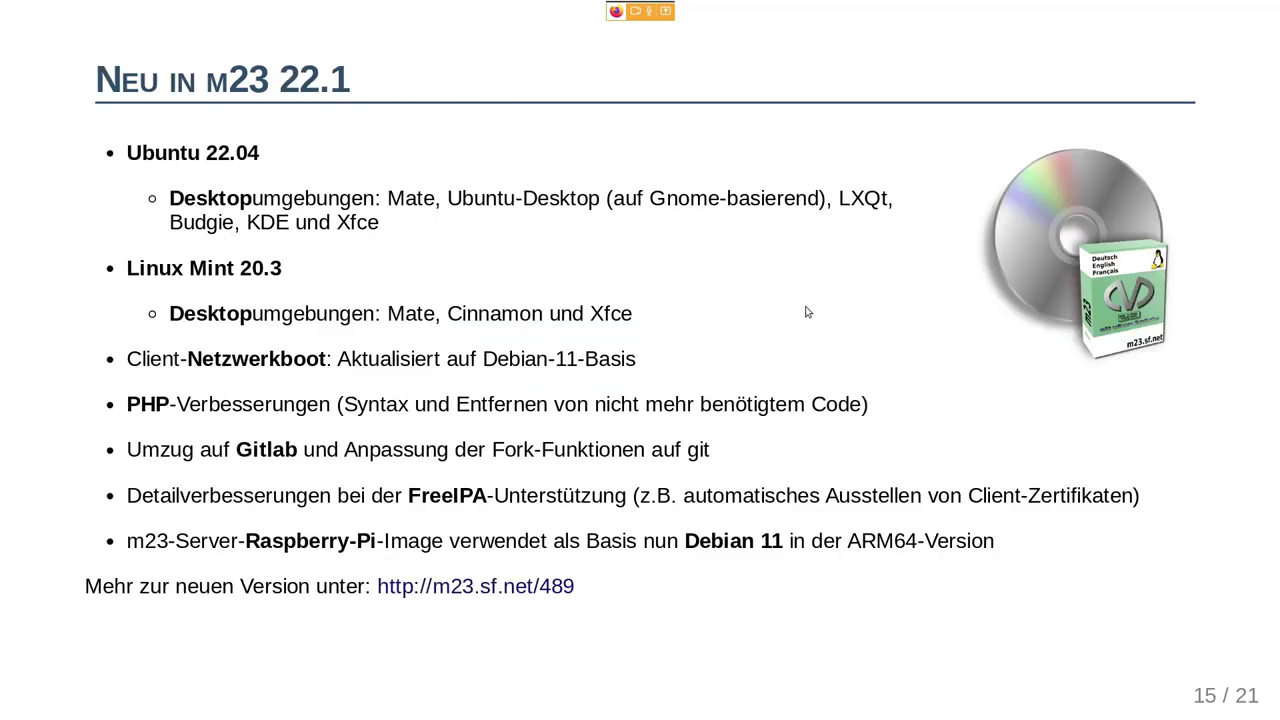